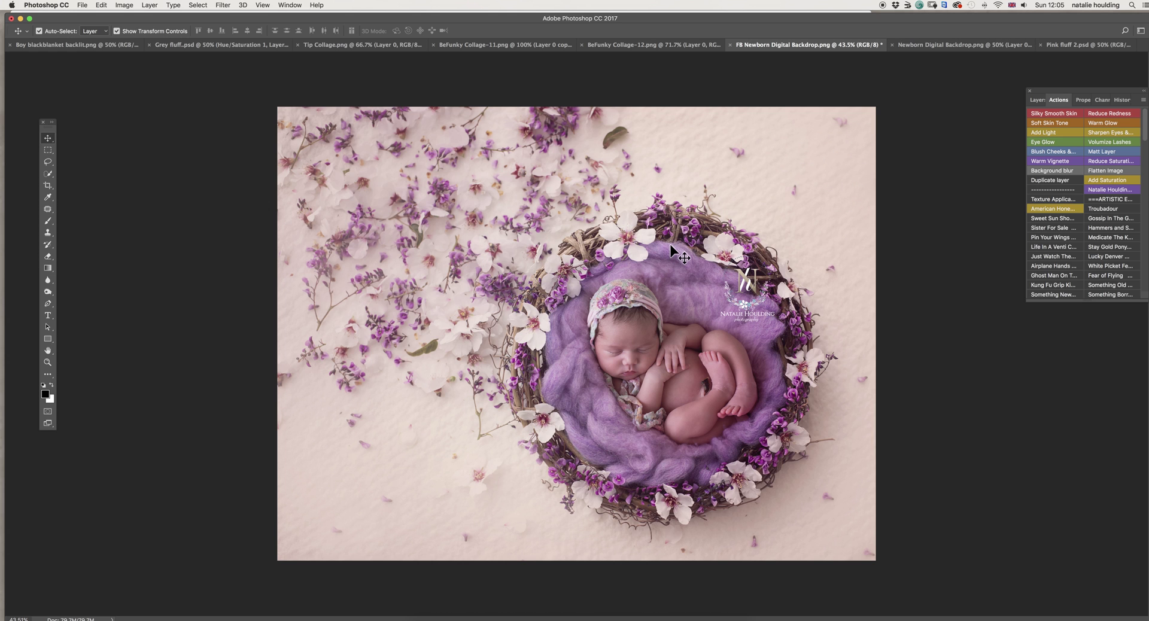
Step: Narrow the Actions panel to a single column and switch from the empty nest backdrop to Pink fluff 2.psd
left_click(951, 46)
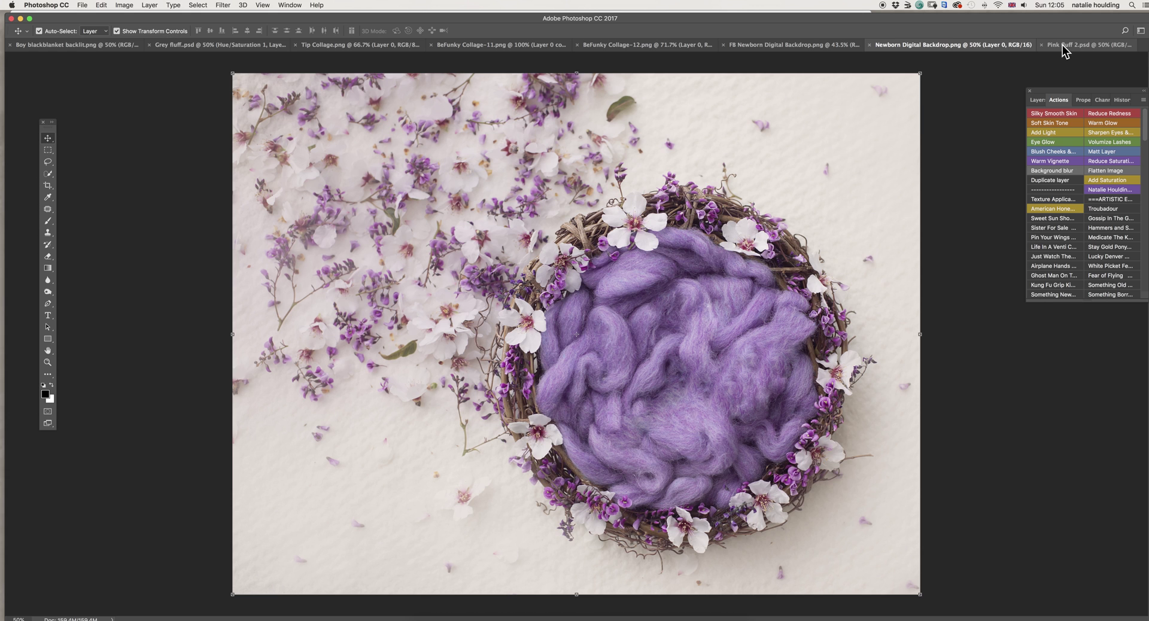
left_click_drag(1025, 300, 1040, 297)
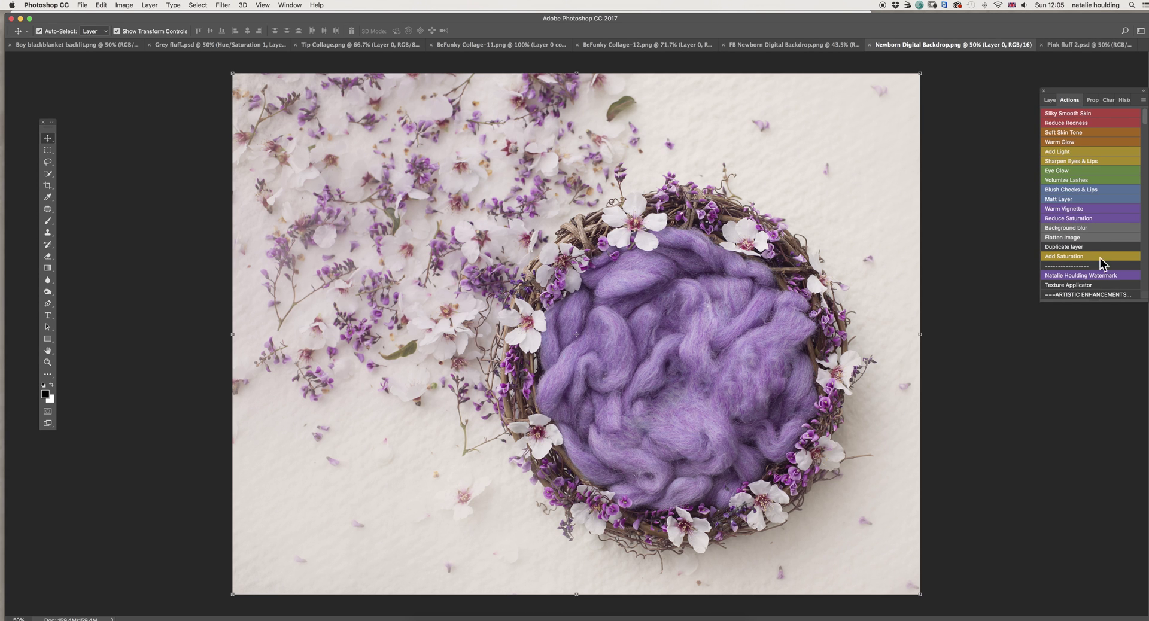
left_click(1075, 45)
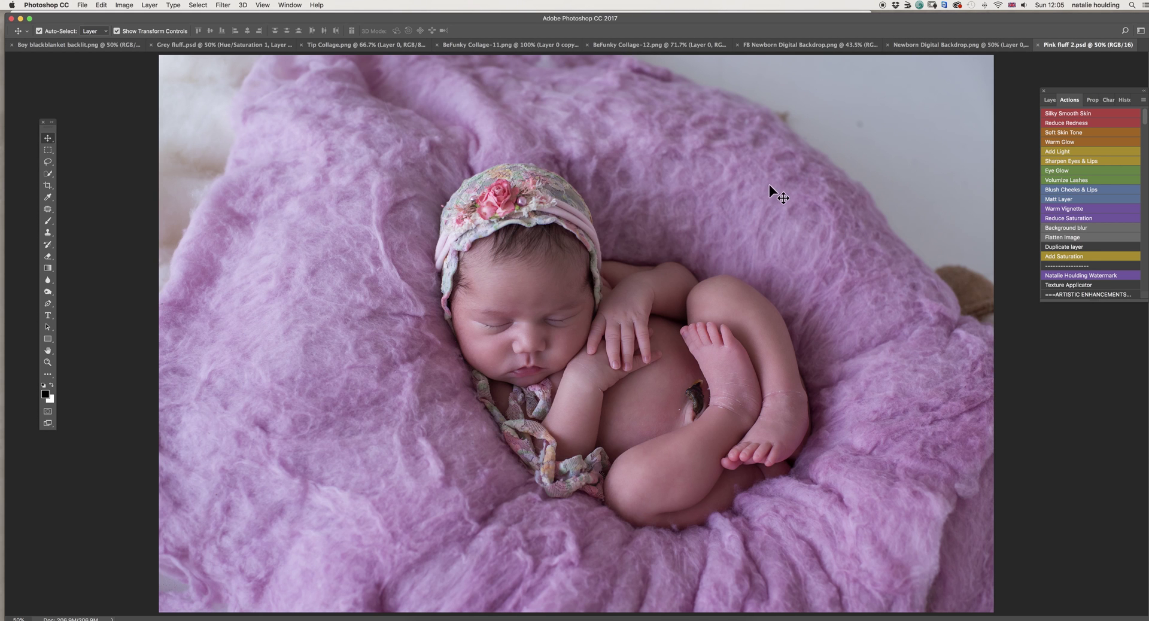
Step: Retouch the small area of skin on the baby's tummy with the Patch tool
left_click(48, 209)
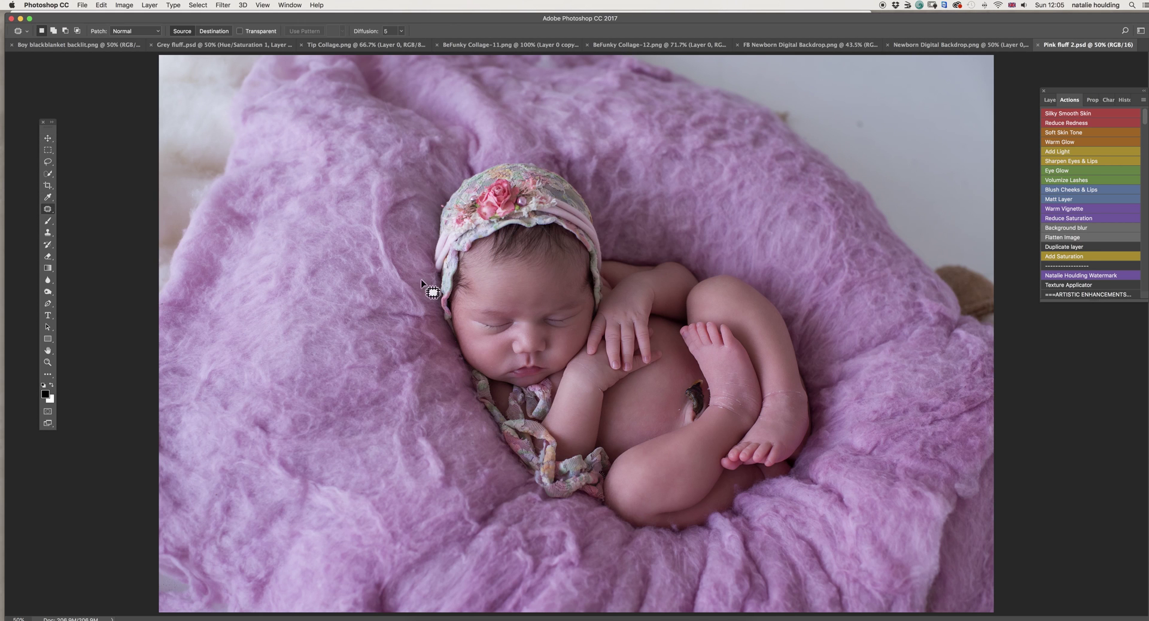
left_click_drag(682, 405, 674, 411)
left_click(676, 421)
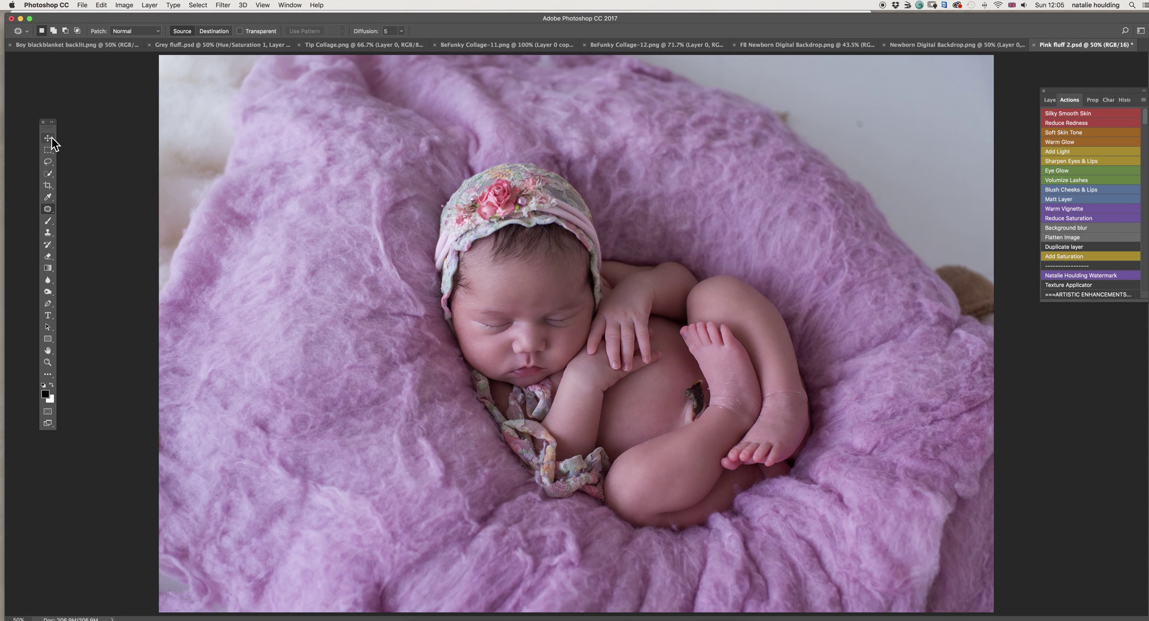
Step: Lasso a loose selection around the baby and the surrounding purple fluff
left_click(49, 162)
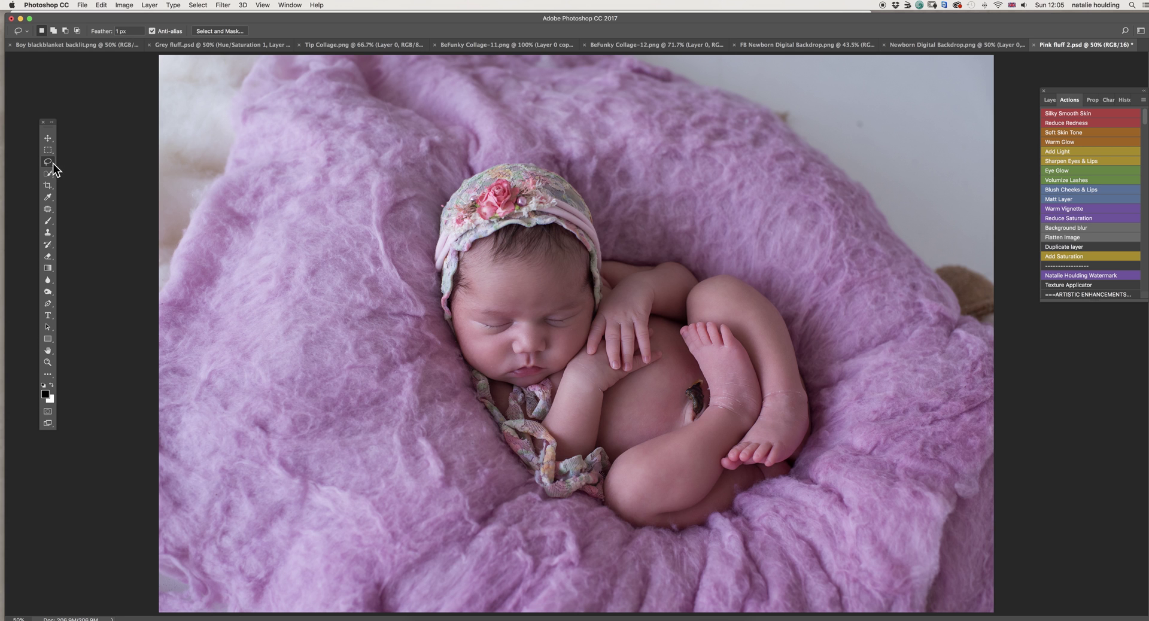
mouse_move(487, 75)
left_mouse_down()
mouse_move(308, 191)
mouse_move(253, 317)
mouse_move(315, 483)
mouse_move(489, 586)
mouse_move(739, 601)
mouse_move(873, 540)
mouse_move(935, 390)
mouse_move(804, 170)
left_mouse_up()
left_click_drag(455, 83, 461, 79)
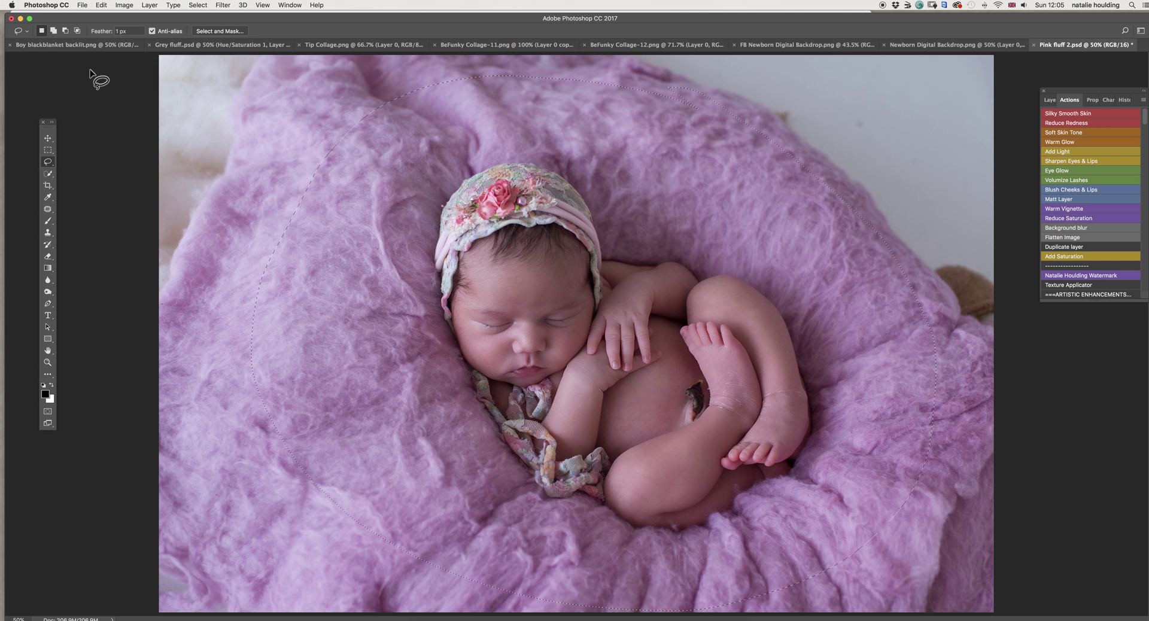
Step: Move the selected baby and fluff into Newborn Digital Backdrop.png as a new layer
left_click(48, 139)
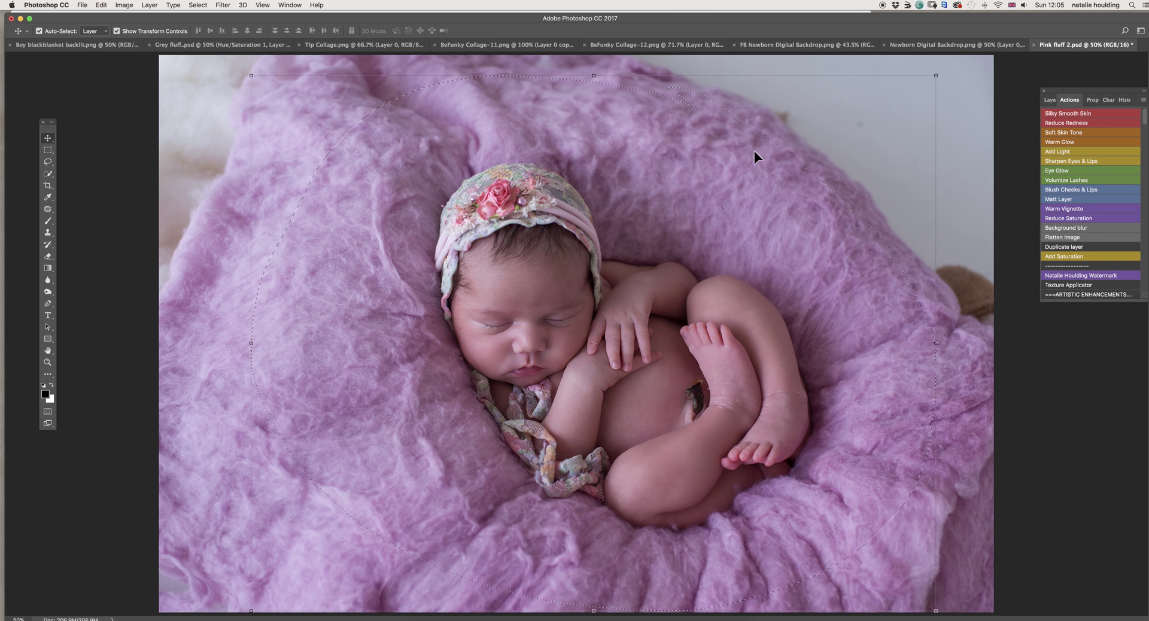
left_click(927, 45)
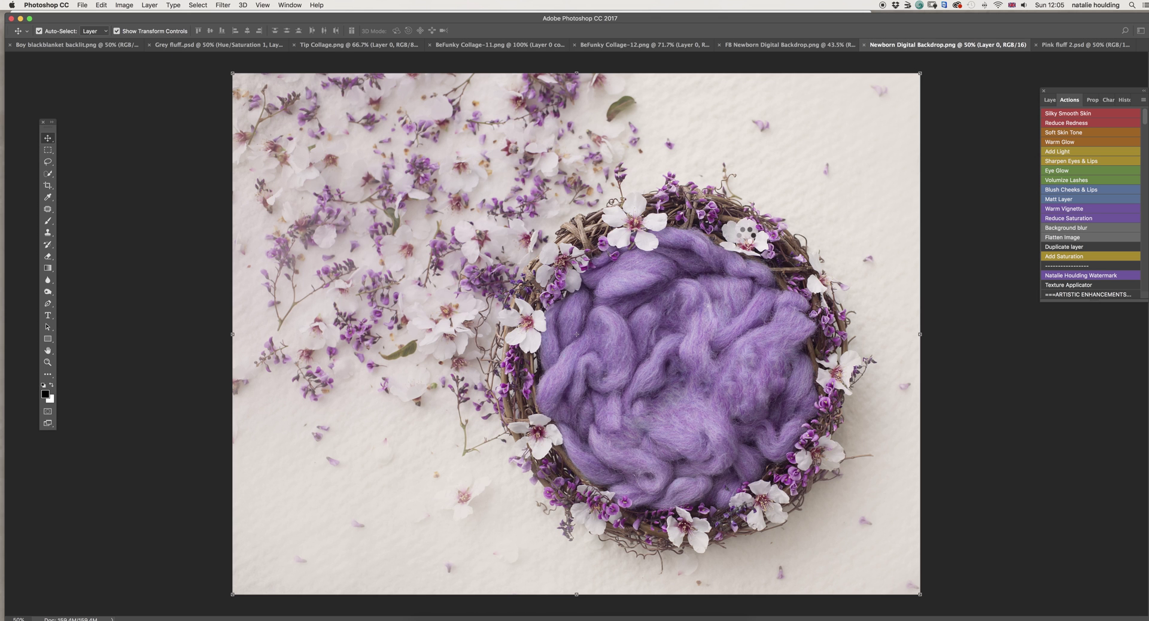
left_click_drag(742, 231, 745, 235)
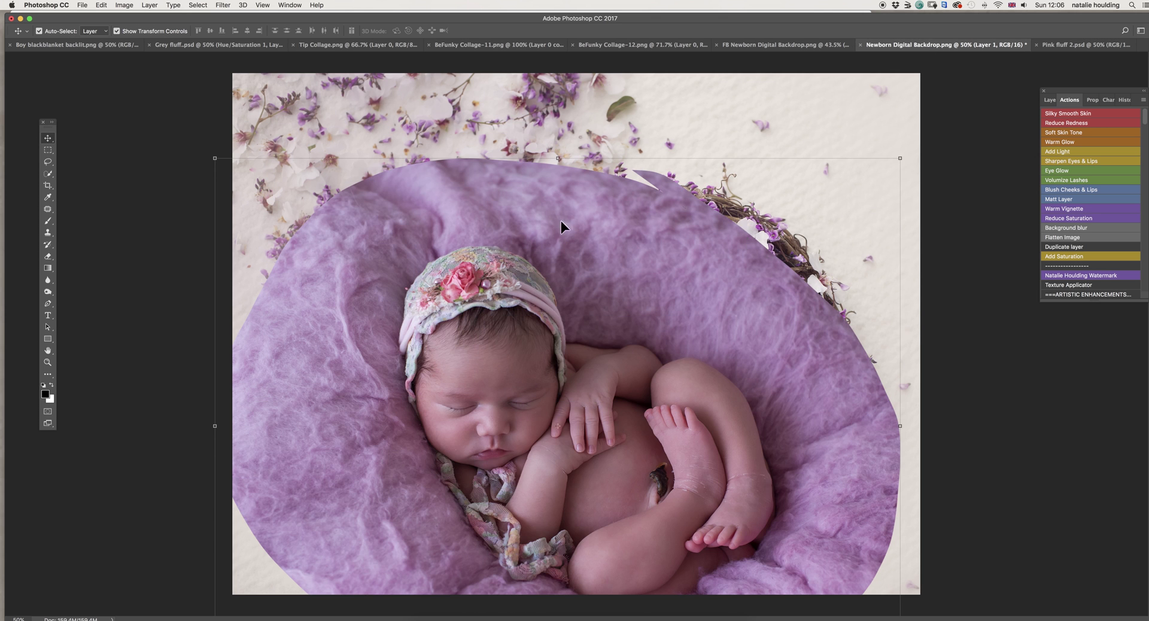
Step: Scale the baby layer down to about 54.44% and position it over the flower nest
left_click_drag(215, 158, 541, 440)
left_click_drag(713, 343, 681, 287)
left_click_drag(737, 326, 704, 338)
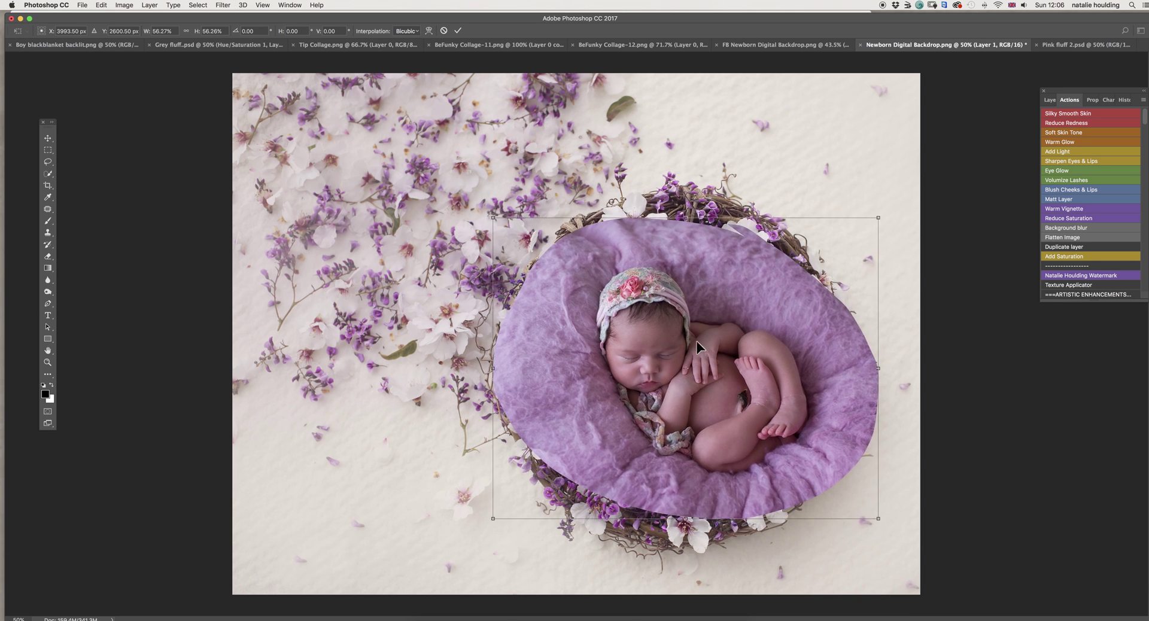
left_click_drag(493, 220, 505, 226)
left_click_drag(700, 336, 684, 333)
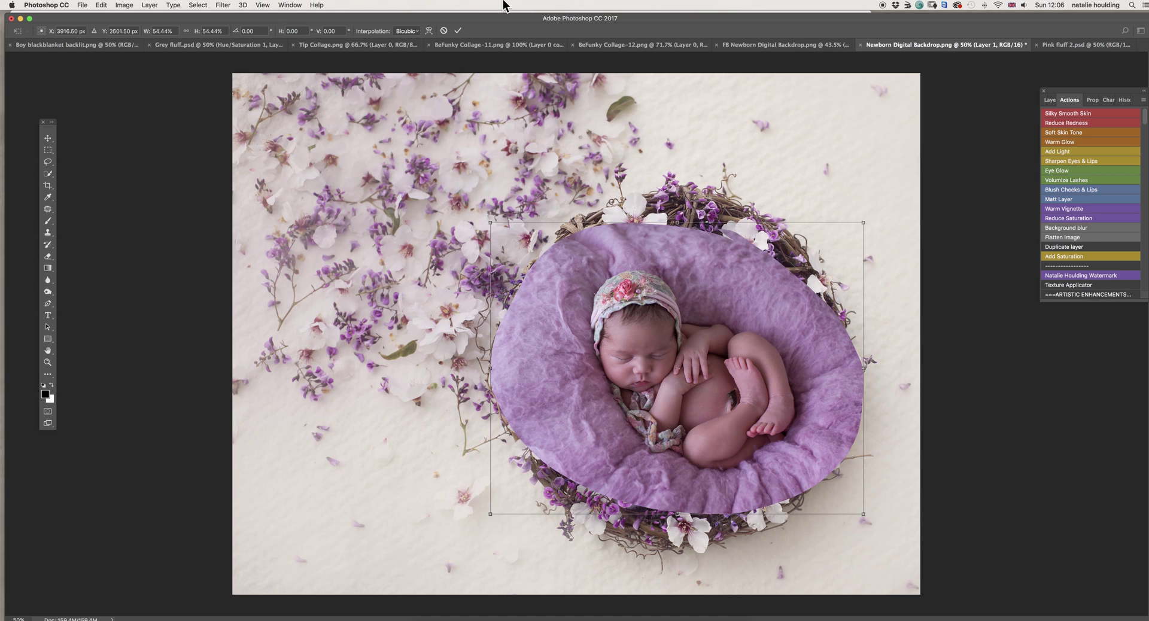
key("Return")
Step: Reposition the baby layer within the nest at 48% layer opacity and restore the opacity to 100%
left_click(1054, 100)
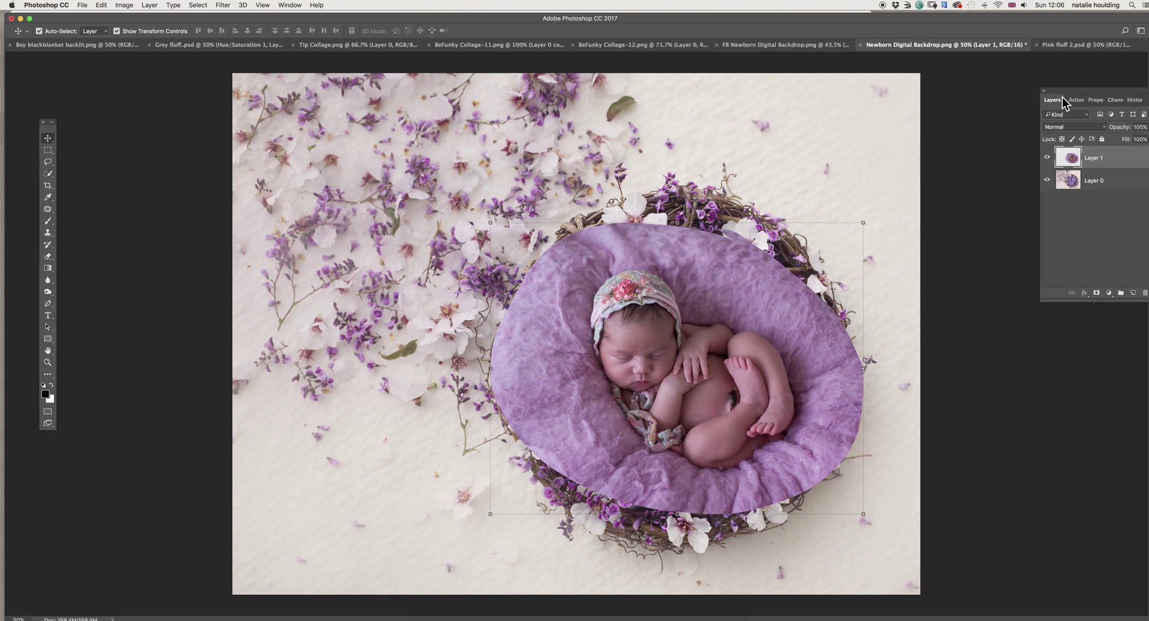
left_click_drag(1066, 90, 999, 80)
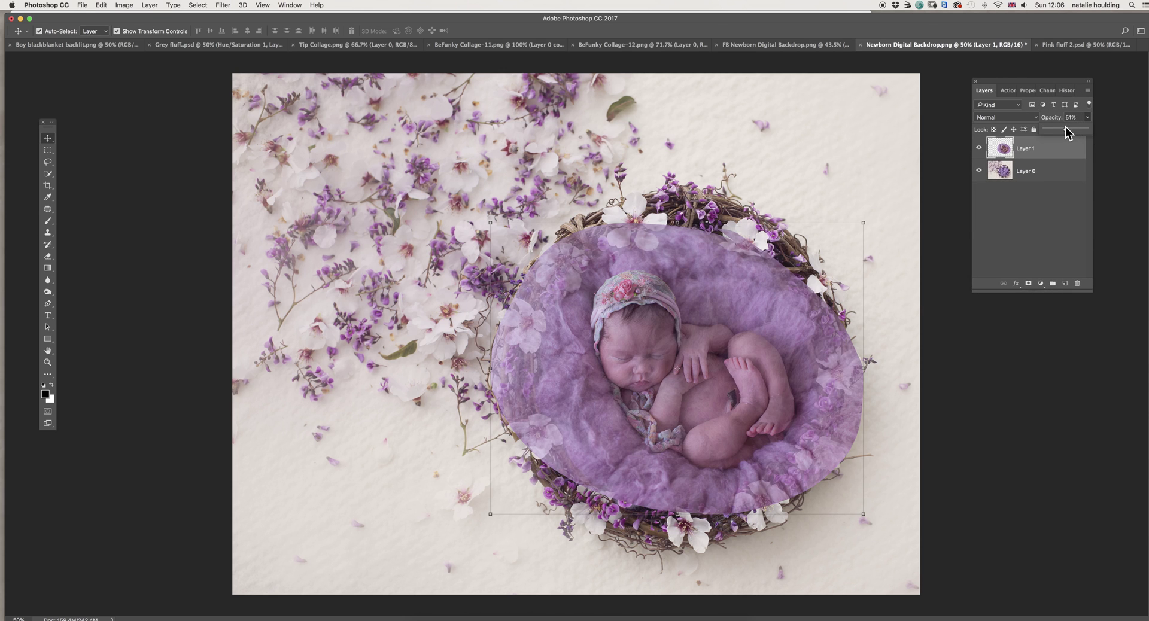
left_click_drag(1064, 128, 1061, 124)
left_click_drag(633, 339, 624, 333)
left_click(1087, 117)
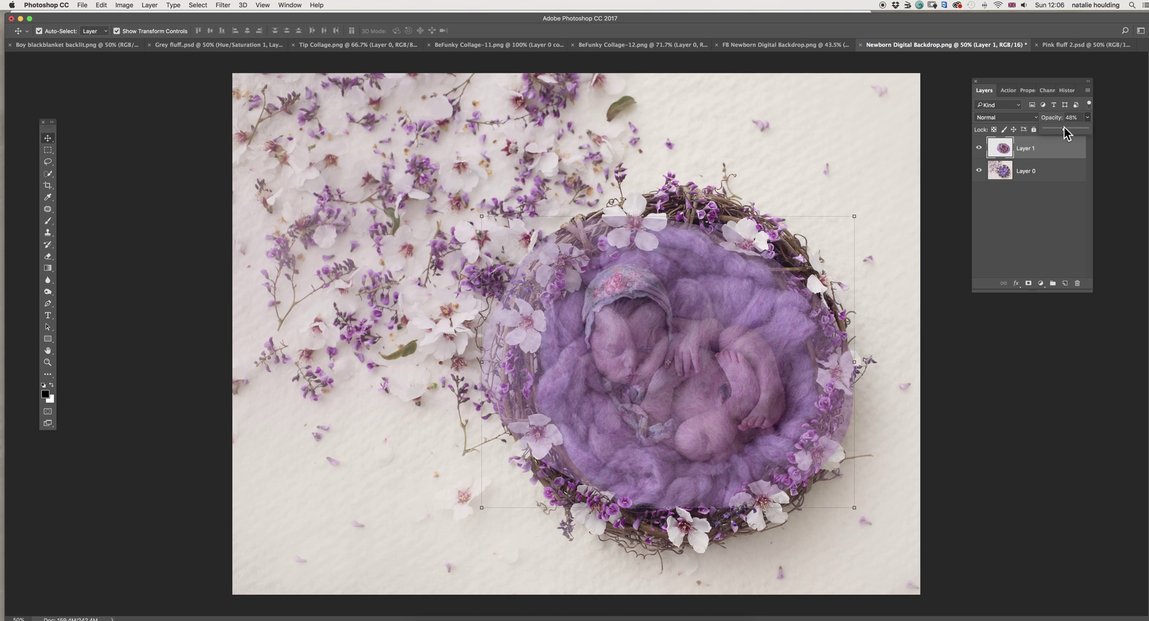
left_click_drag(1063, 128, 1102, 132)
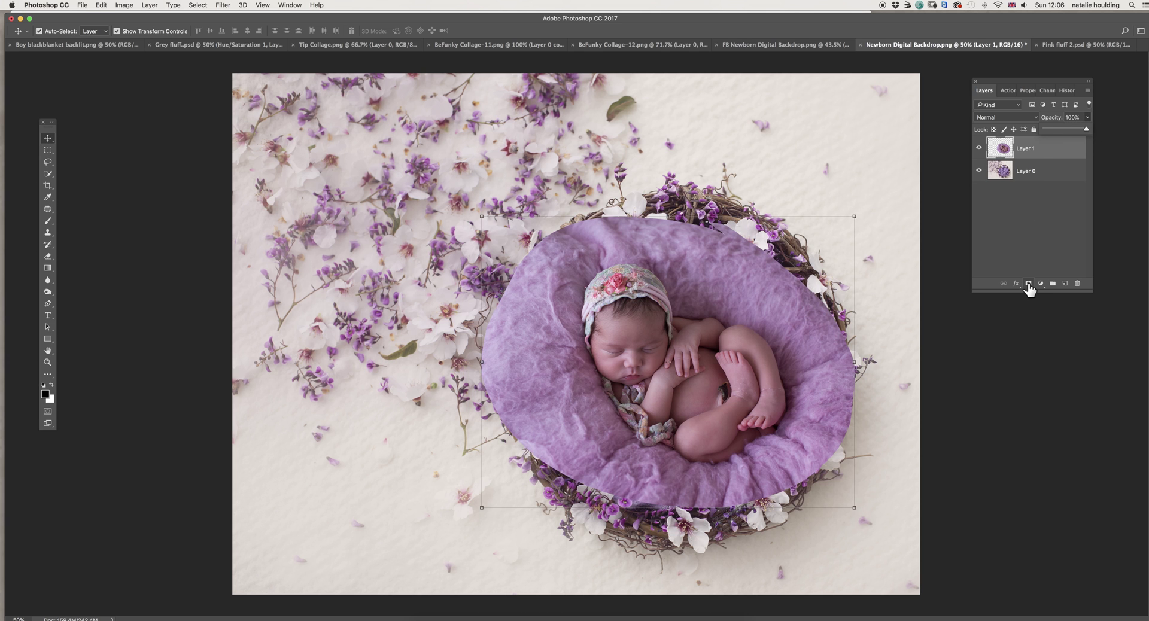
Step: Add a layer mask to the baby layer and ready the Brush tool with black as the foreground colour
left_click(1028, 284)
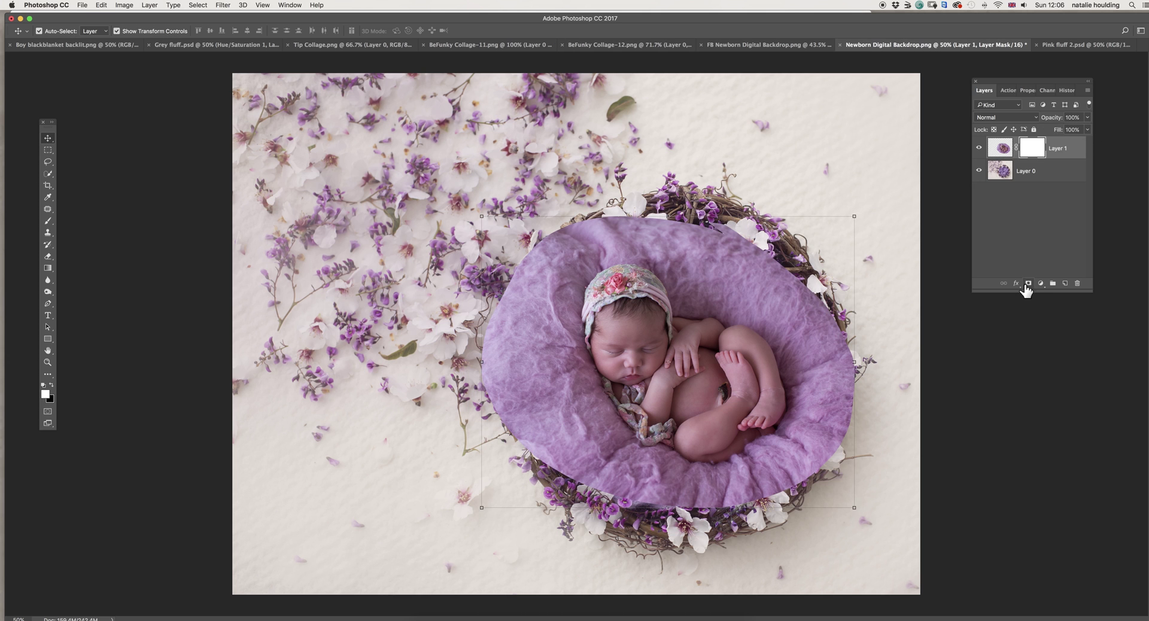
left_click(49, 222)
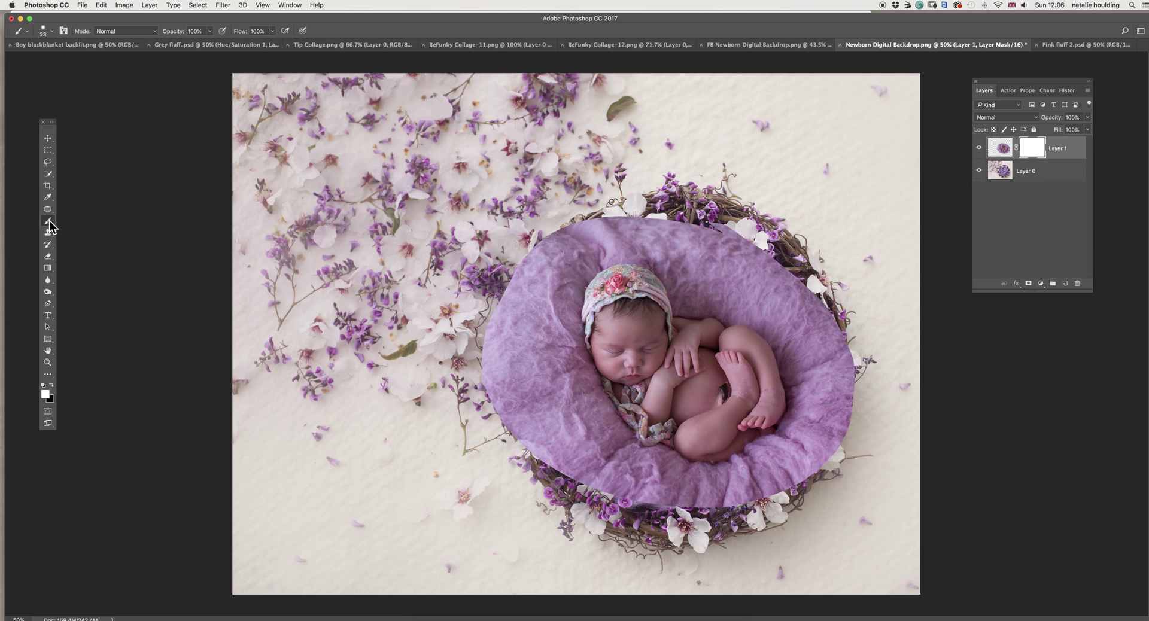
left_click(51, 384)
left_click(51, 384)
Step: Mask out the fluff covering the nest's flowers and twigs with a 357 px black brush at 0% hardness and 100% opacity
right_click(621, 185)
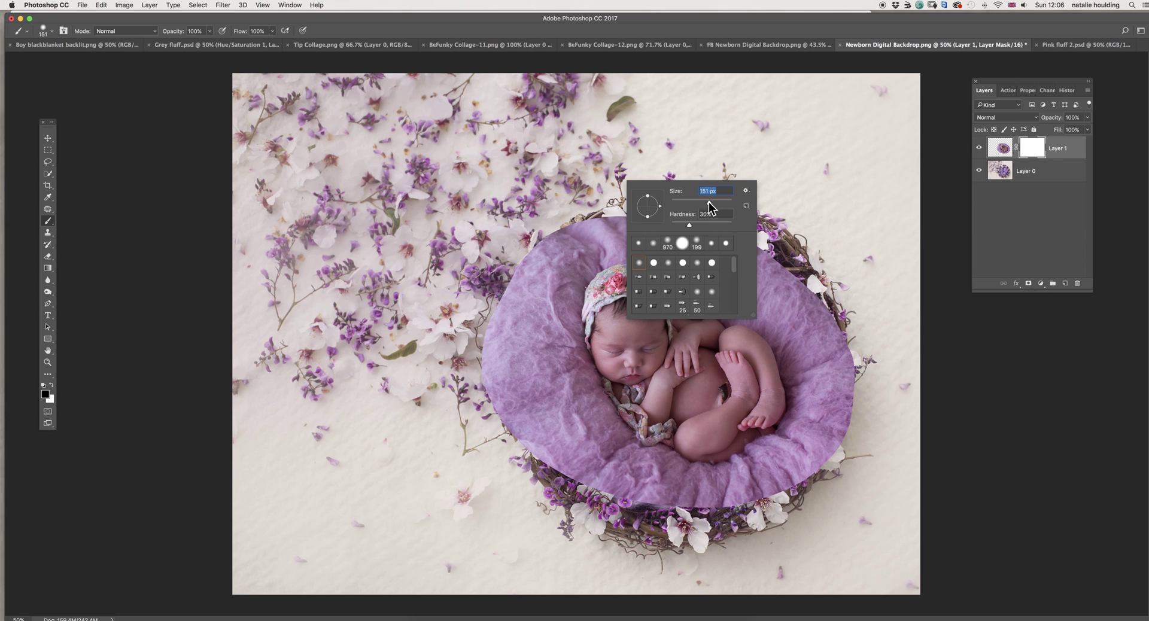
left_click_drag(708, 203, 707, 203)
left_click_drag(689, 222, 665, 222)
left_click_drag(715, 203, 721, 202)
left_click(208, 31)
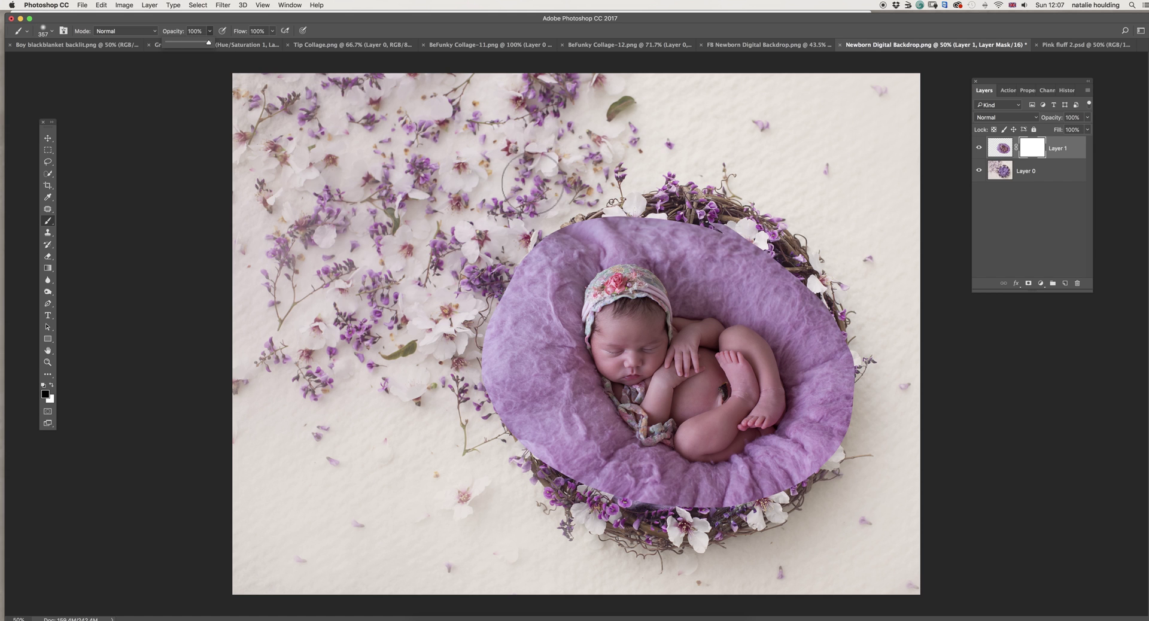
mouse_move(539, 233)
left_mouse_down()
mouse_move(499, 326)
mouse_move(508, 382)
mouse_move(529, 418)
mouse_move(565, 430)
mouse_move(604, 509)
mouse_move(736, 488)
mouse_move(832, 455)
mouse_move(899, 381)
mouse_move(843, 389)
mouse_move(849, 340)
mouse_move(831, 290)
mouse_move(776, 277)
mouse_move(790, 228)
mouse_move(694, 234)
mouse_move(678, 181)
mouse_move(598, 203)
mouse_move(634, 215)
mouse_move(562, 251)
mouse_move(555, 286)
mouse_move(589, 276)
mouse_move(534, 331)
mouse_move(571, 265)
mouse_move(640, 217)
left_mouse_up()
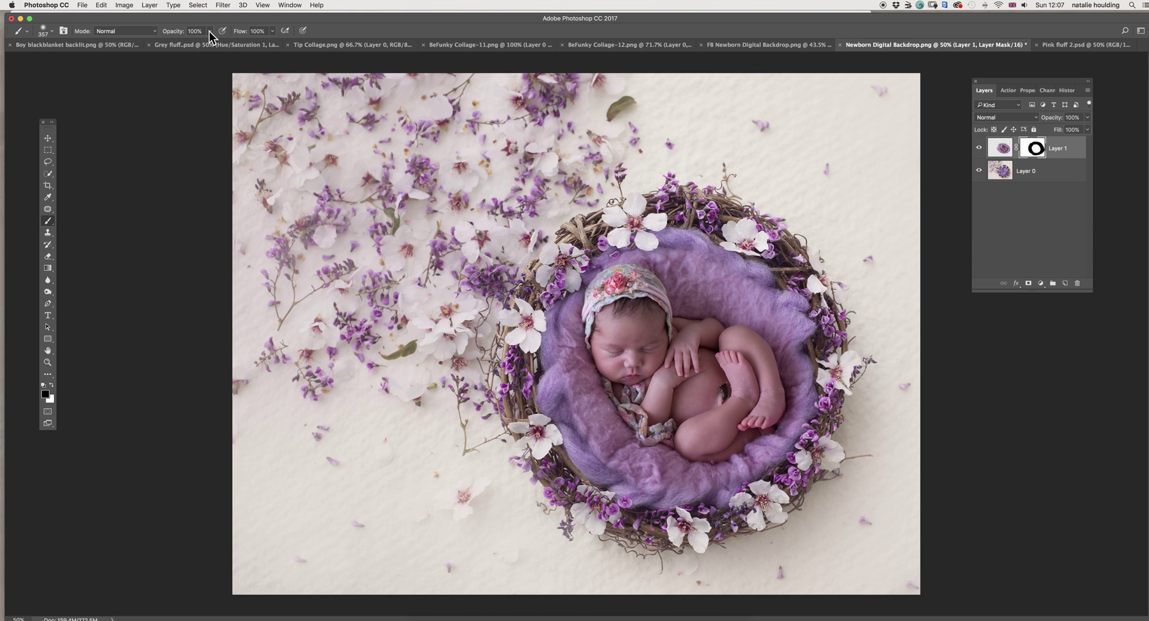
Step: Blend the baby's fluff into the nest's fluff on the mask with the black brush at reduced opacity
left_click_drag(207, 42, 223, 46)
left_click(209, 35)
left_click(208, 30)
left_click_drag(224, 40, 228, 40)
left_click_drag(227, 41, 221, 41)
left_click(557, 335)
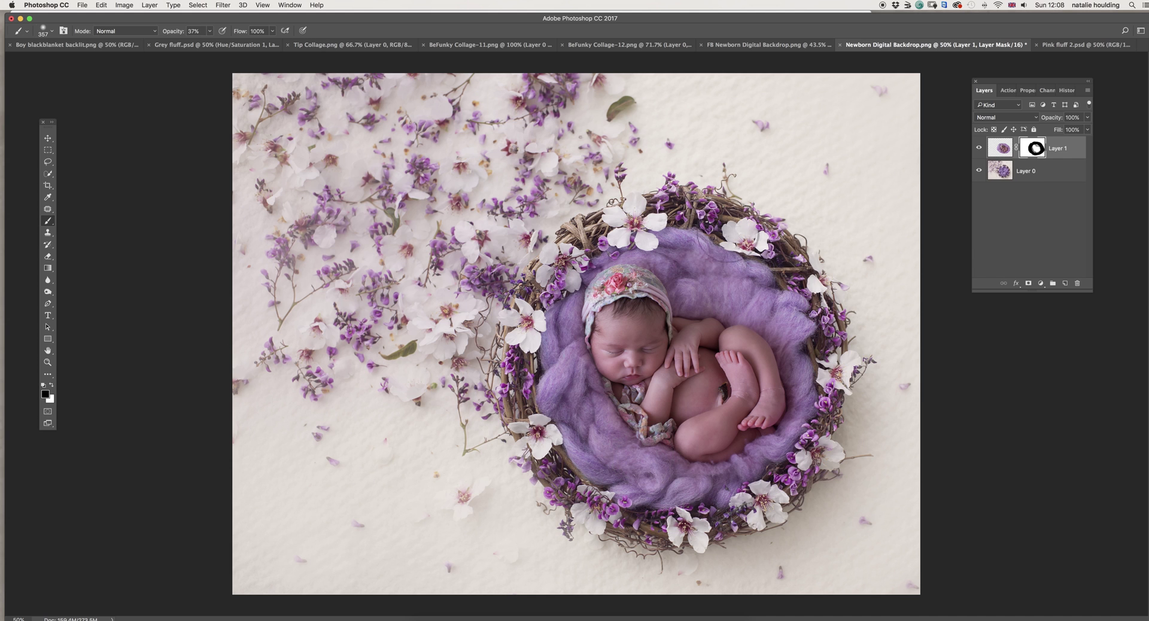
Step: Refine the mask blend between the bonnet and the baby's arms with a 201 px black brush
right_click(830, 263)
left_click(883, 281)
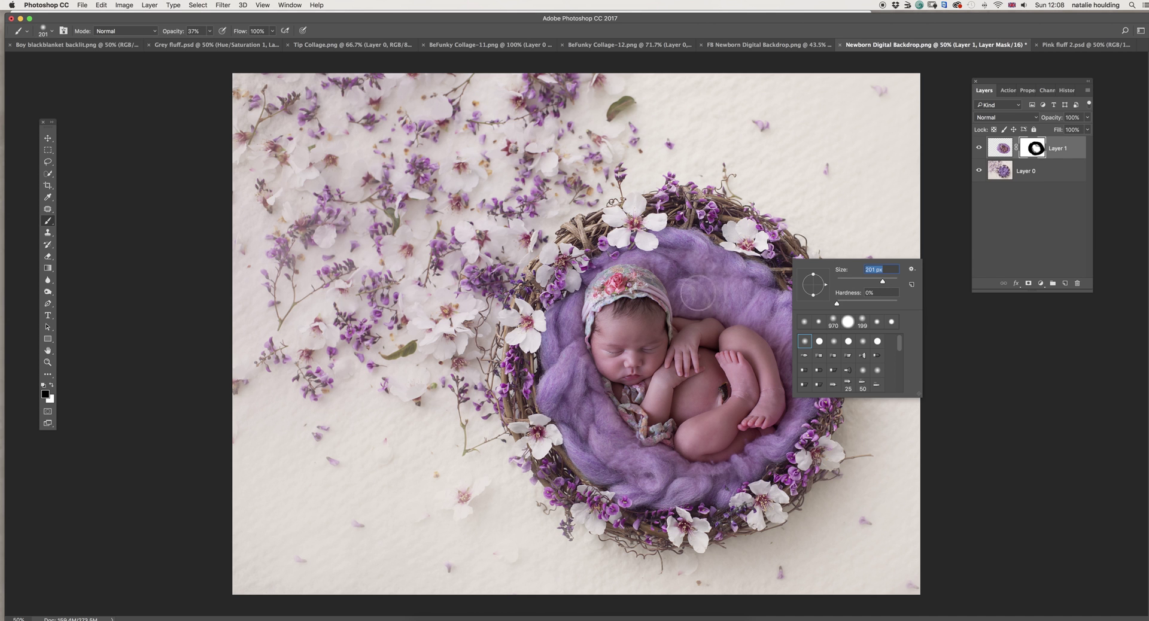
left_click(686, 303)
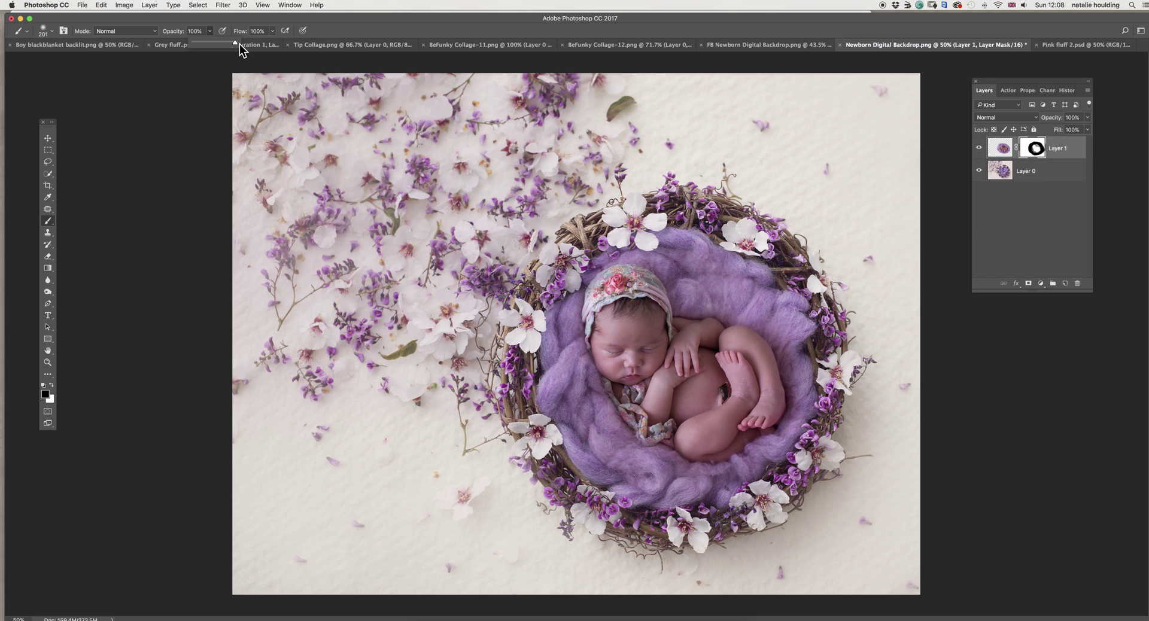
Step: Paint white on the mask above the baby's legs with a 133 px soft brush at 18% opacity
left_click(51, 384)
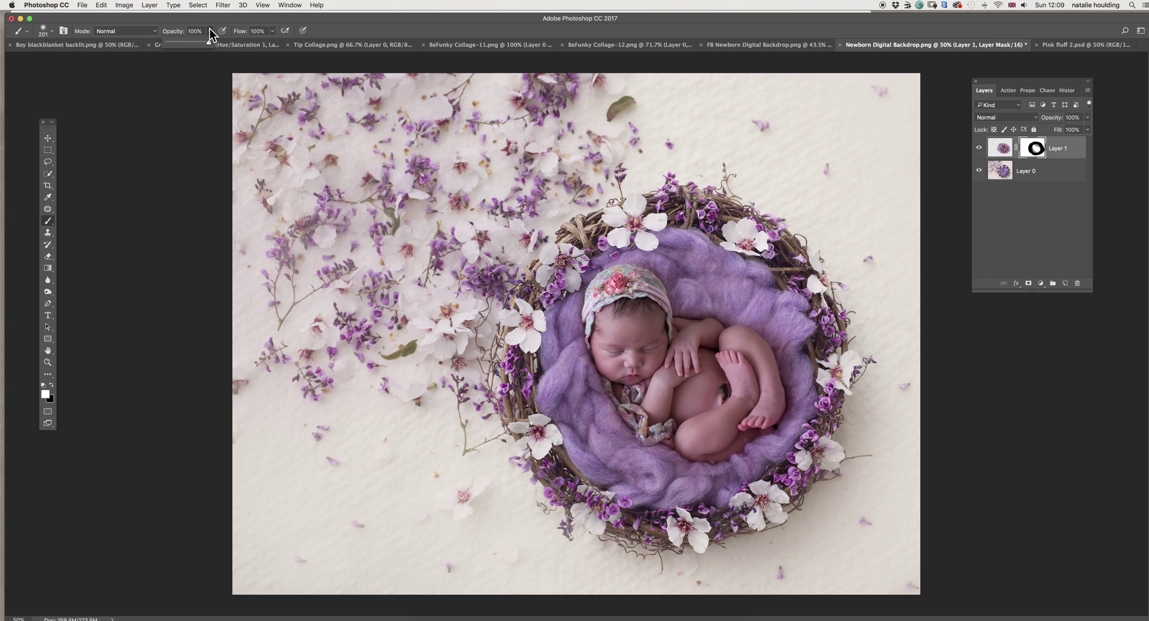
left_click(174, 41)
right_click(757, 246)
left_click(834, 263)
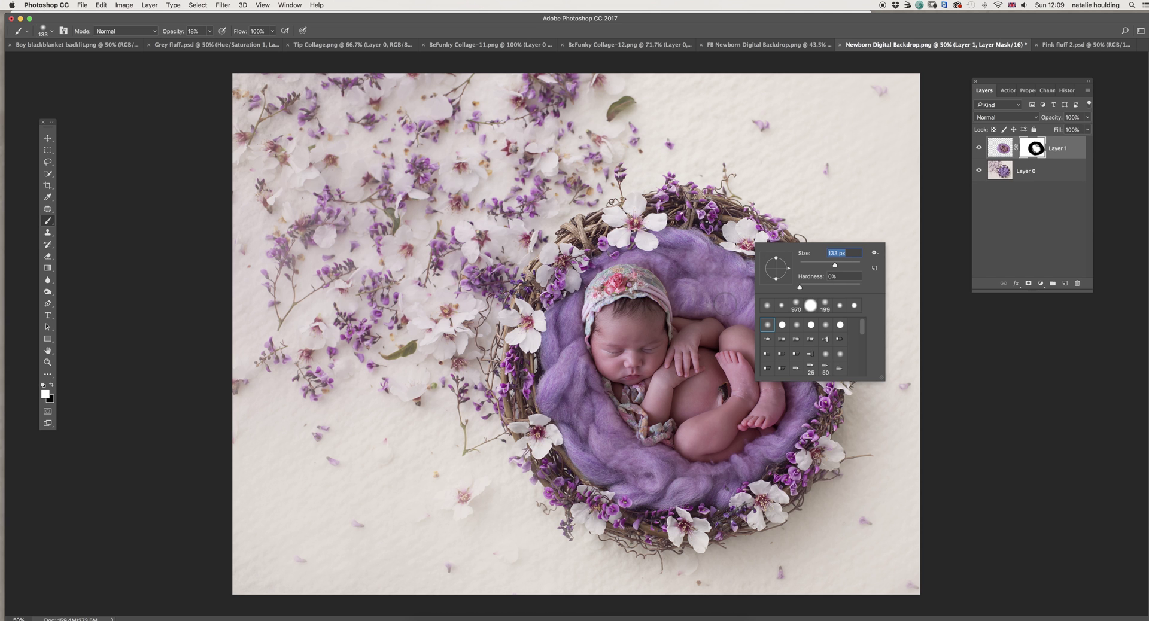
left_click(727, 317)
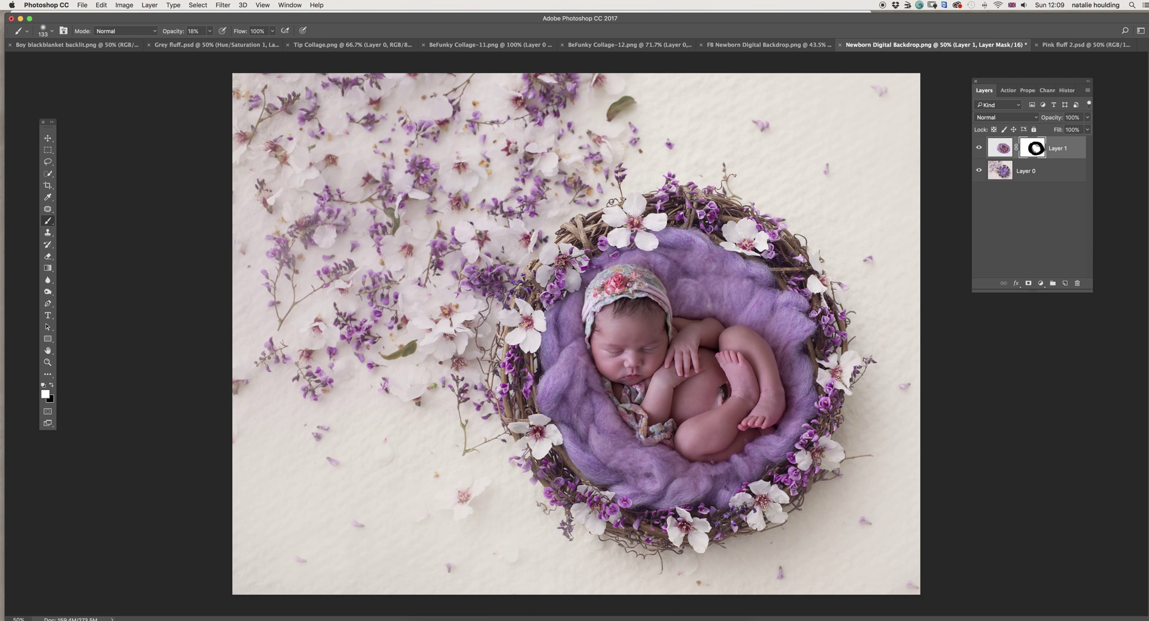
Step: Restore the edge of the baby's raised leg on the mask with a white brush at 31% hardness and 100% opacity
key("x")
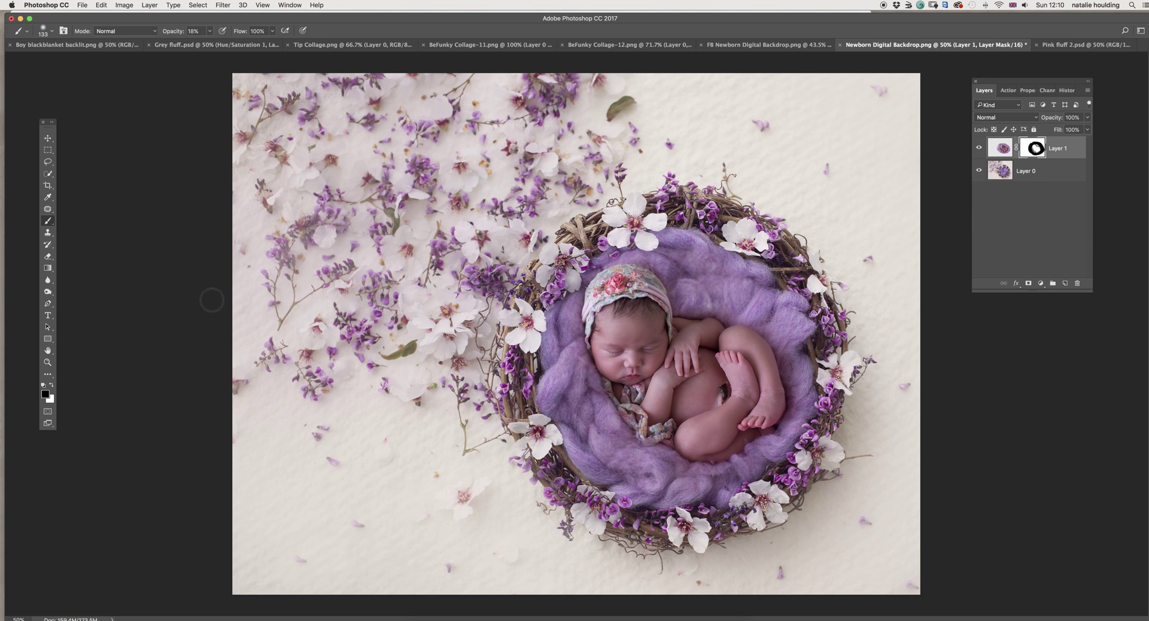
left_click(52, 383)
right_click(779, 298)
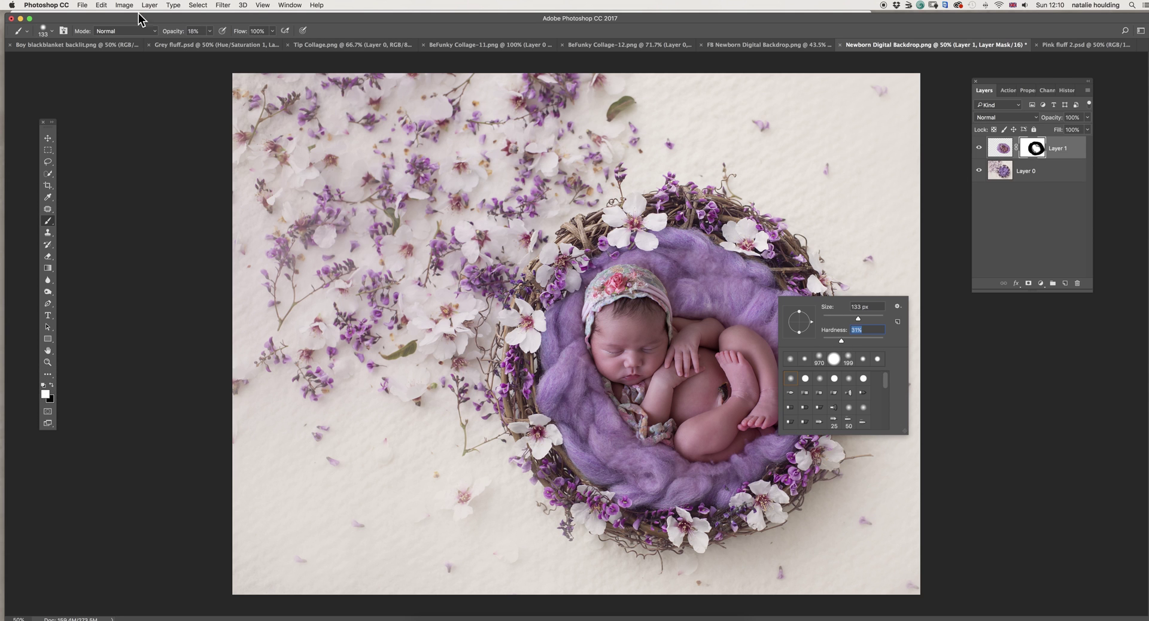
left_click(209, 31)
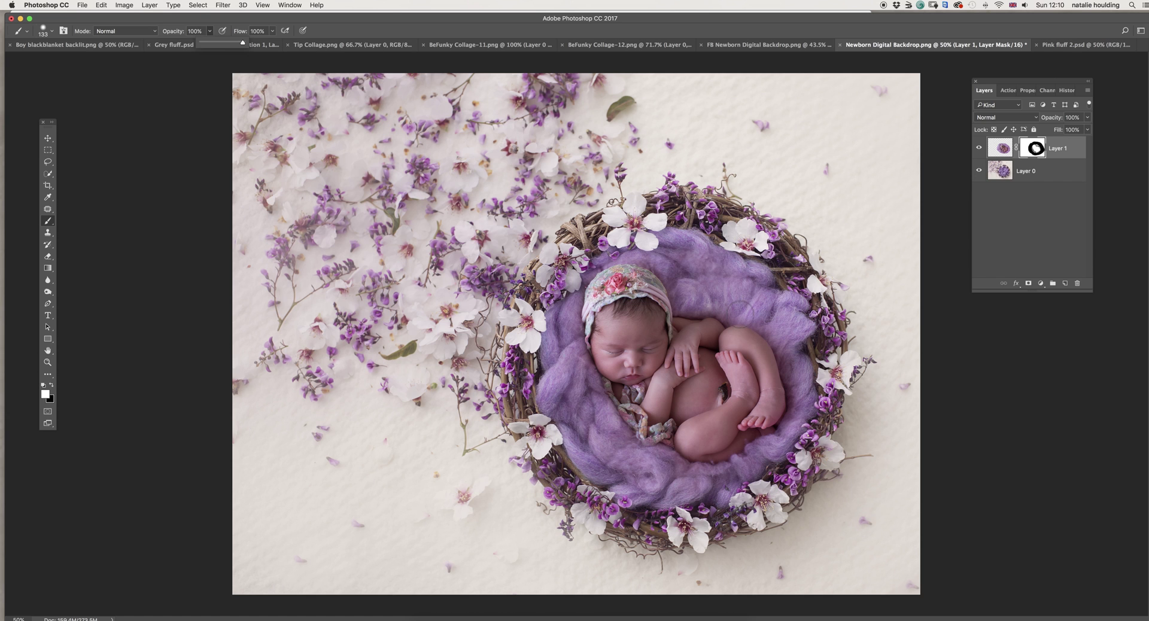
left_click(738, 339)
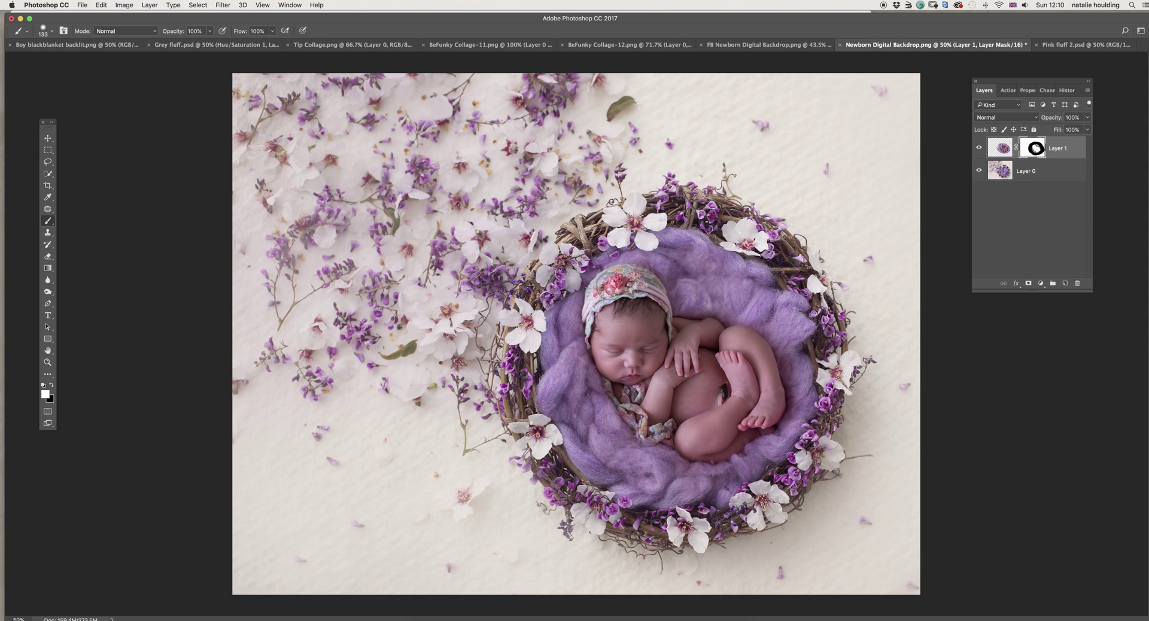
Step: Toggle the baby layer's visibility to compare the nest with and without the blended baby
left_click(978, 149)
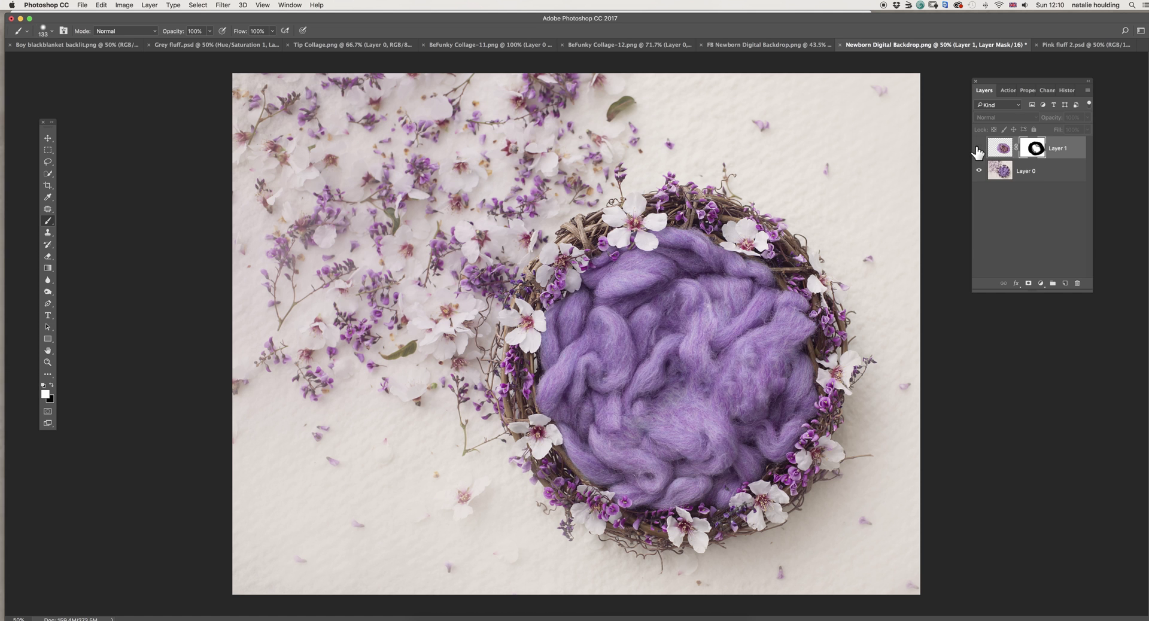
left_click(978, 150)
left_click(976, 151)
left_click(979, 149)
left_click(978, 150)
left_click(977, 150)
left_click(978, 149)
left_click(978, 150)
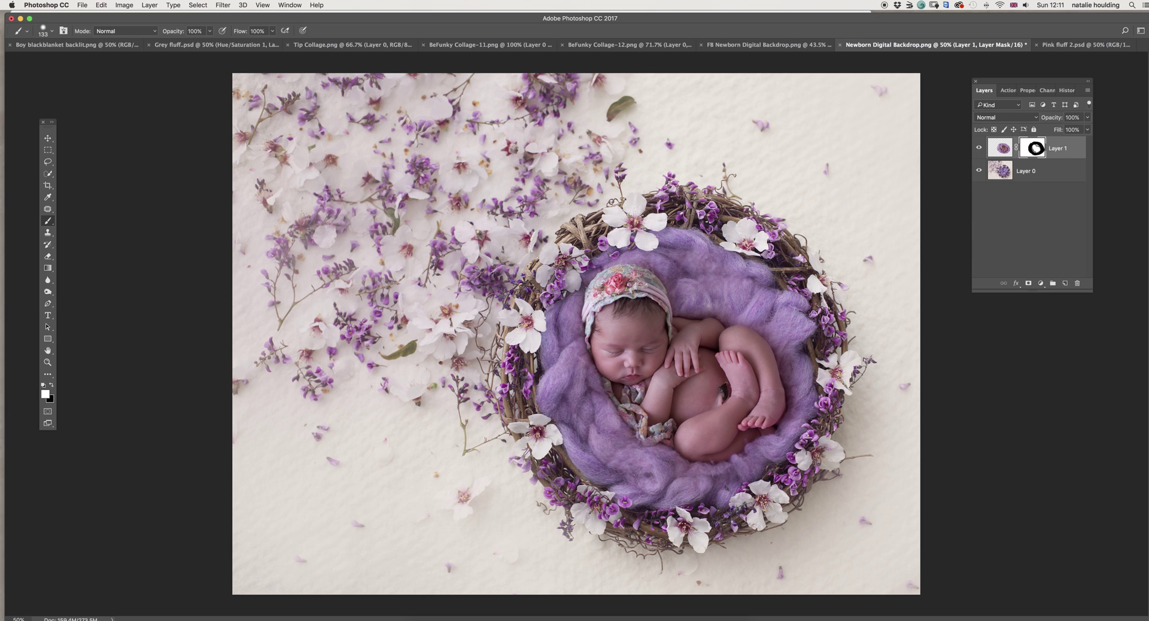
left_click(978, 150)
left_click(978, 149)
left_click(978, 149)
left_click(978, 150)
Step: Paint black on the layer mask over the fluff beside the nest's lower rim with a 342 px, 0% hardness brush at 21% opacity
left_click(51, 385)
left_click_drag(200, 41, 174, 42)
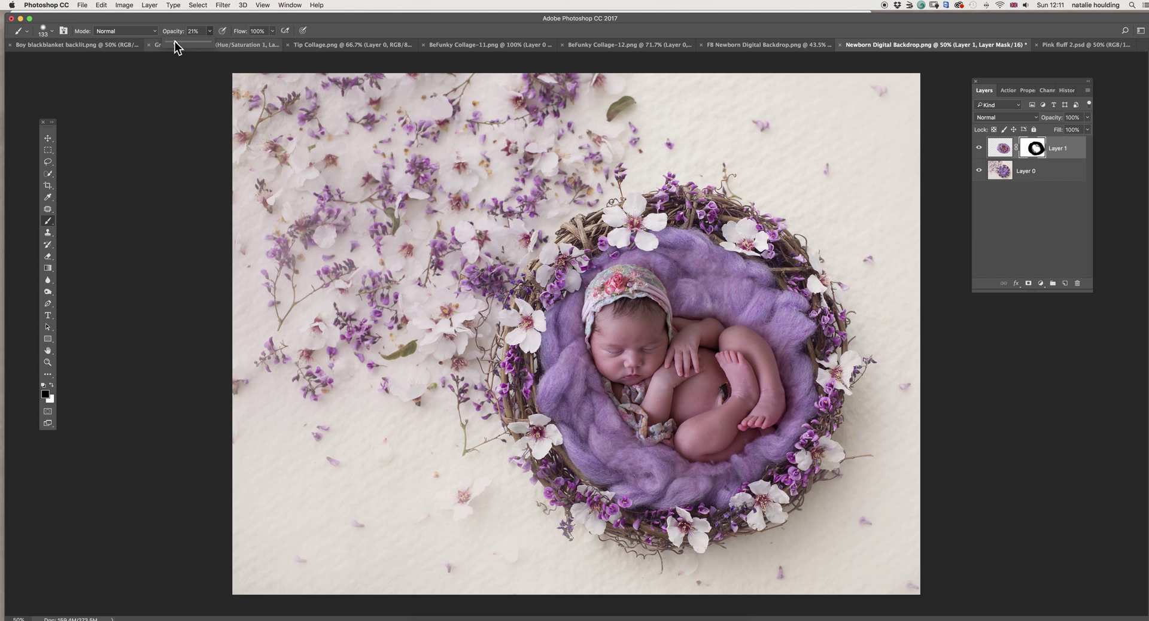
right_click(789, 210)
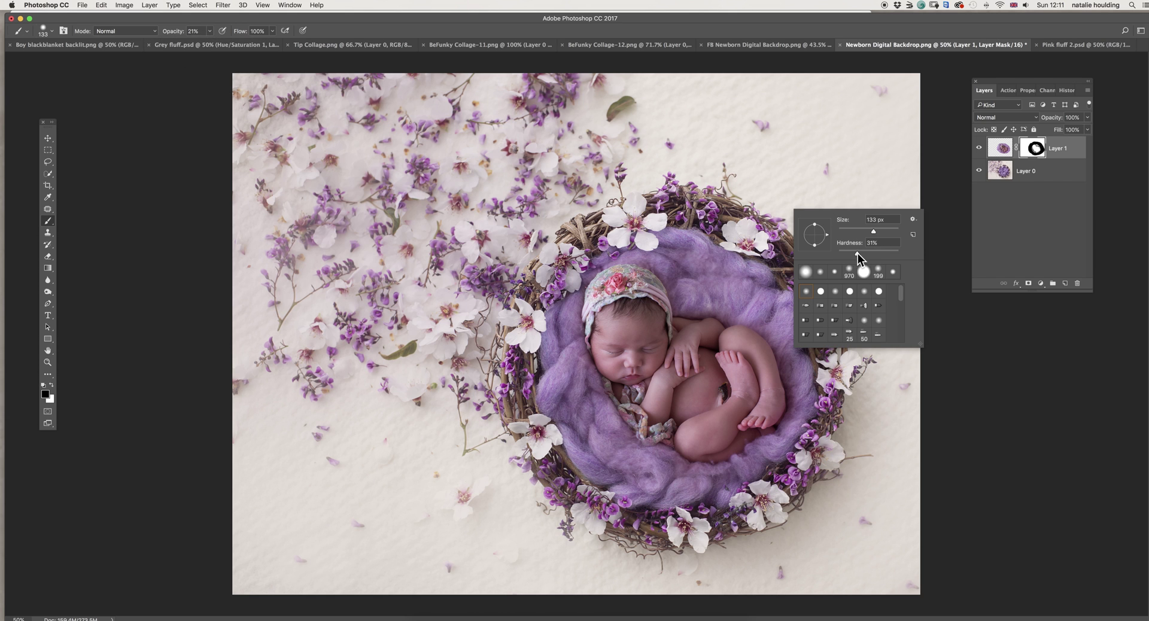
mouse_move(856, 254)
left_mouse_down()
mouse_move(838, 254)
mouse_move(892, 231)
left_mouse_up()
left_click(563, 397)
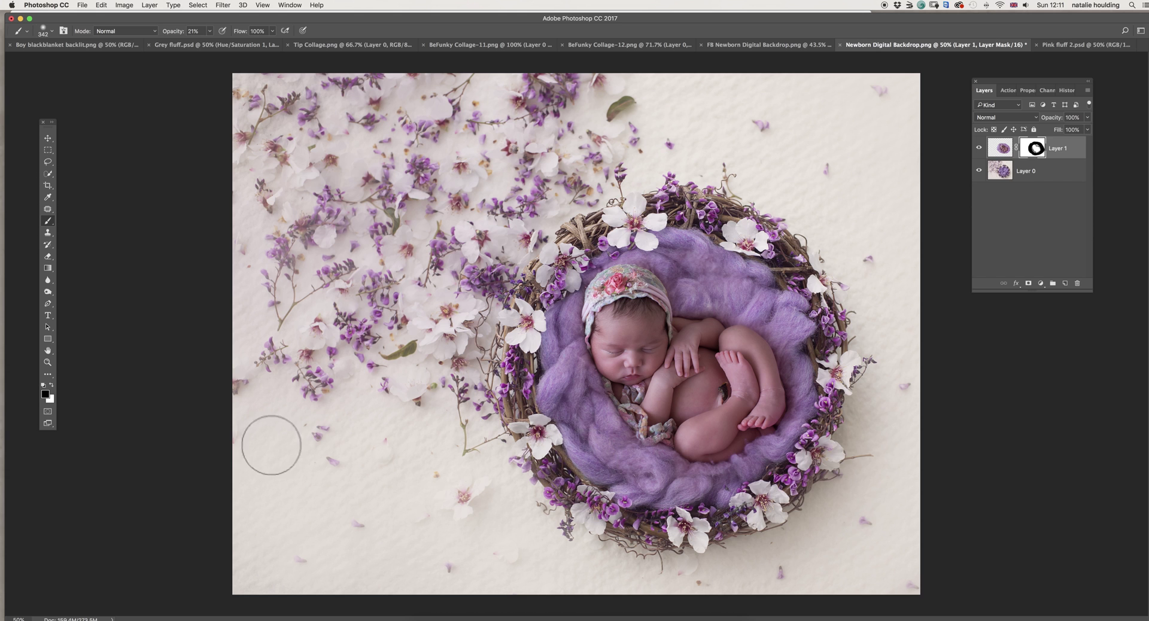
Step: Paint white on the layer mask over the fluff above the baby with a 237 px soft brush at 21% opacity, and restore black as foreground
left_click(51, 385)
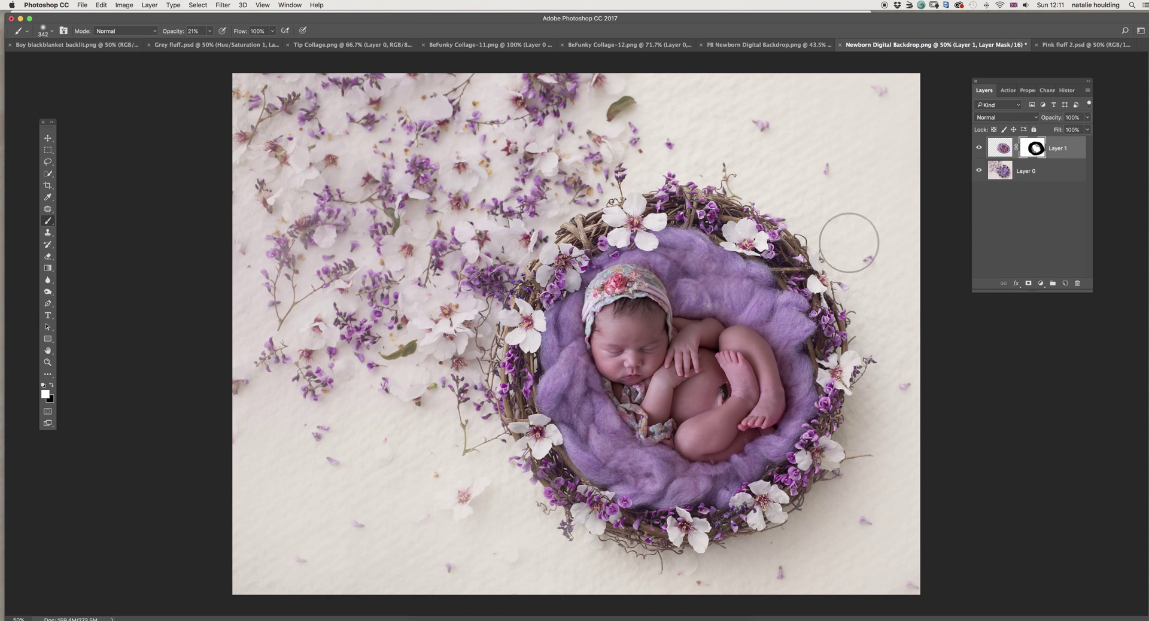
right_click(867, 242)
left_click_drag(960, 264, 957, 263)
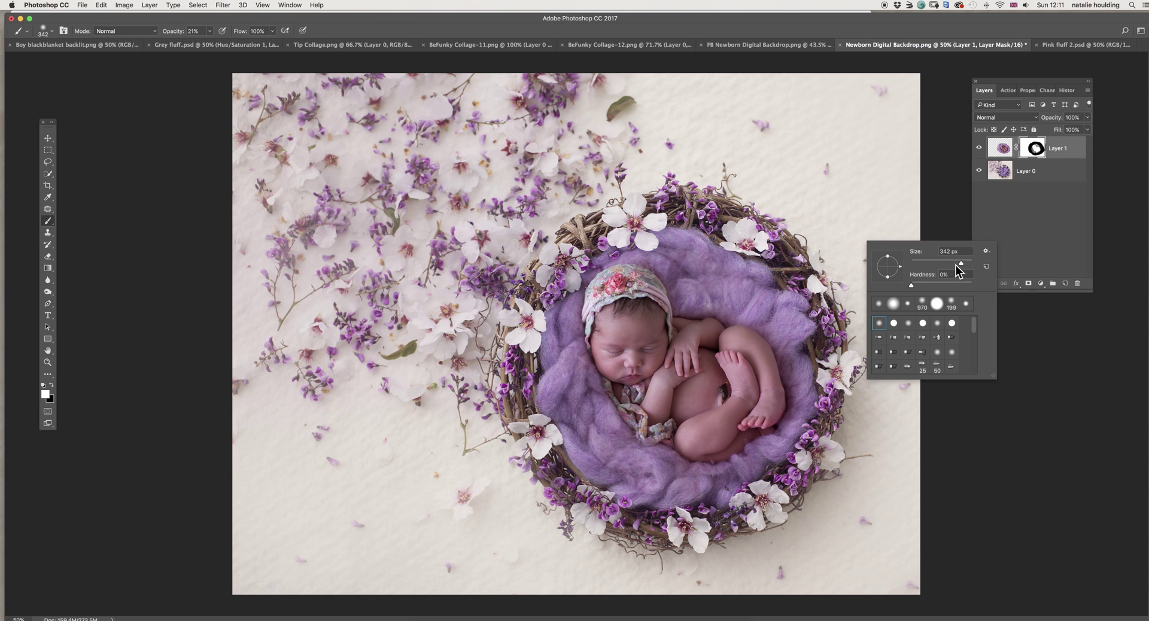
left_click(703, 246)
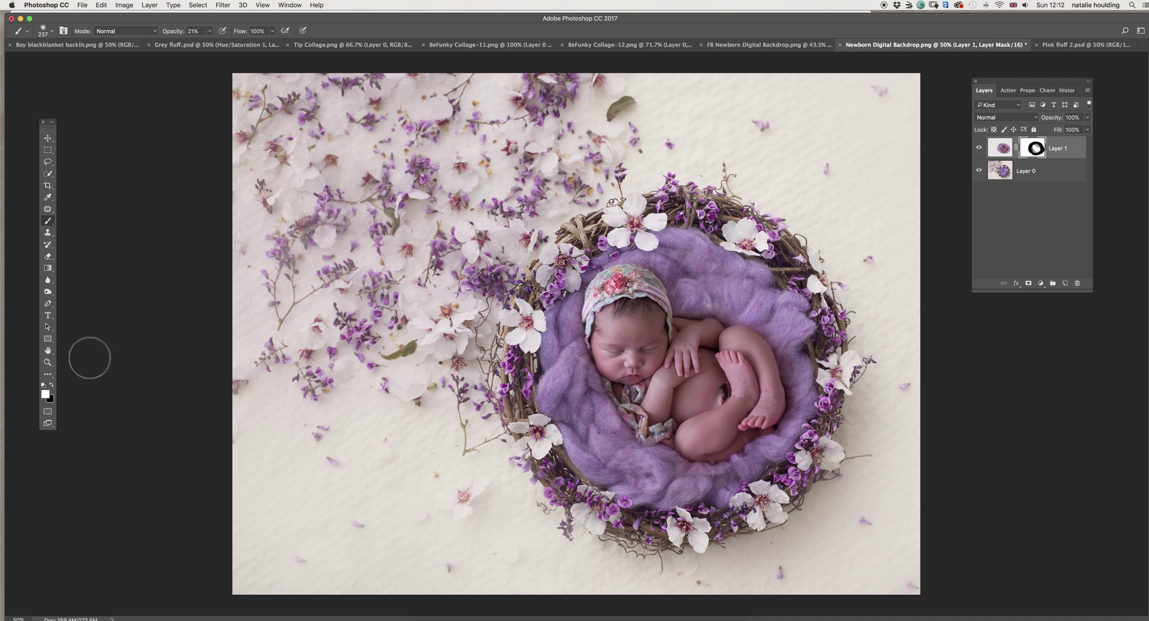
left_click(52, 385)
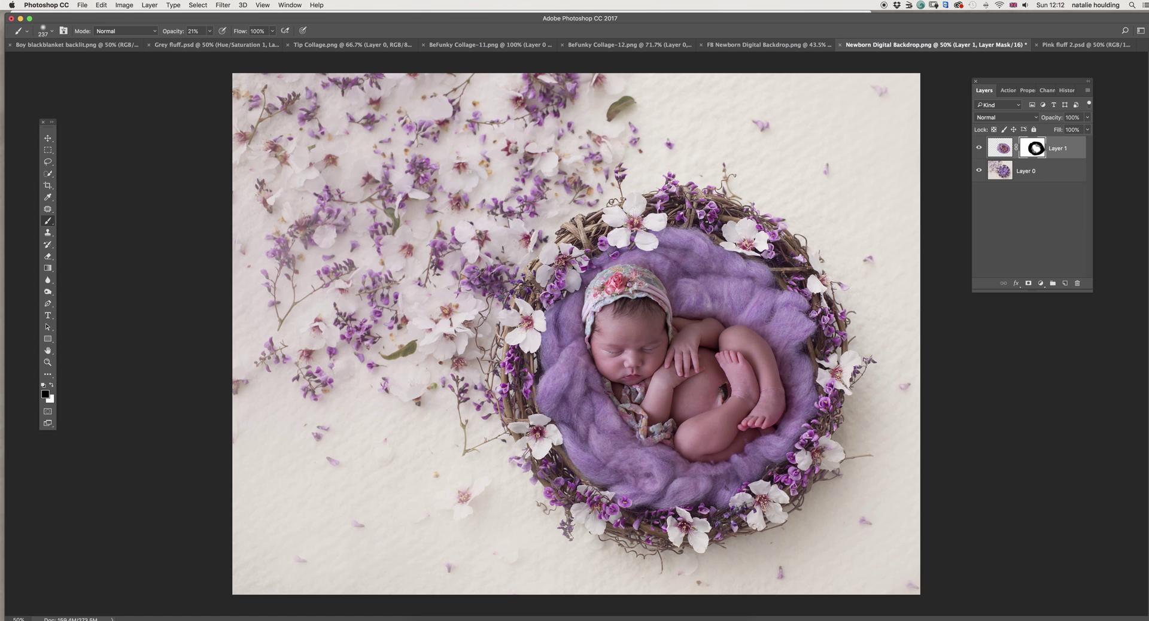
Step: Toggle the baby layer's visibility several times to compare the blend with the empty nest
left_click(979, 149)
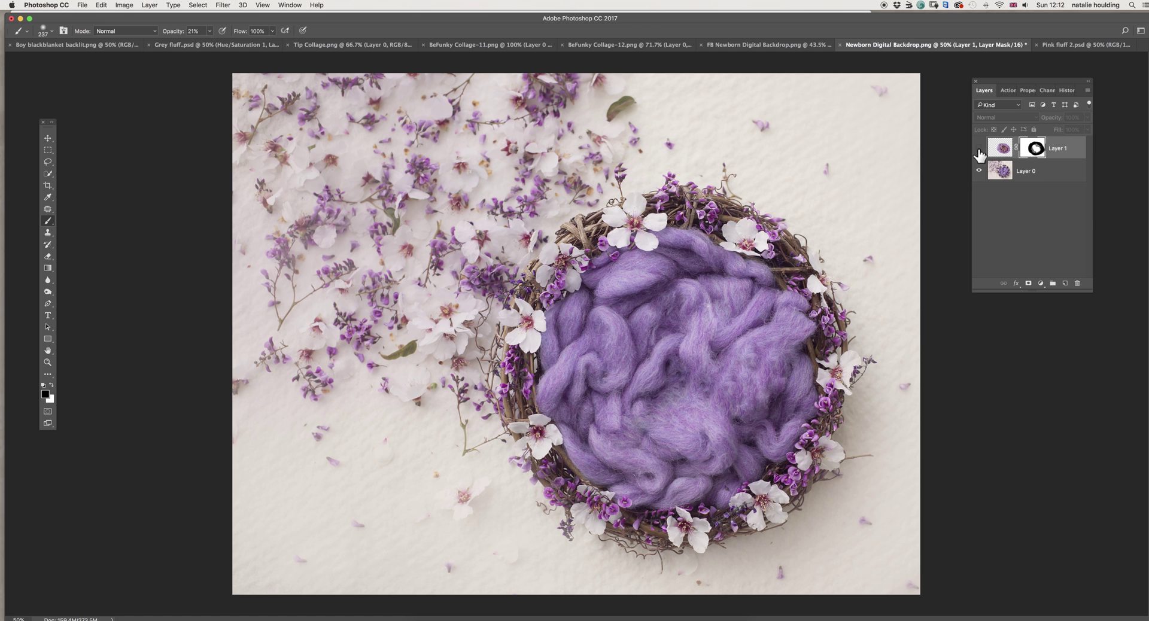
left_click(979, 149)
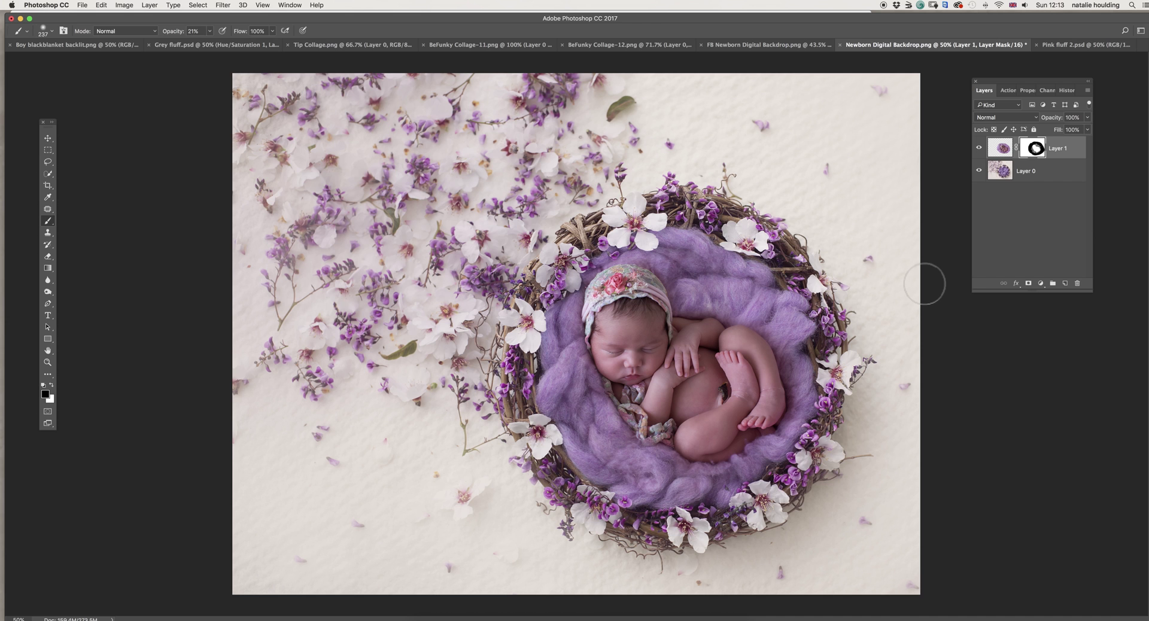
left_click(979, 149)
left_click(977, 148)
left_click(976, 149)
left_click(978, 149)
left_click(82, 5)
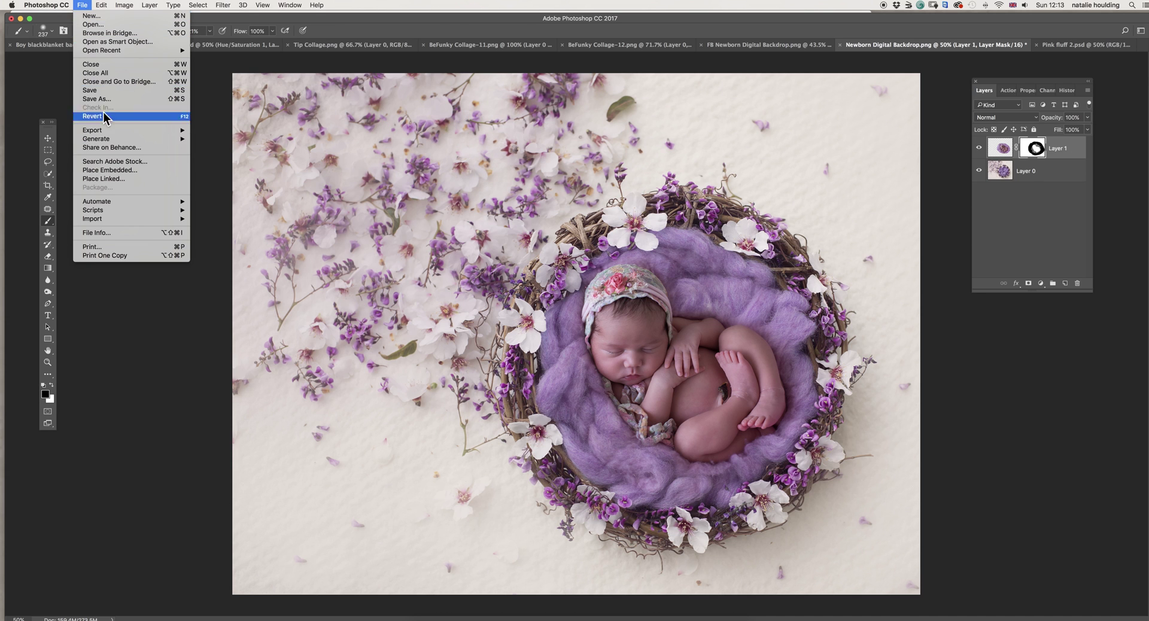
left_click(111, 99)
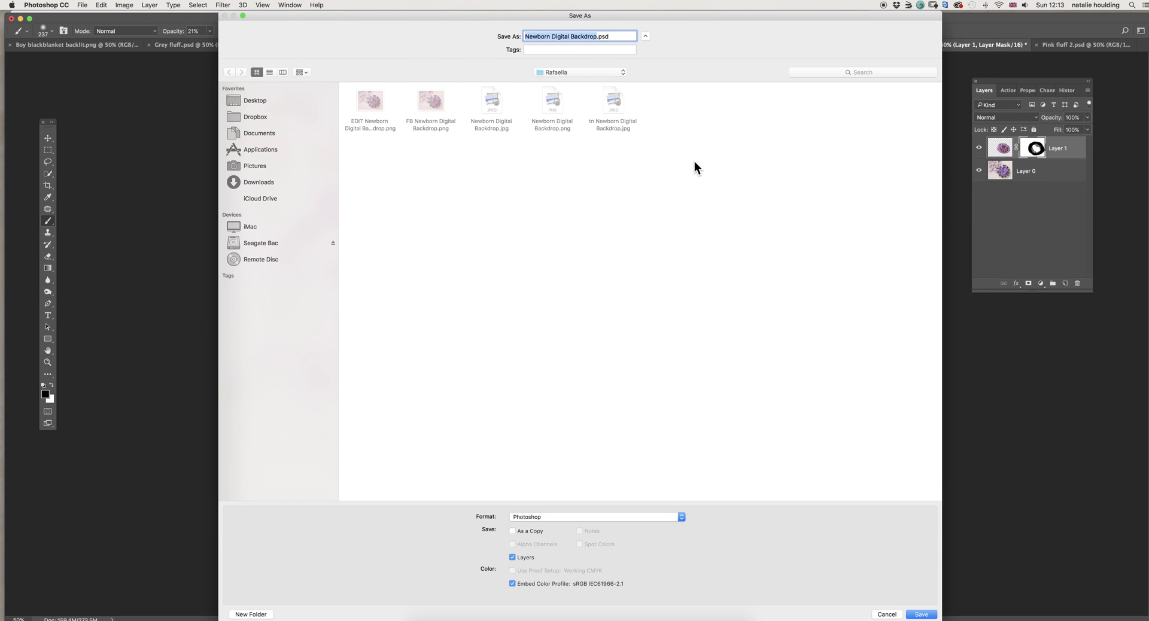
left_click(576, 71)
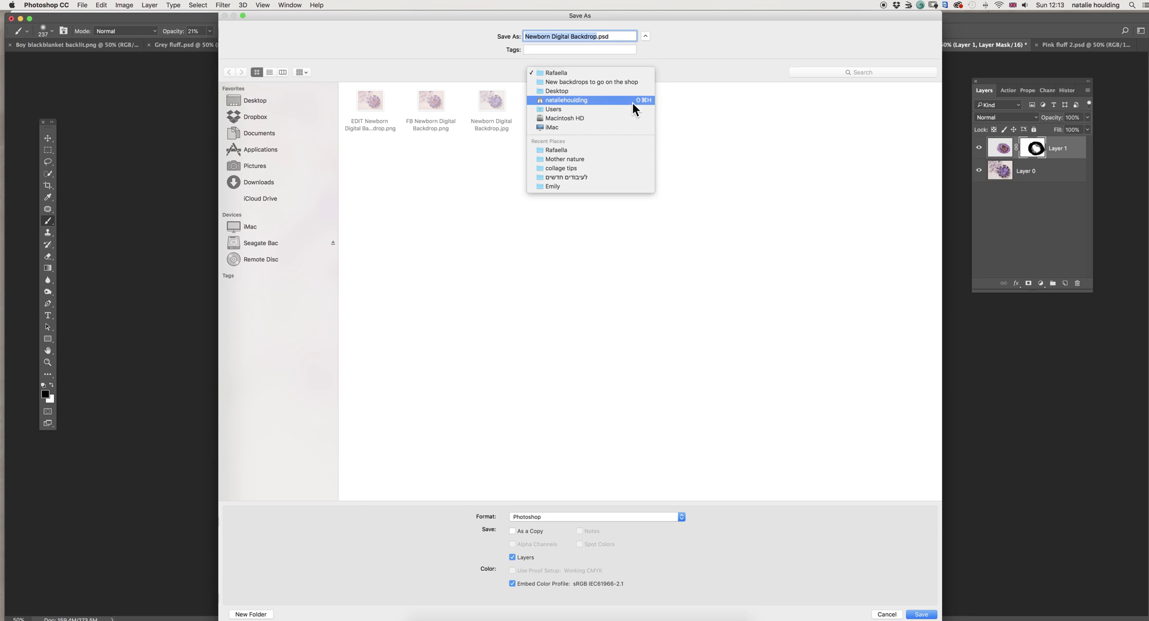
left_click(720, 107)
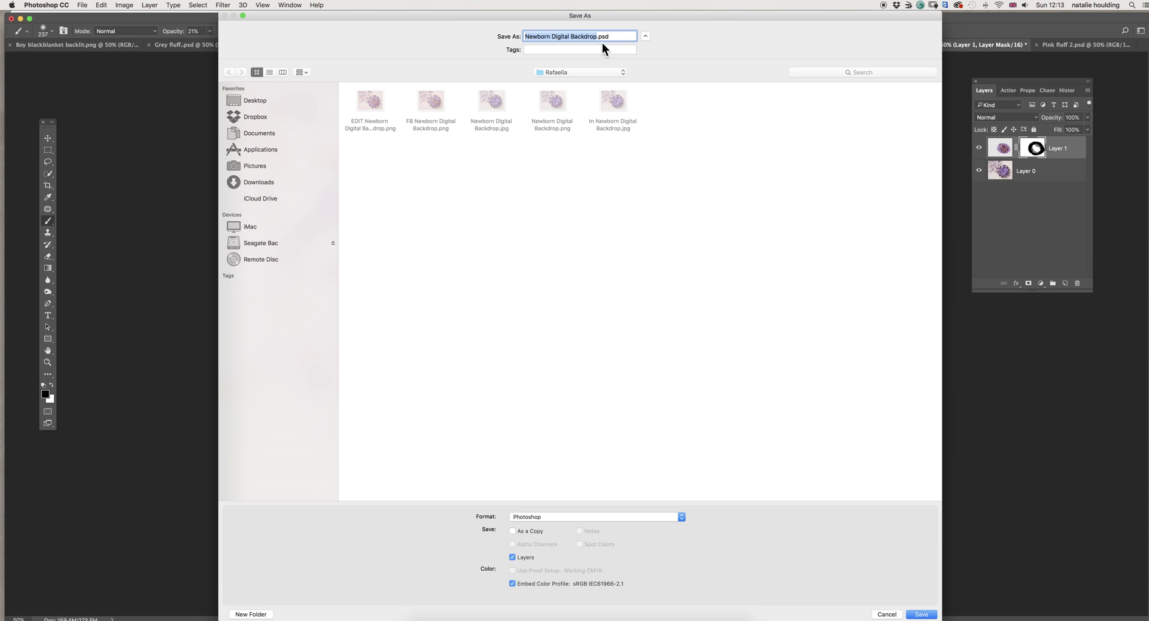
left_click(558, 518)
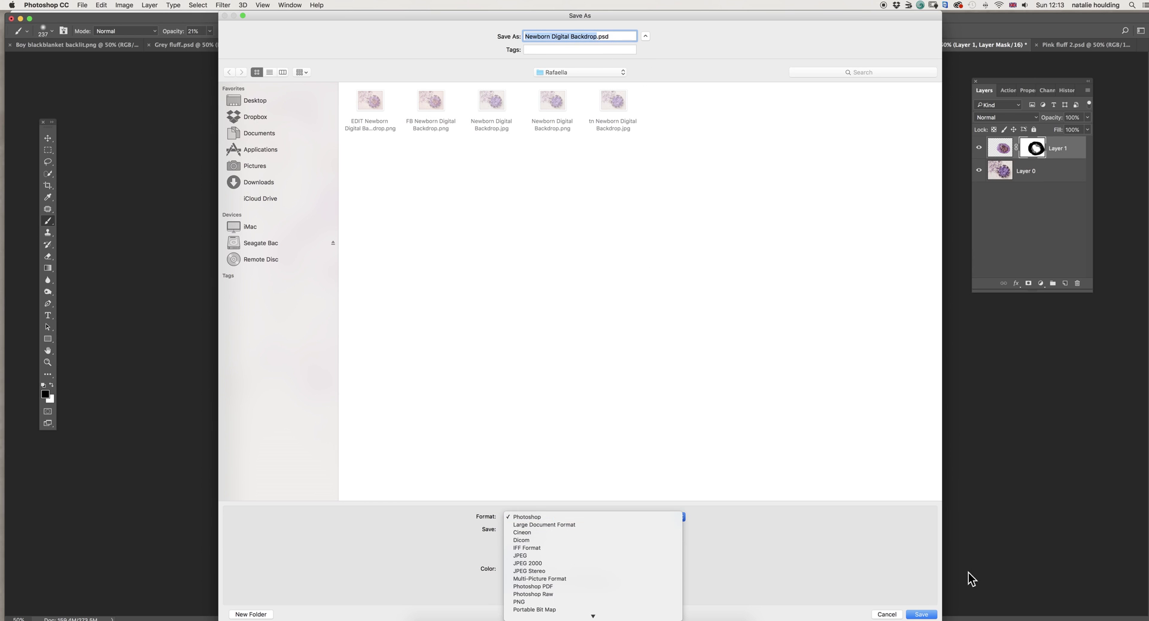
left_click(890, 619)
left_click(887, 614)
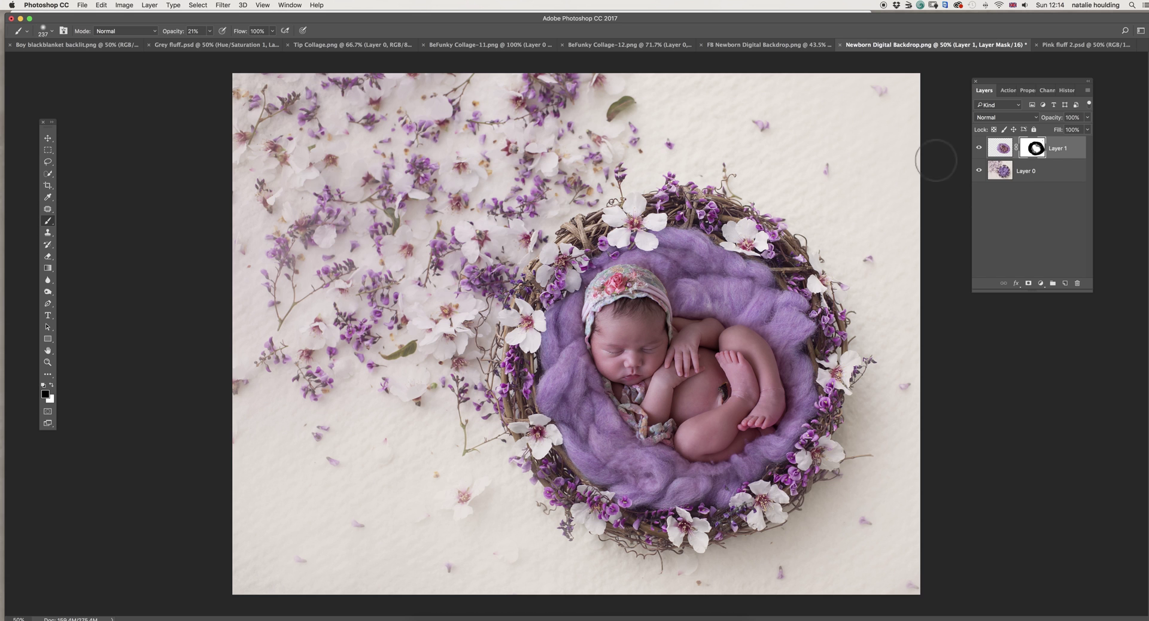
Step: Flatten the composite and duplicate the background layer using the Flatten Image and Duplicate layer actions
left_click(1006, 91)
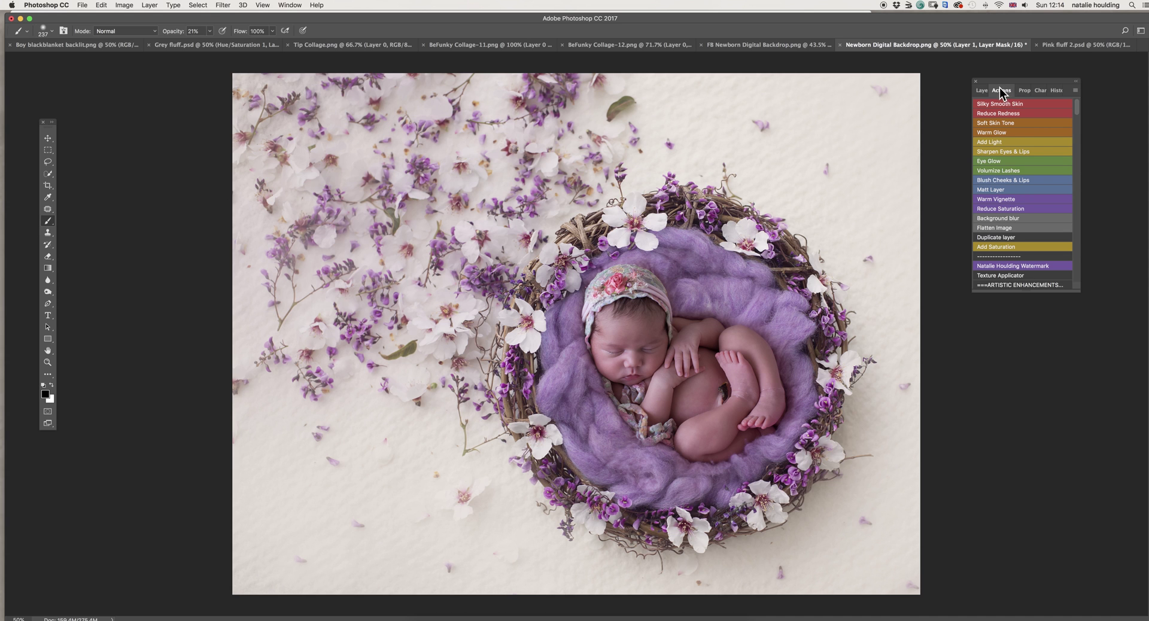
left_click(988, 227)
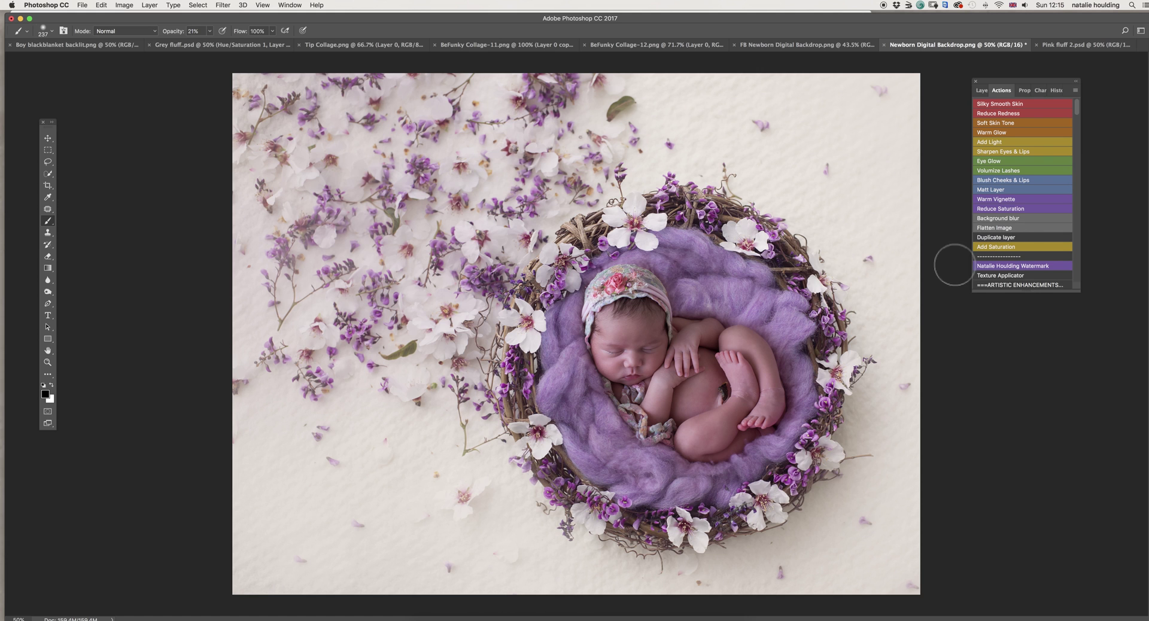
left_click(988, 239)
left_click(978, 92)
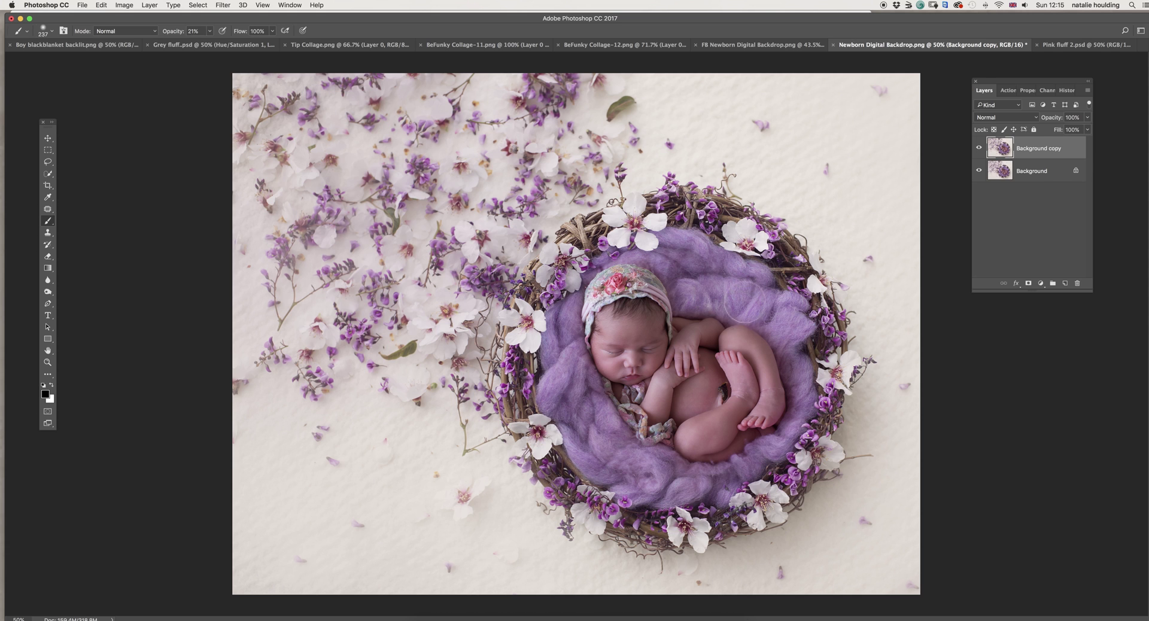
Step: Add a Hue/Saturation adjustment layer and set the Reds to hue -74 and lightness -24
left_click(1040, 284)
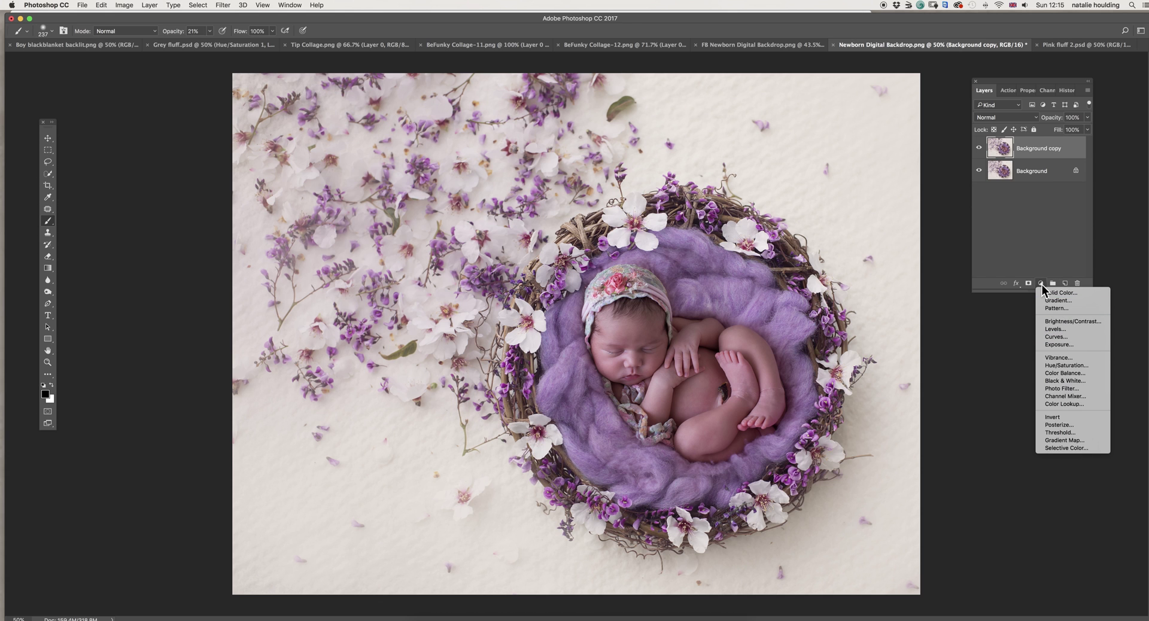
left_click(1063, 366)
left_click(1011, 133)
left_click(1012, 145)
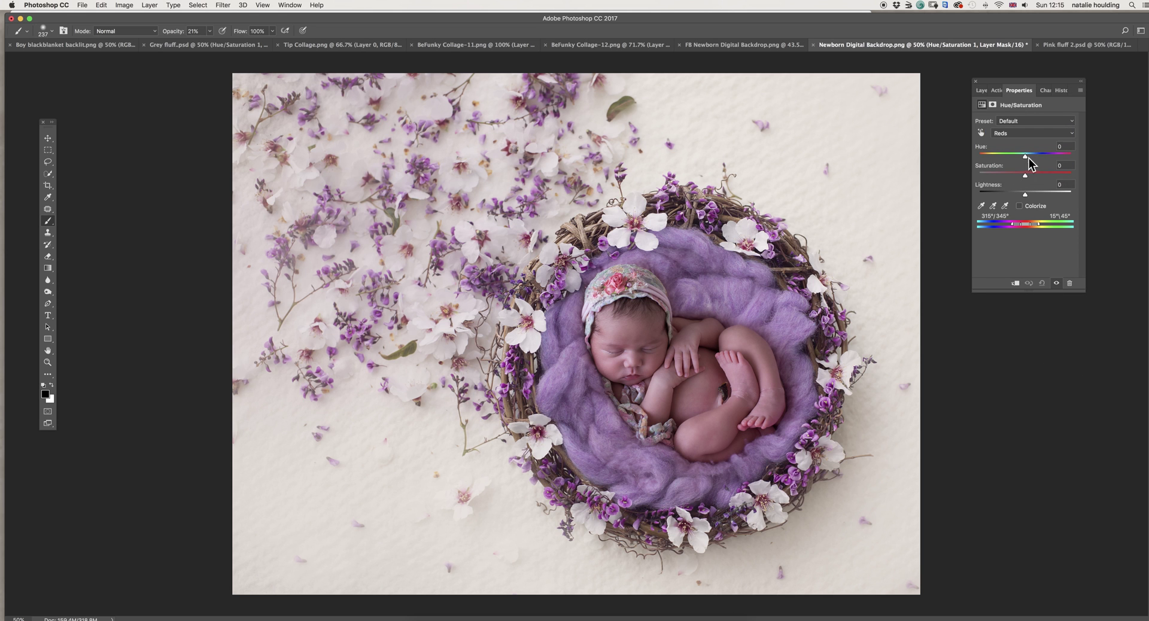
left_click_drag(1023, 155, 998, 155)
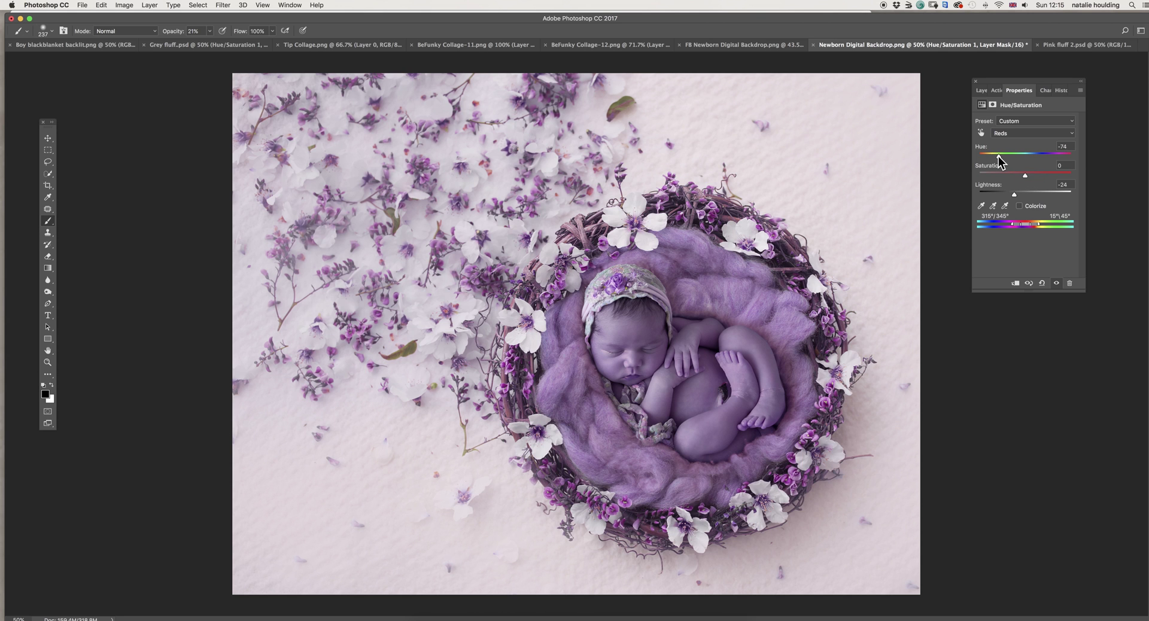
left_click(980, 90)
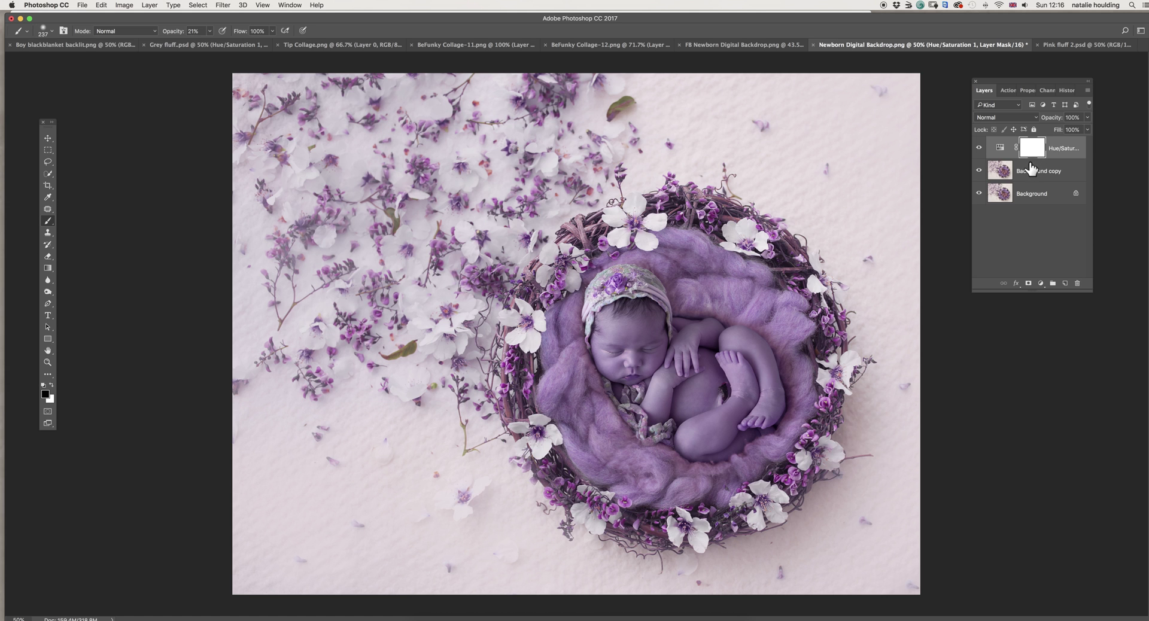
Step: Try inverting the Hue/Saturation layer's mask to black, and invert it back to white
key("super+i")
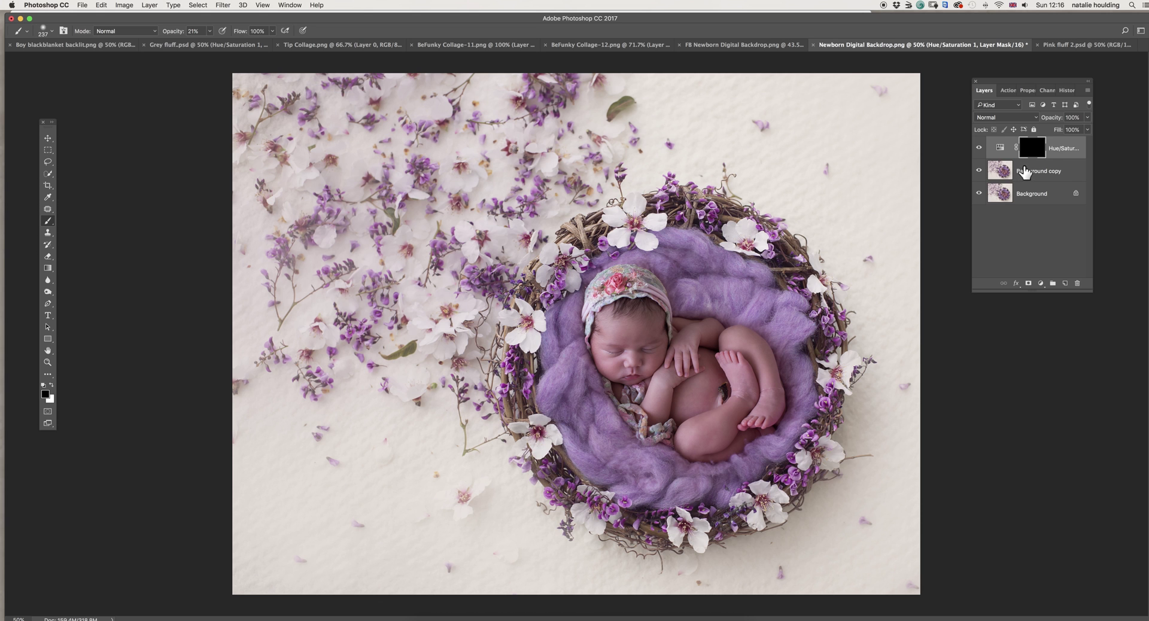
key("super+i")
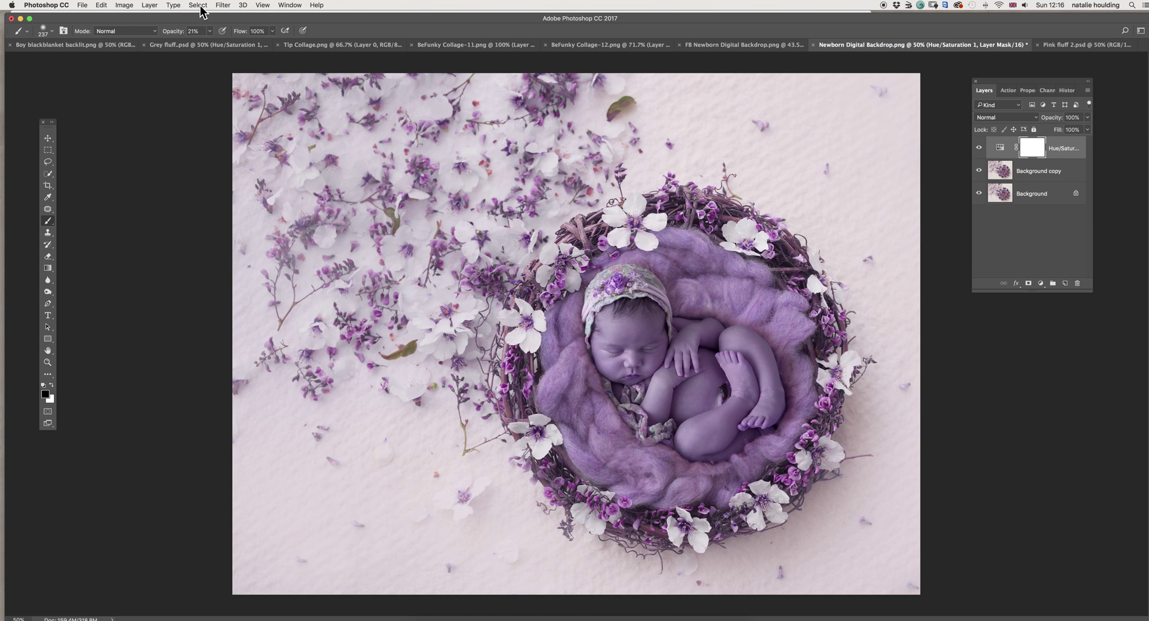
left_click(102, 5)
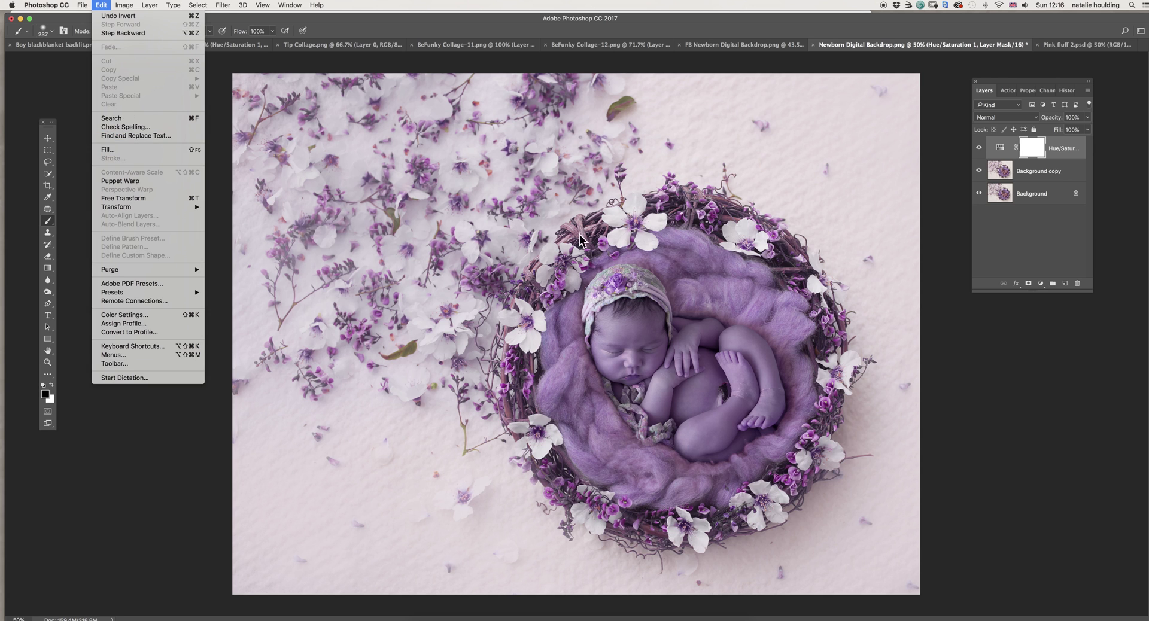
left_click(189, 450)
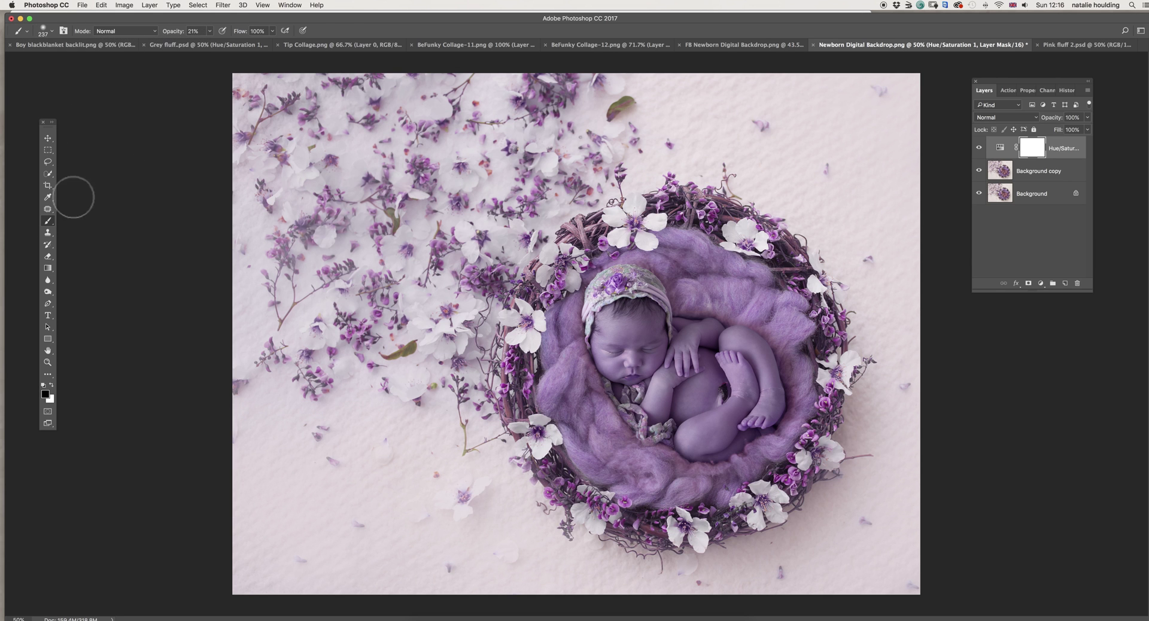
Step: Fill the Hue/Saturation layer's mask with black using the Paint Bucket tool
left_click(48, 268)
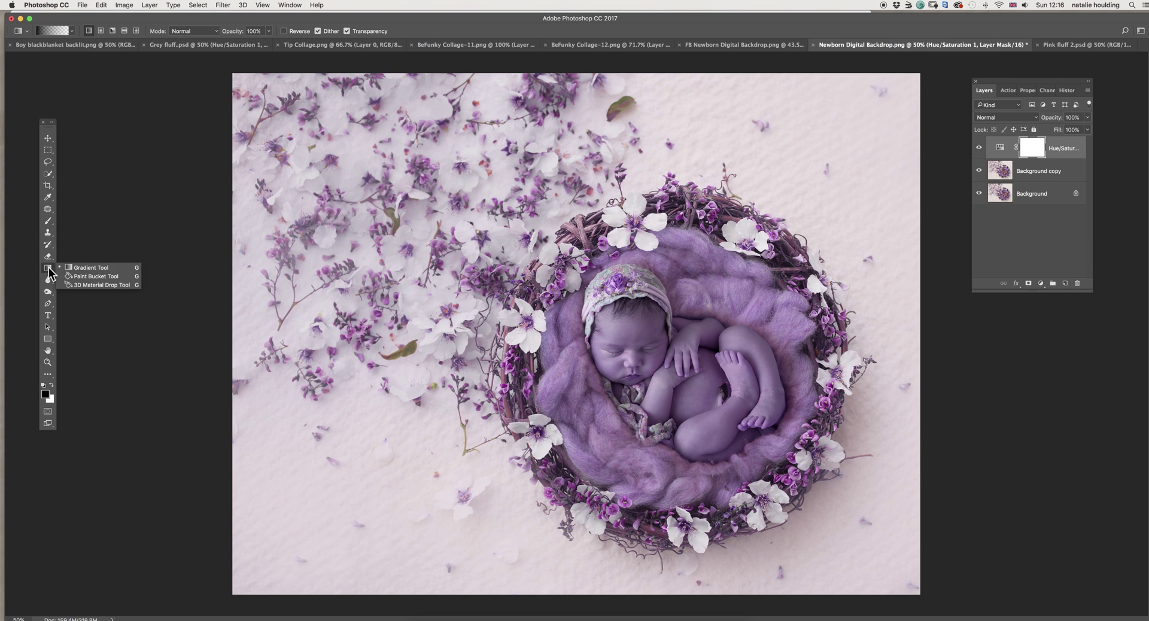
left_click(95, 276)
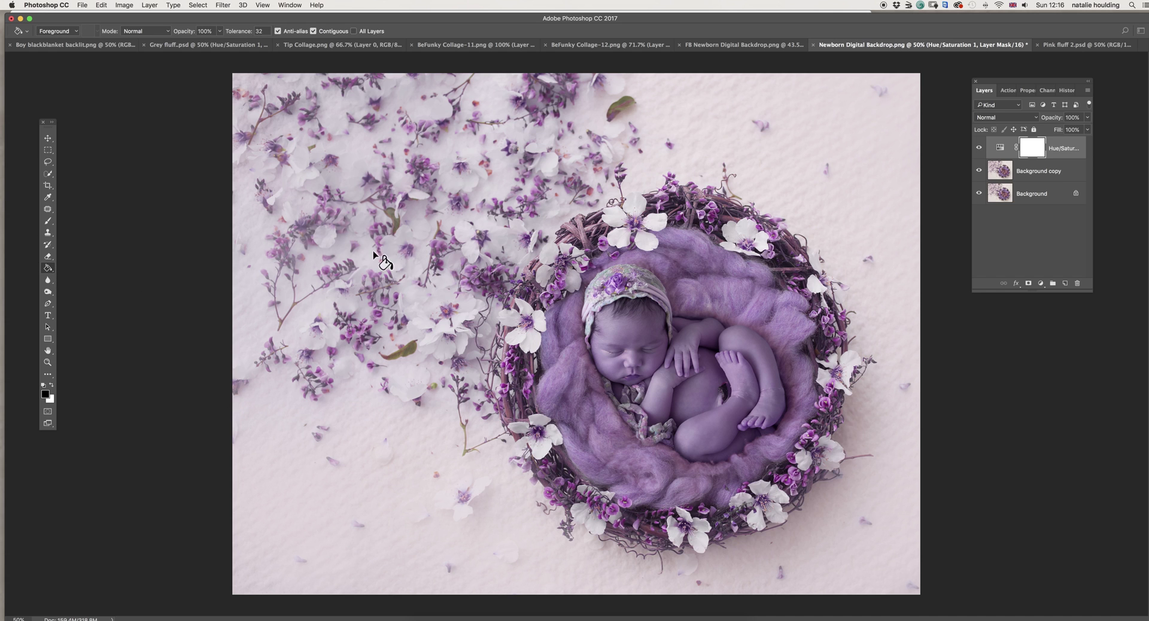
left_click(52, 385)
left_click(51, 385)
left_click(399, 245)
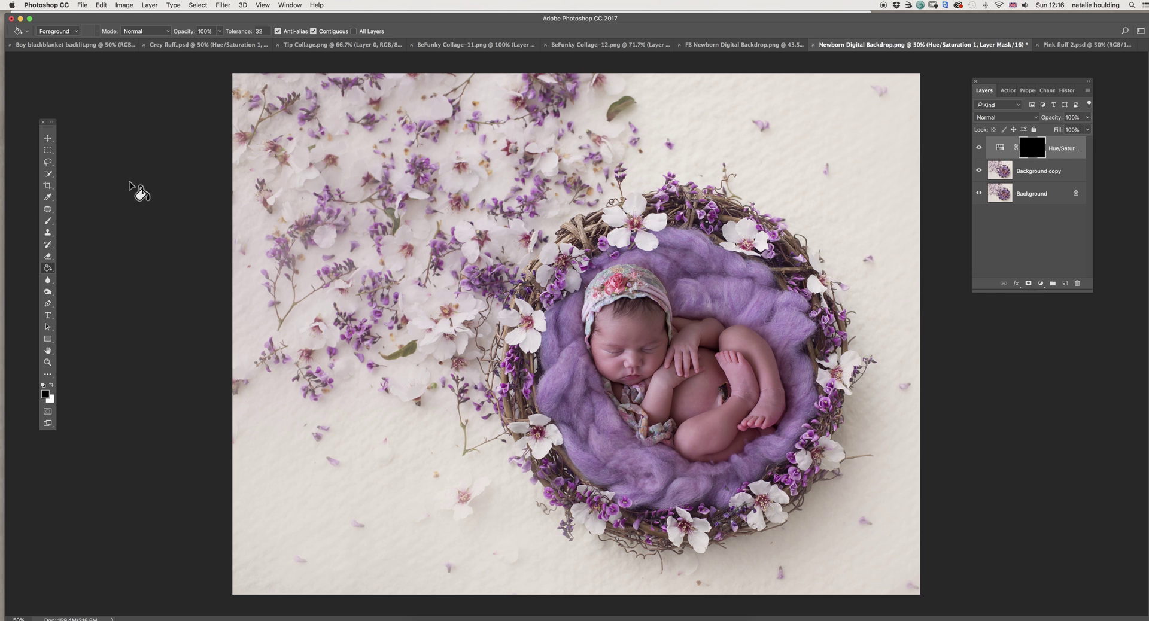
Step: Paint white on the Hue/Saturation mask over the bonnet's central flower with a 112 px soft brush at 21% opacity
left_click(47, 222)
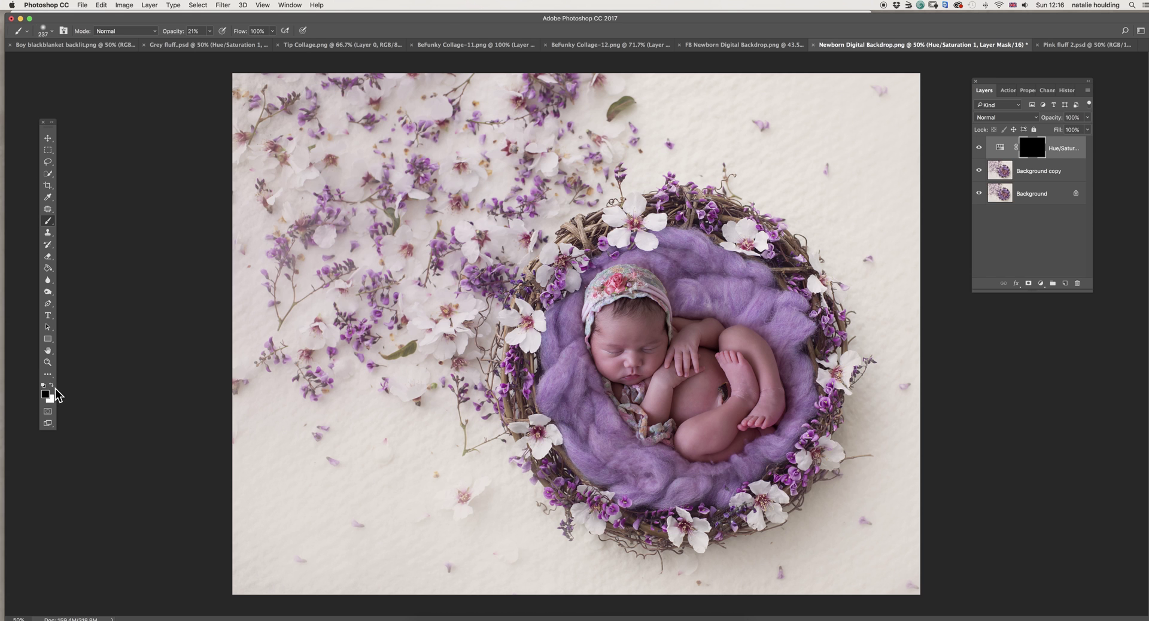
key("x")
right_click(688, 251)
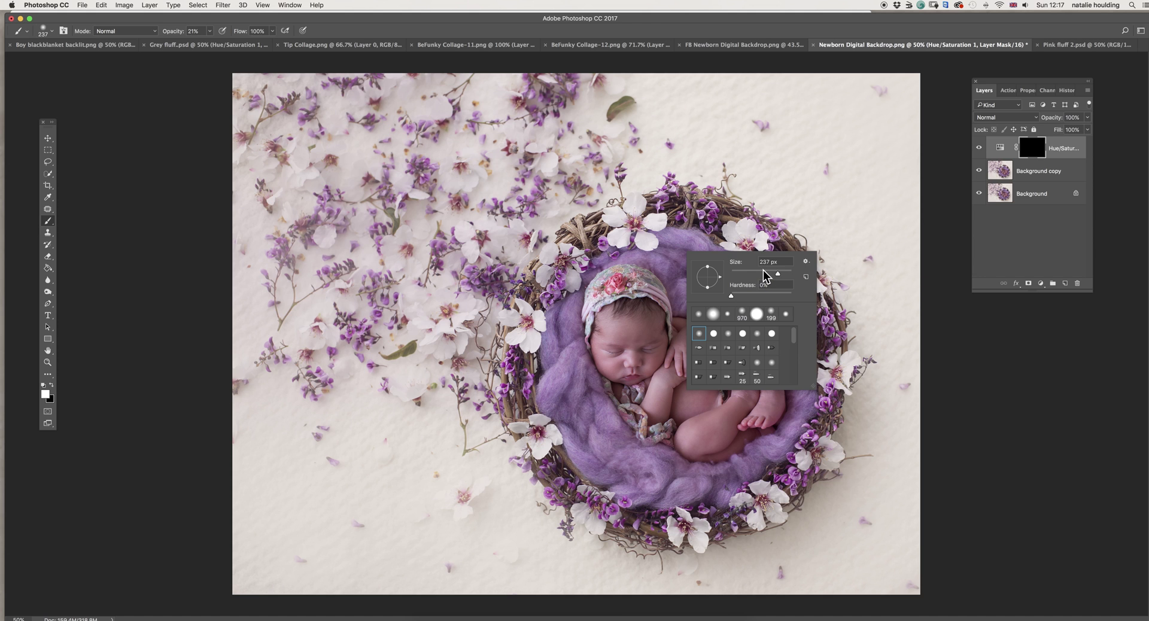
left_click(763, 274)
key("Return")
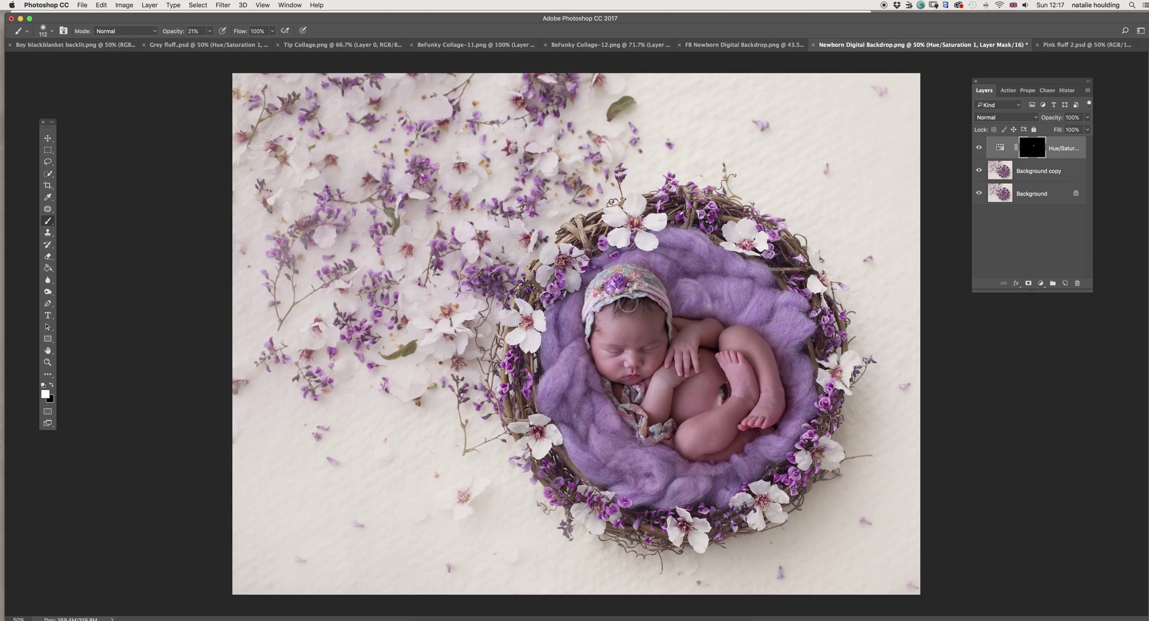
Step: Refine the Hue/Saturation mask over the edges of the bonnet's central rose with a 31 px soft white brush
scroll(628, 287, "up", 3)
scroll(625, 290, "up", 10)
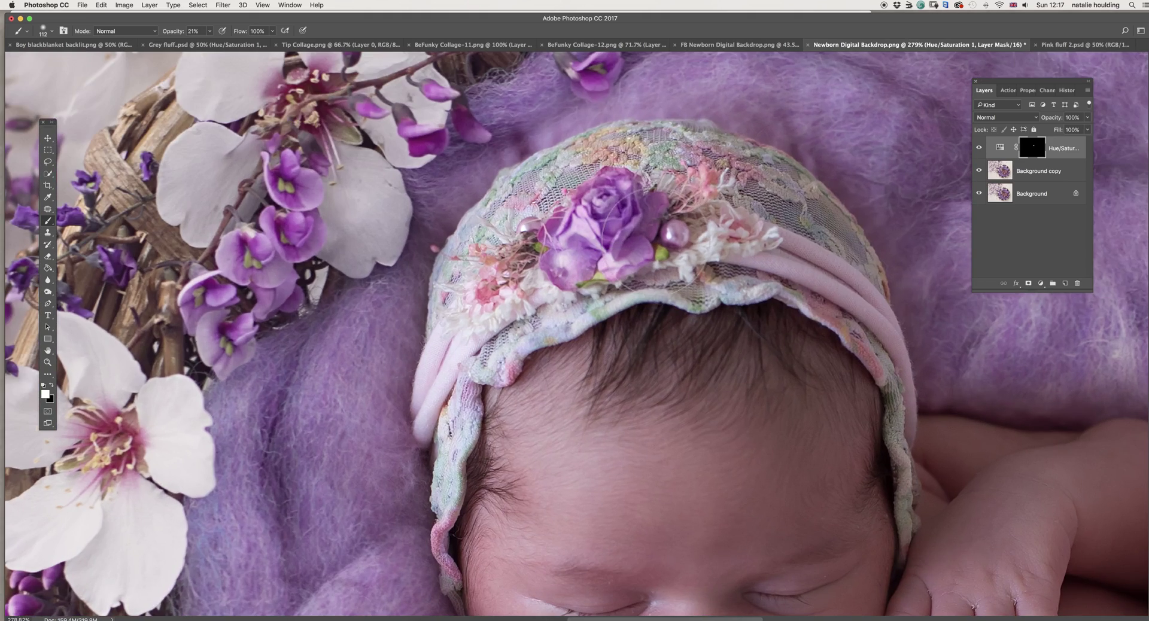
right_click(783, 192)
left_click_drag(862, 216, 840, 216)
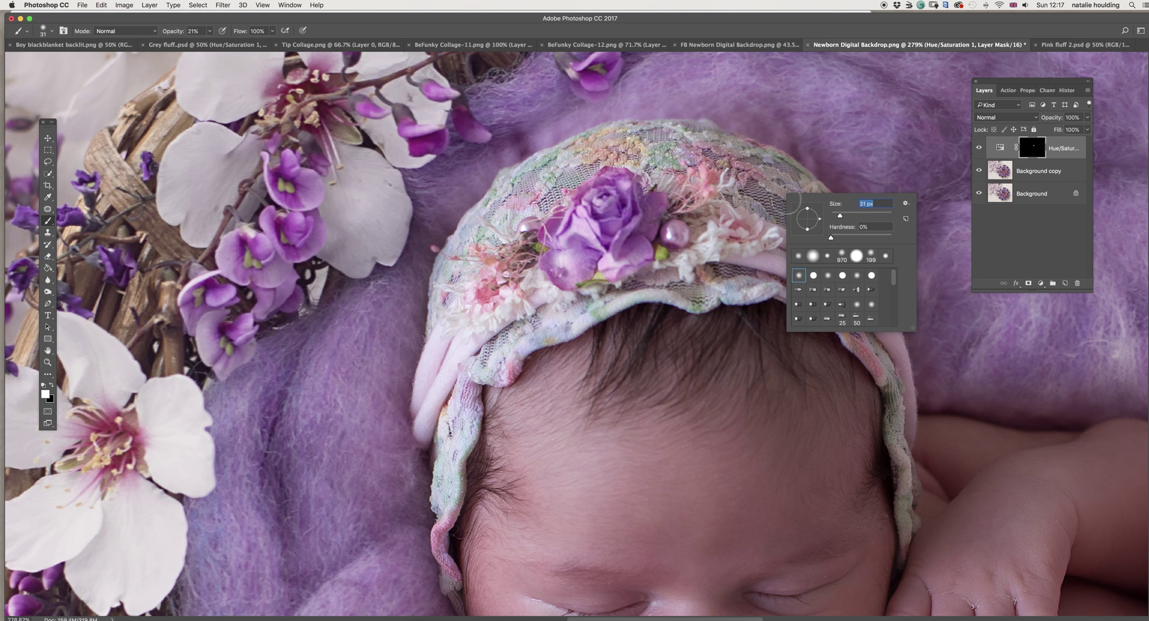
left_click(600, 181)
mouse_move(559, 267)
left_mouse_down()
mouse_move(623, 265)
mouse_move(658, 211)
mouse_move(625, 264)
left_mouse_up()
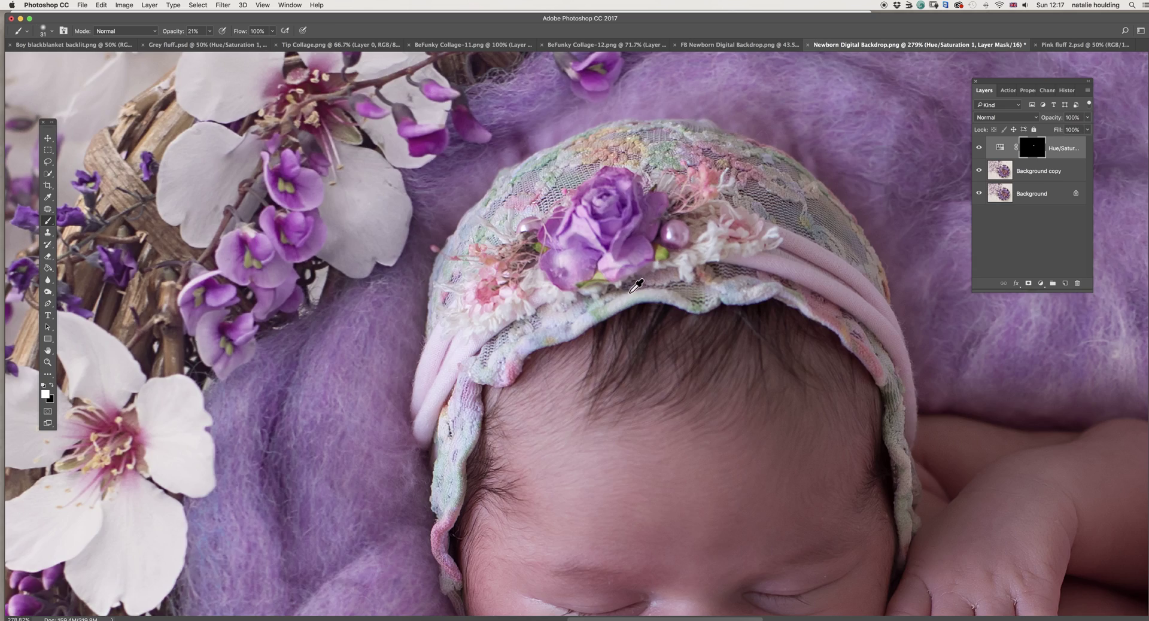
Step: Merge the masked Hue/Saturation adjustment layer down into the Background copy layer
key("super+0")
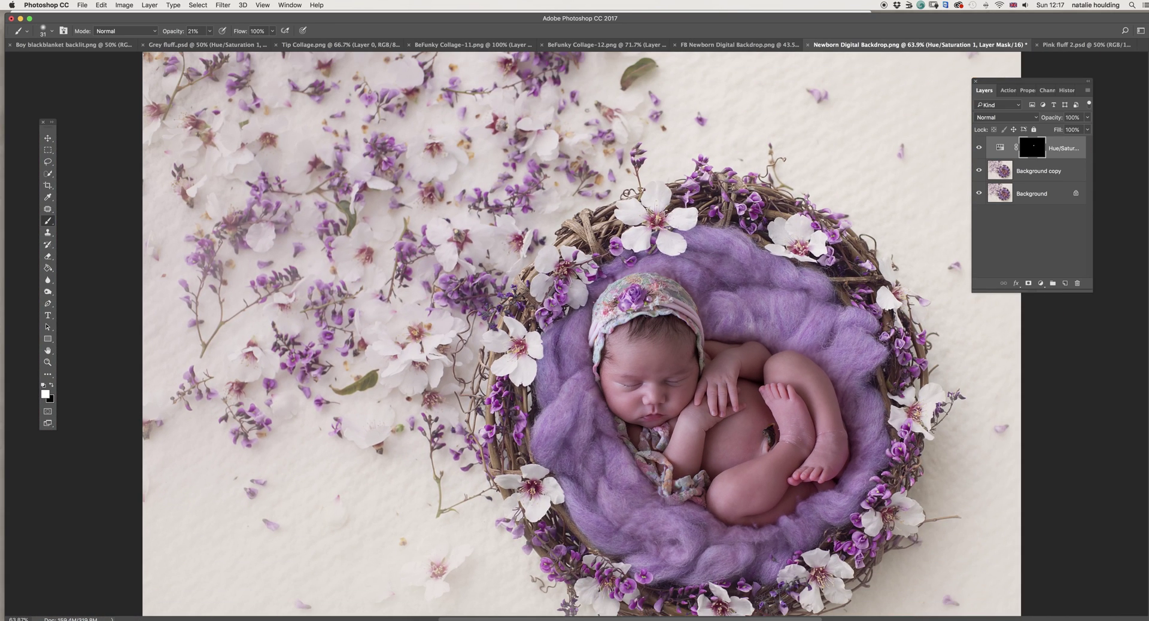
scroll(664, 351, "down", 3)
scroll(649, 342, "up", 5)
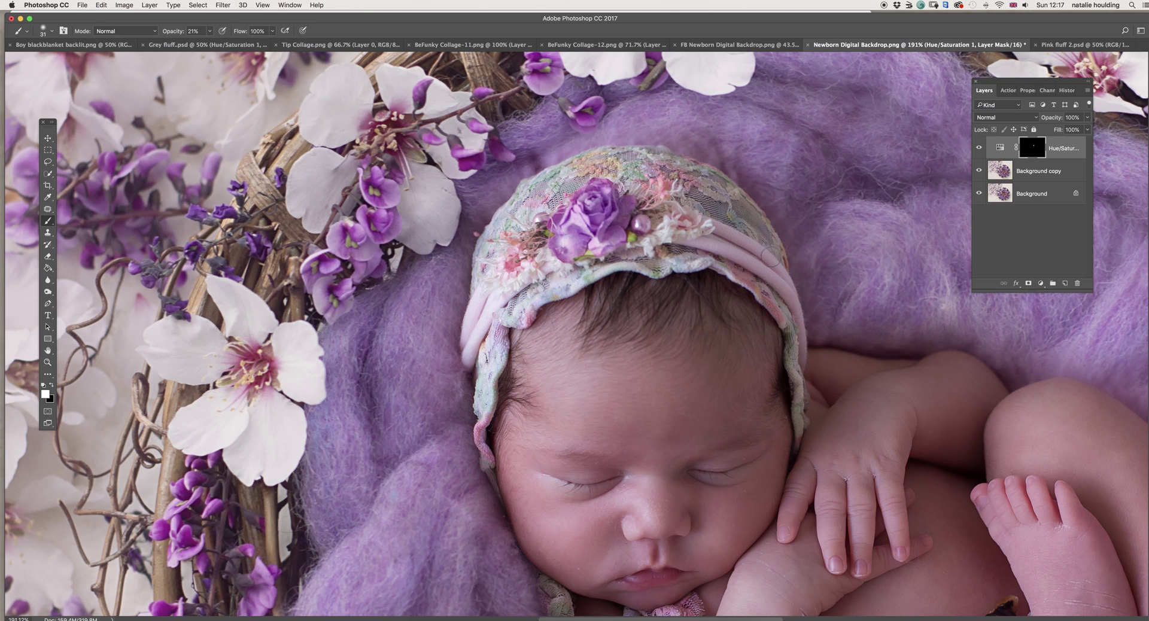
left_click(1007, 90)
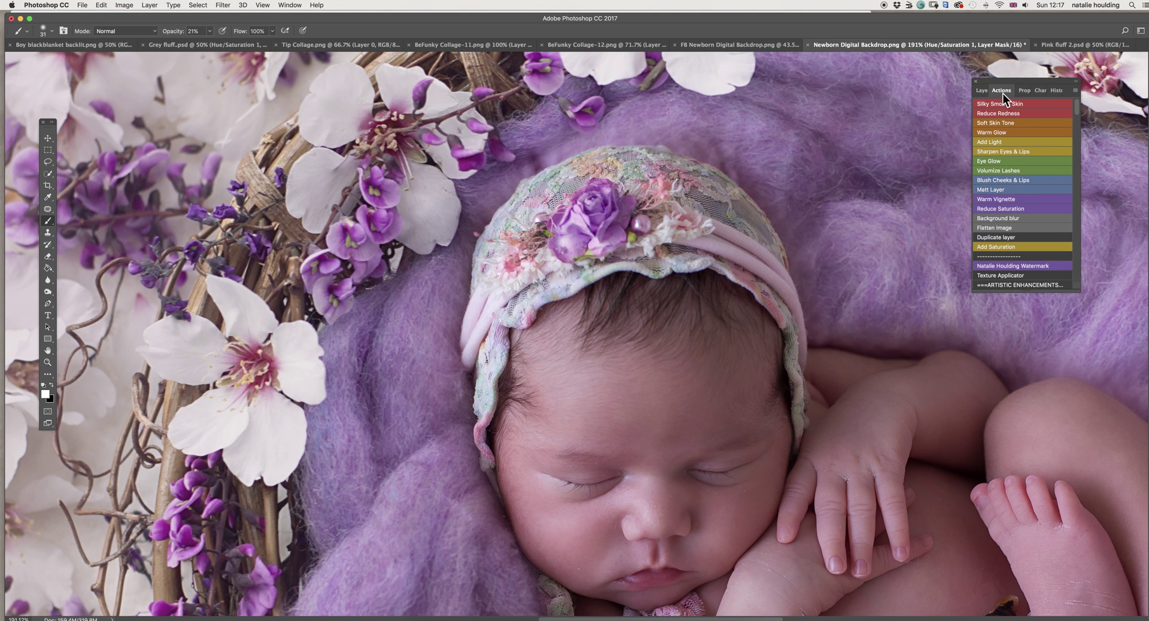
left_click(981, 91)
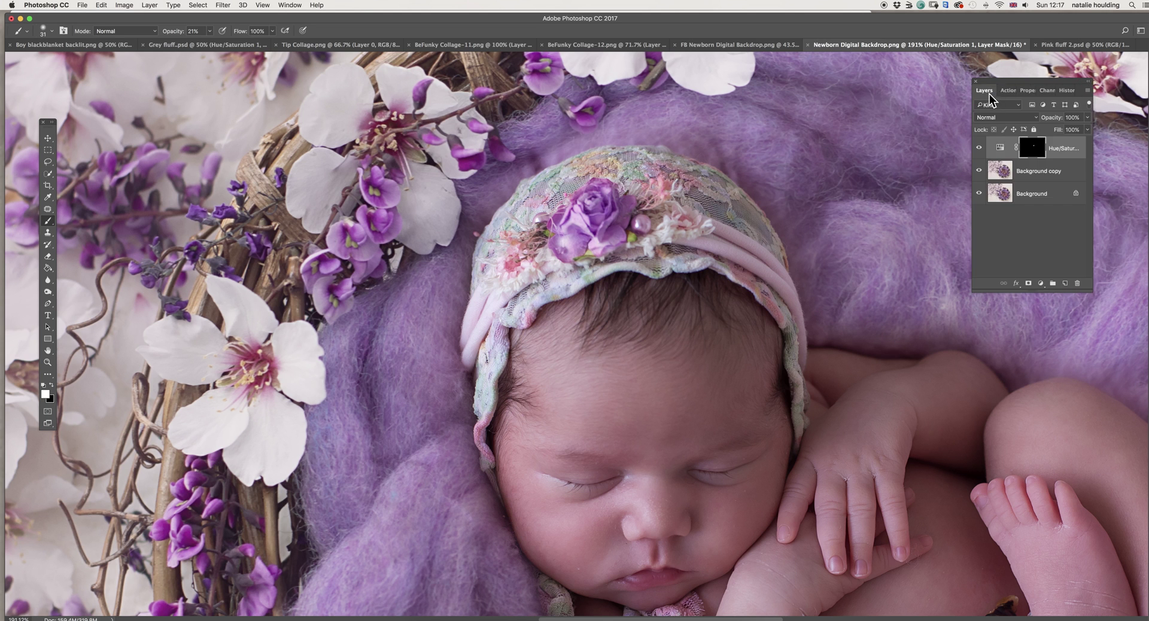
right_click(1074, 151)
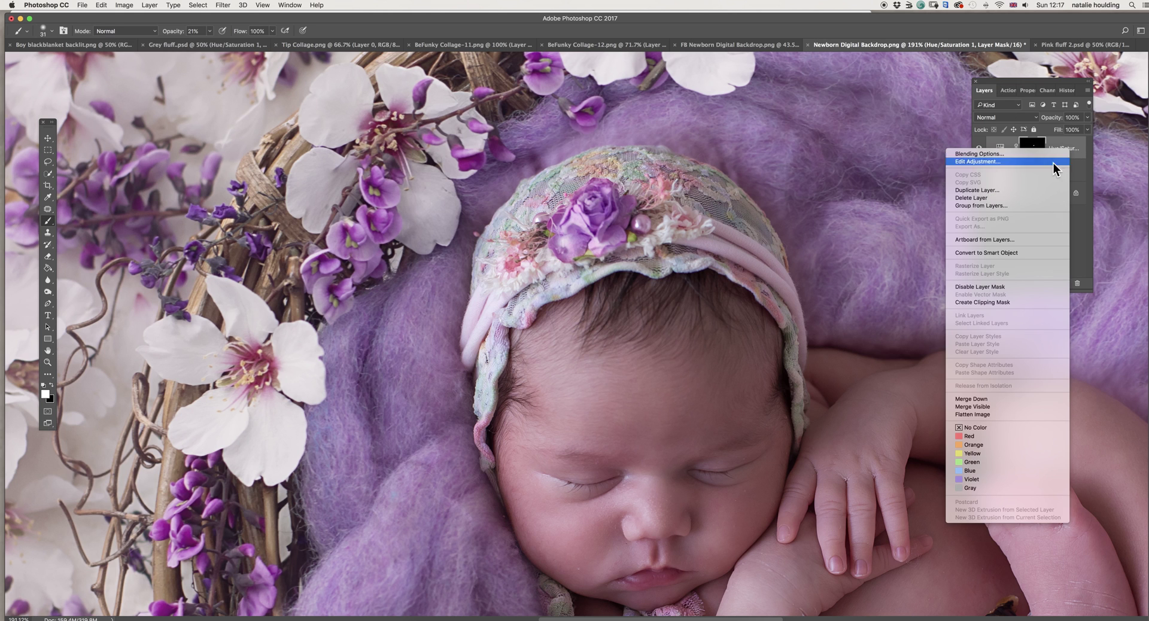
left_click(992, 399)
Step: Toggle the merged Background copy layer's visibility to compare the recoloured rose with the original
left_click(979, 150)
left_click(978, 150)
left_click(979, 149)
left_click(978, 149)
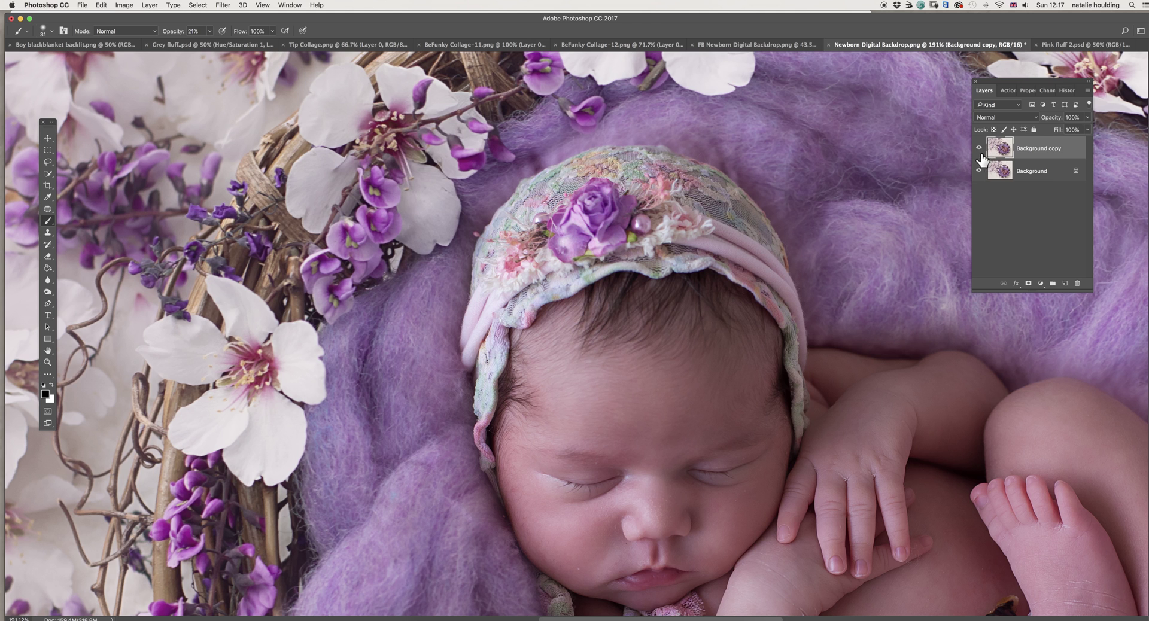
left_click(47, 162)
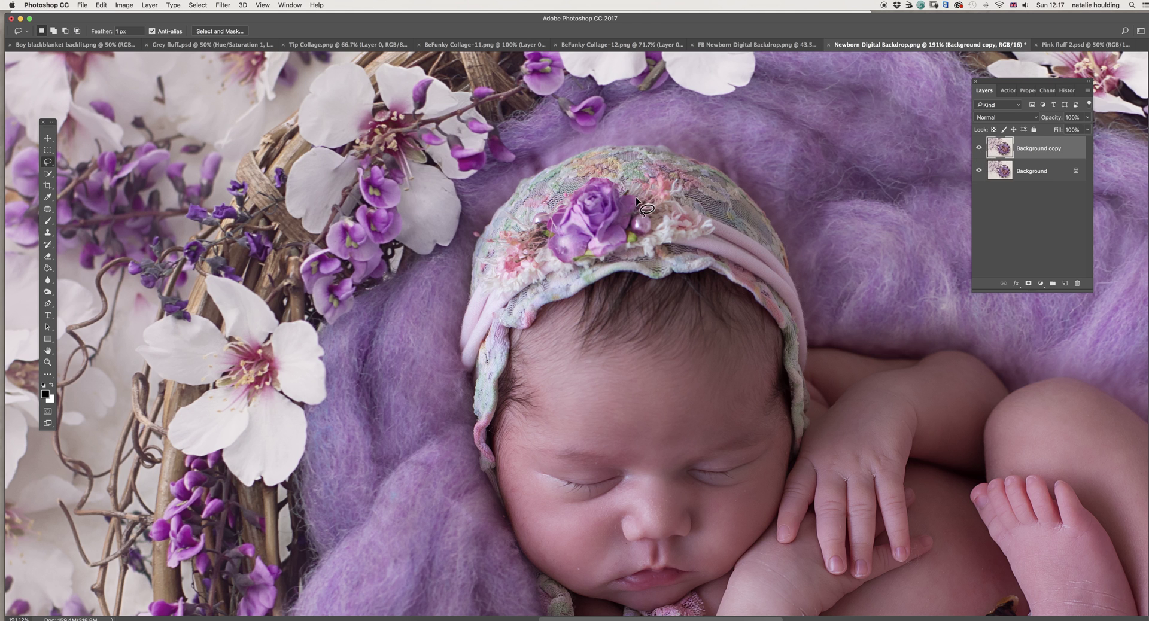
mouse_move(575, 197)
left_mouse_down()
mouse_move(536, 227)
mouse_move(551, 269)
mouse_move(569, 274)
mouse_move(621, 255)
mouse_move(643, 228)
mouse_move(646, 179)
left_mouse_up()
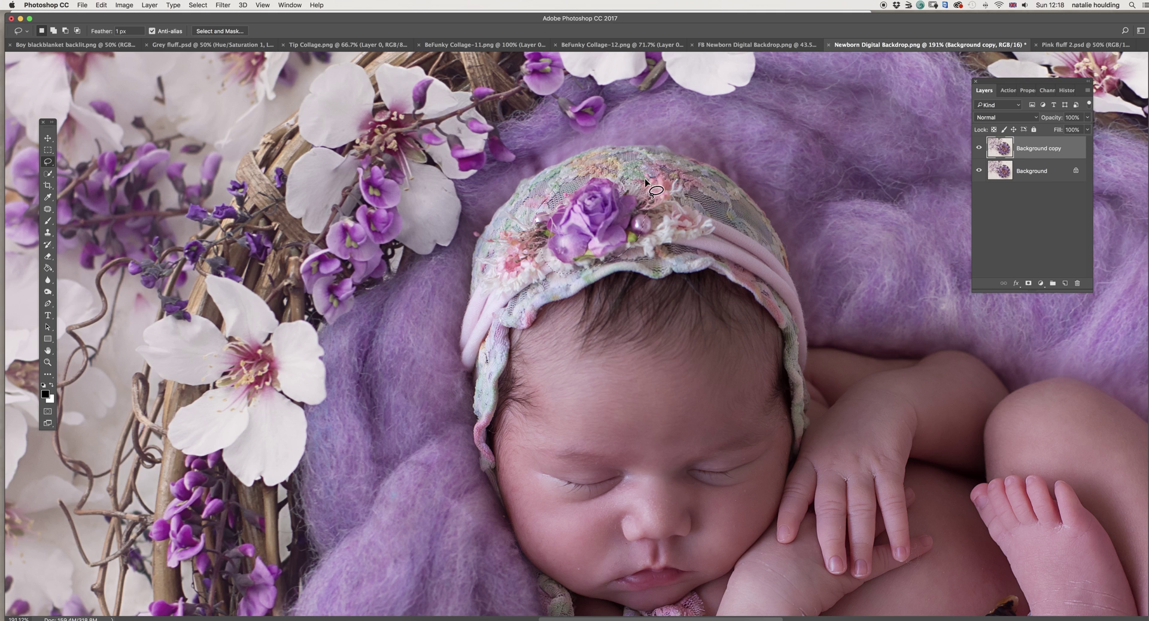
left_click(48, 138)
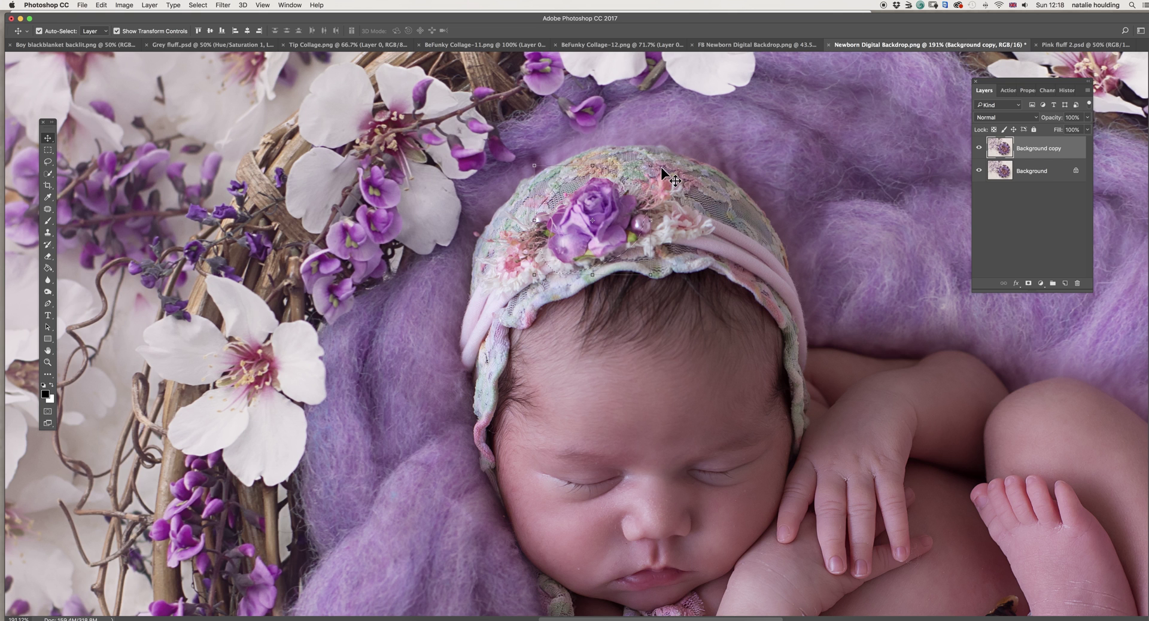
left_click_drag(651, 166, 579, 243)
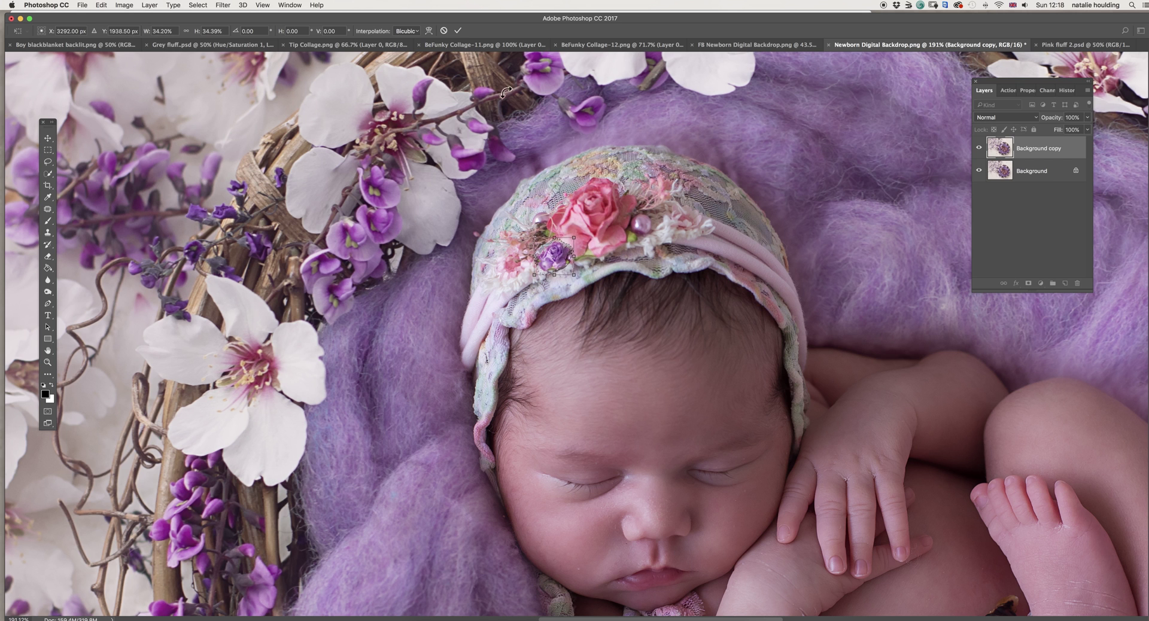
left_click(443, 30)
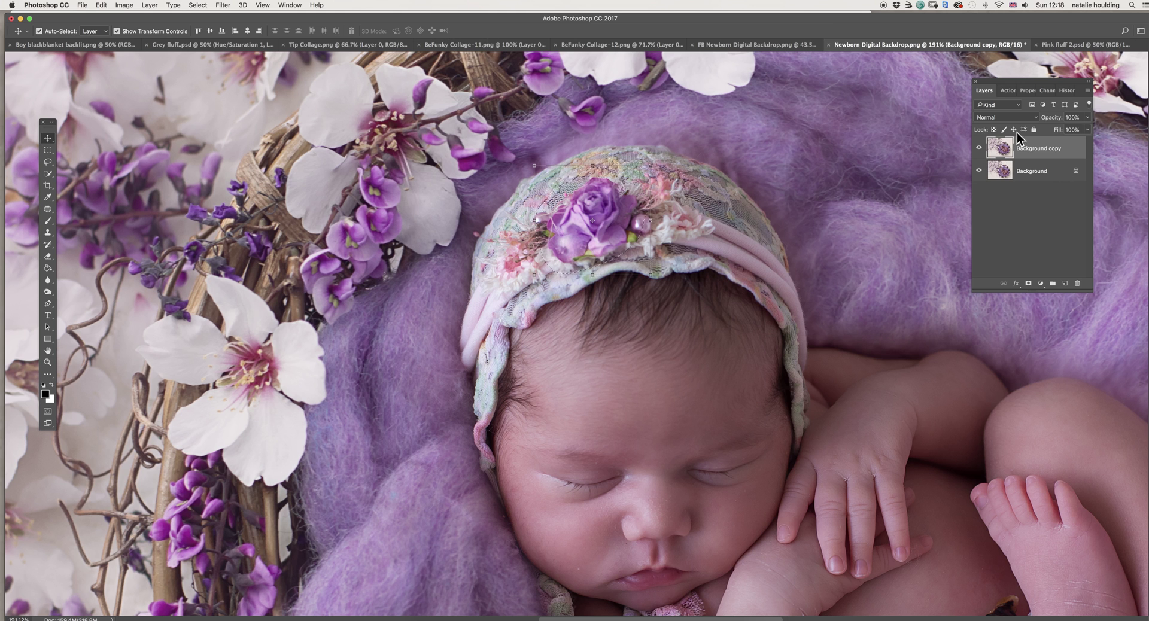
Step: Flatten the image and duplicate the flattened background so both layers contain the purple rose
left_click(1062, 207)
left_click(978, 148)
left_click(978, 149)
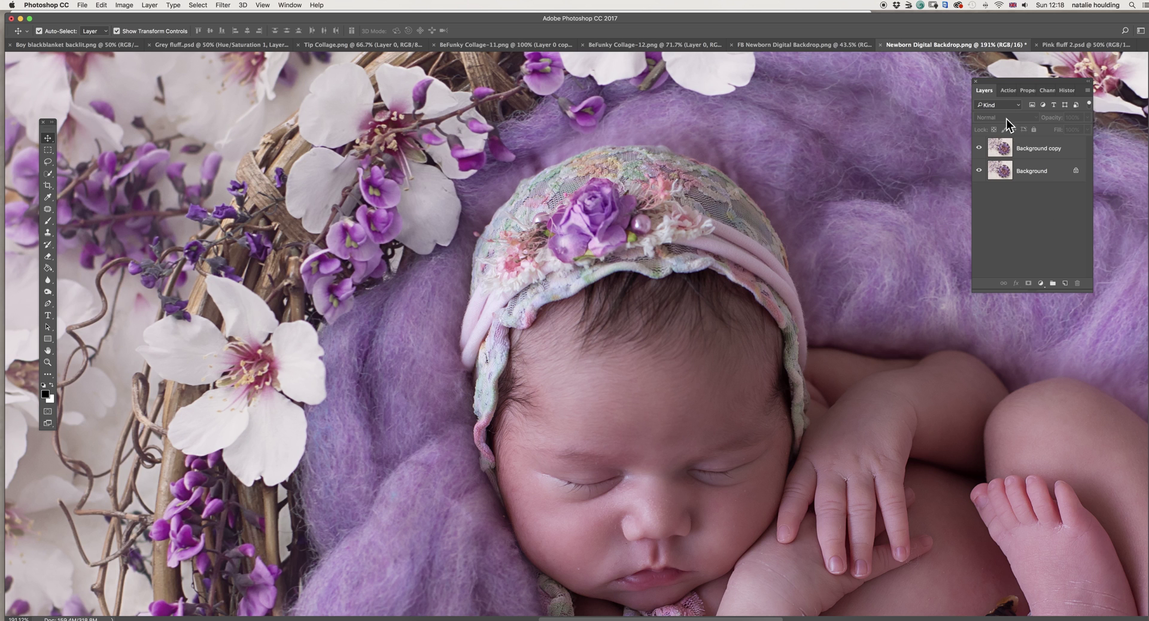
left_click(1007, 90)
left_click(990, 236)
left_click(981, 91)
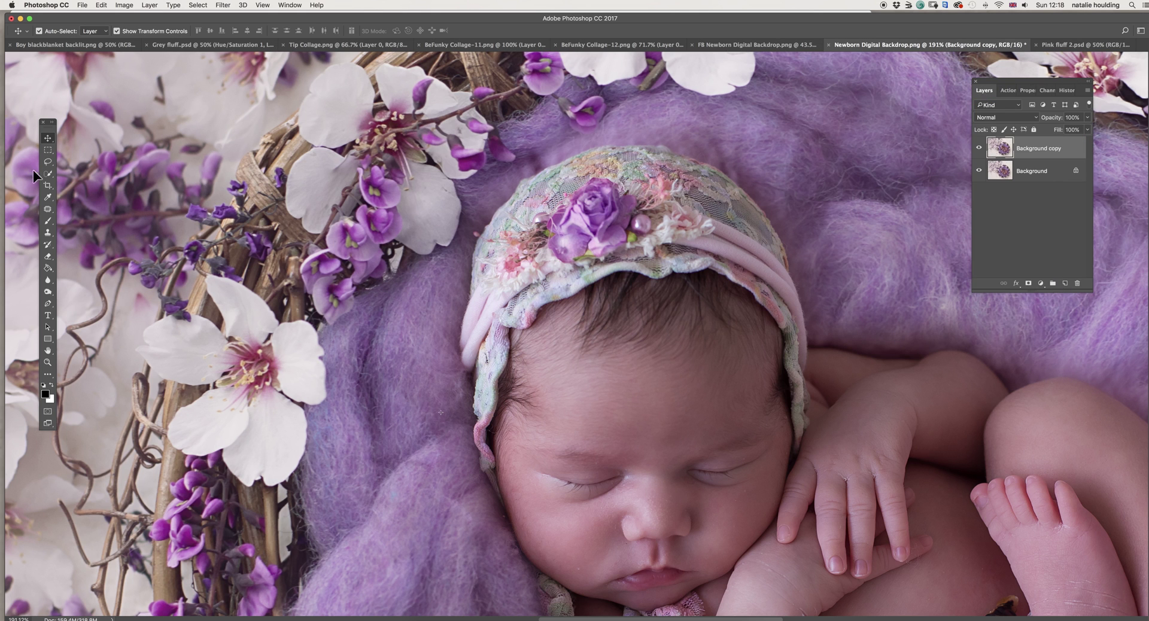
Step: Lasso the purple rose on the Background copy layer, scale it down and place it over the bonnet's pink flower beside the central rose
left_click(48, 161)
mouse_move(609, 170)
left_mouse_down()
mouse_move(547, 212)
mouse_move(607, 281)
mouse_move(649, 239)
mouse_move(625, 140)
left_mouse_up()
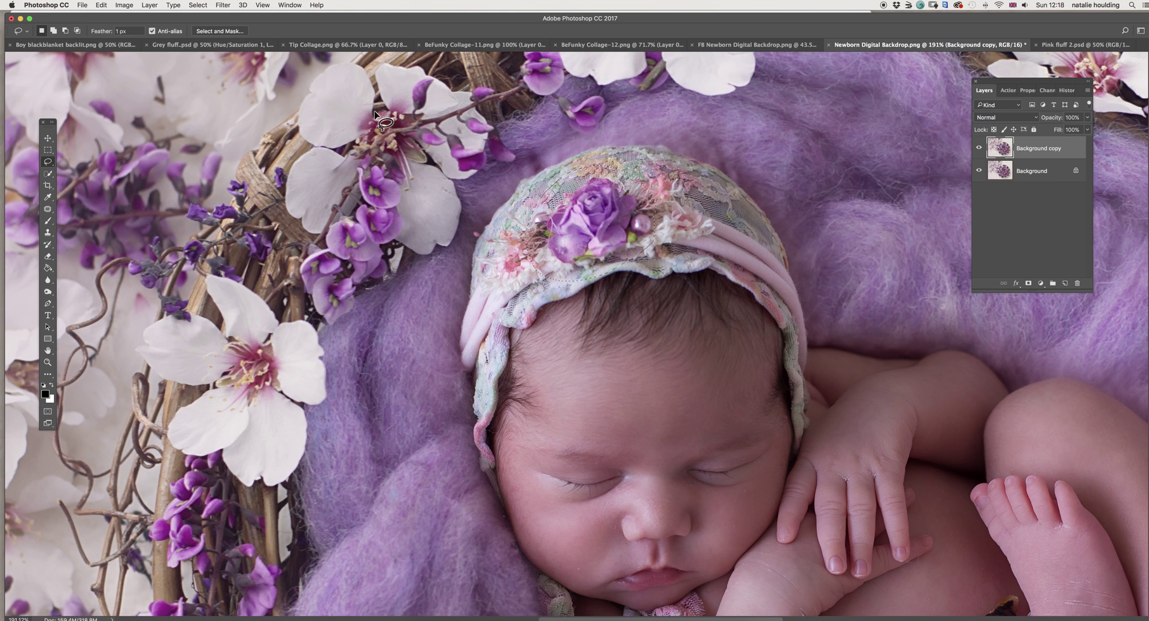
key("v")
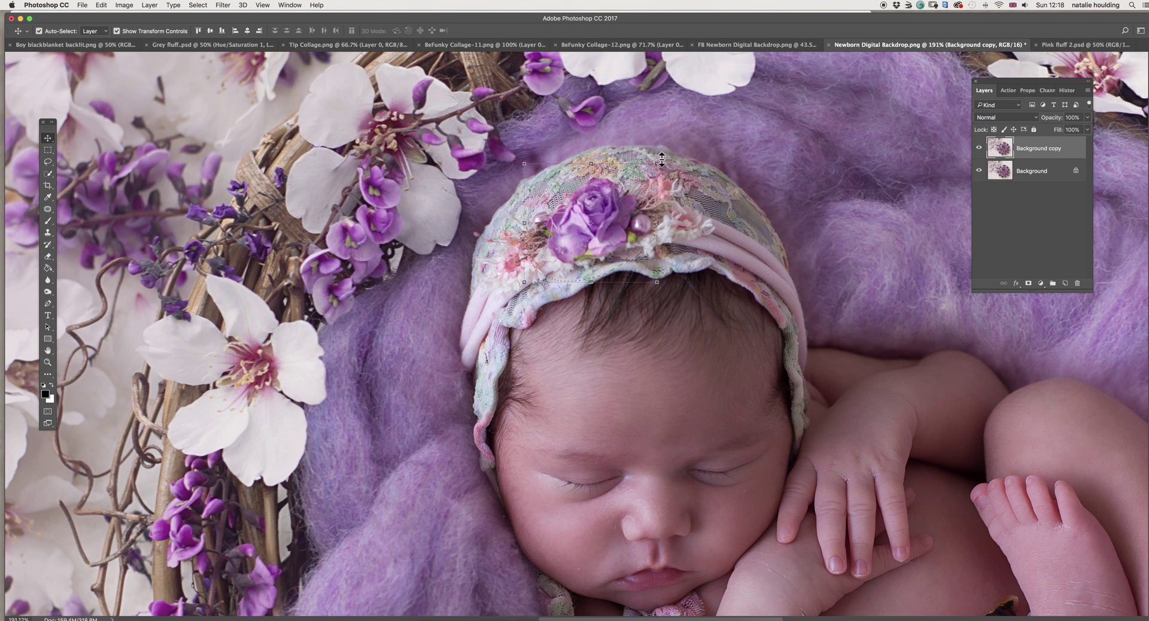
left_click_drag(659, 160, 574, 217)
left_click_drag(550, 251, 548, 257)
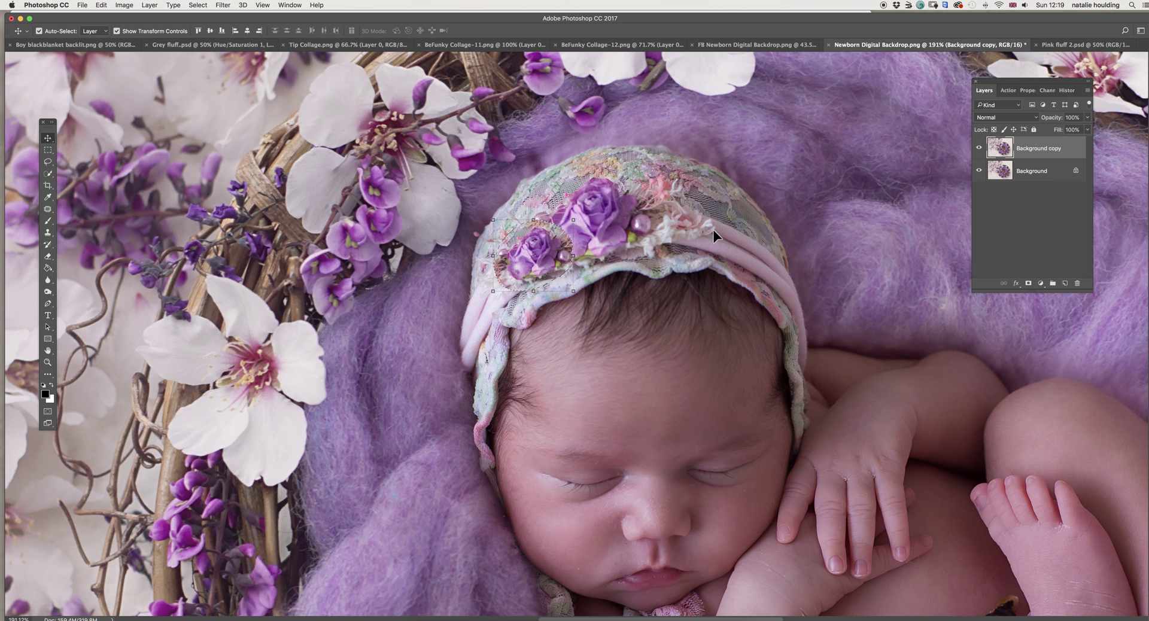
Step: Add a layer mask to the small rose's layer and paint black around the rose with the brush at 100% opacity
left_click(1028, 283)
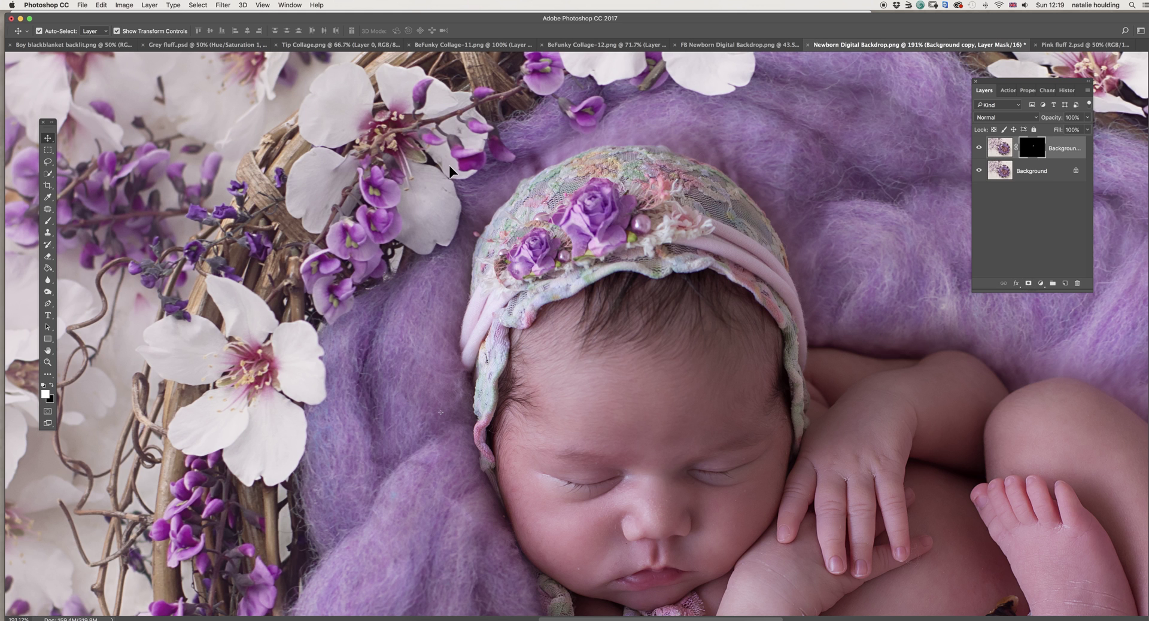
left_click(48, 221)
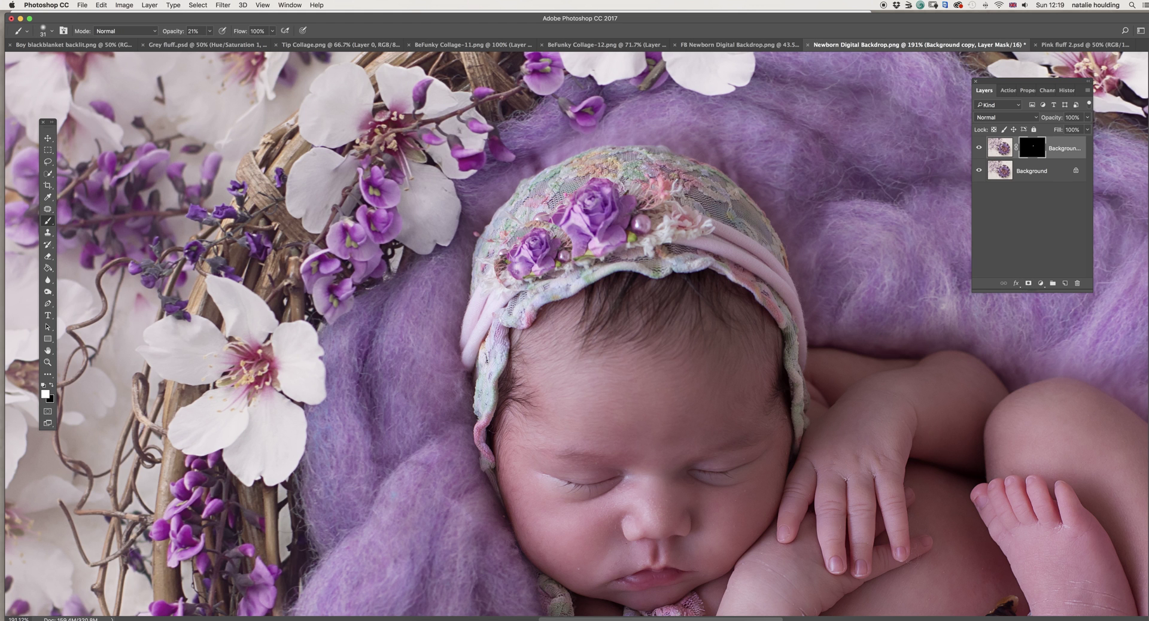
left_click(210, 31)
left_click_drag(211, 42, 295, 42)
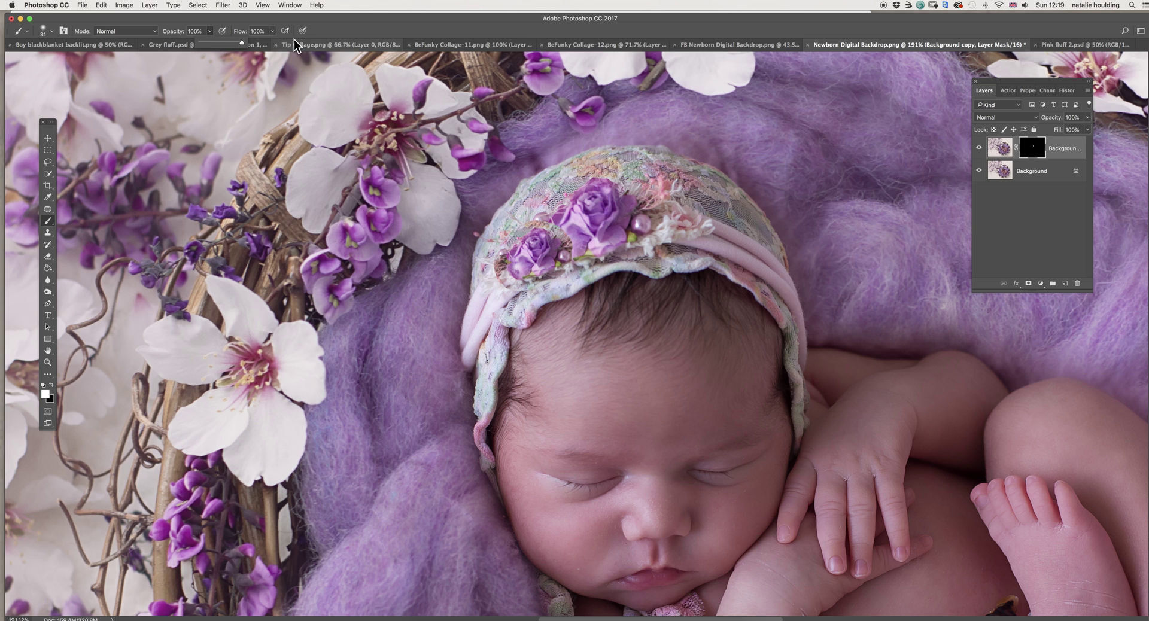
left_click(534, 220)
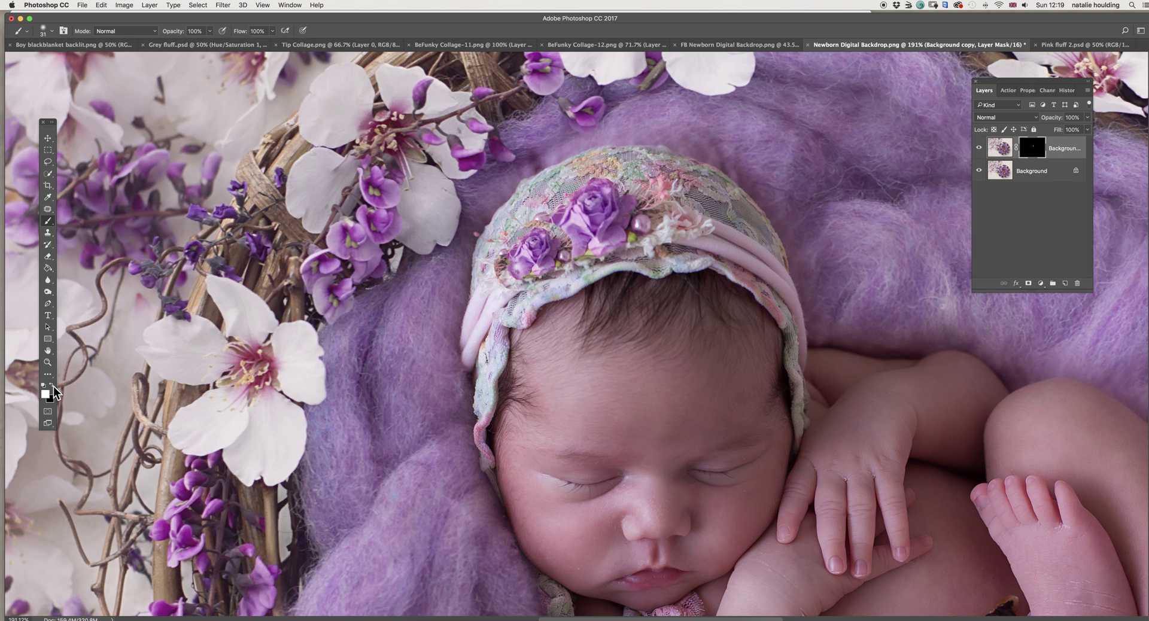
left_click(53, 386)
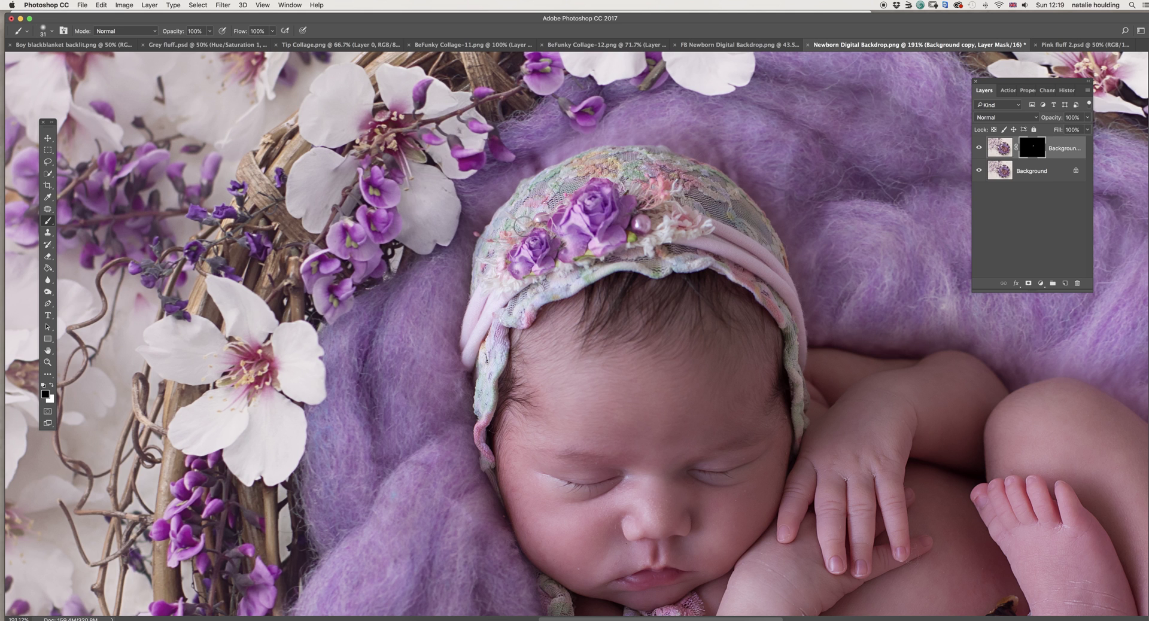
Step: Refine the mask along the small rose's outer edge with a 23 px soft black brush
right_click(648, 191)
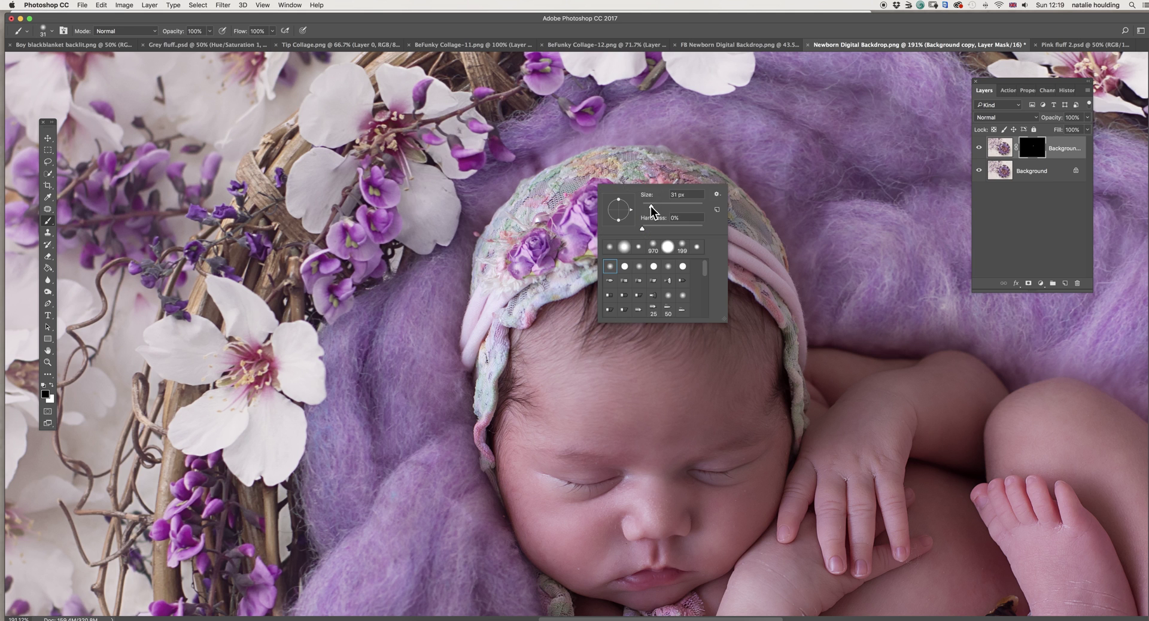
left_click_drag(651, 206, 649, 206)
scroll(510, 273, "up", 2)
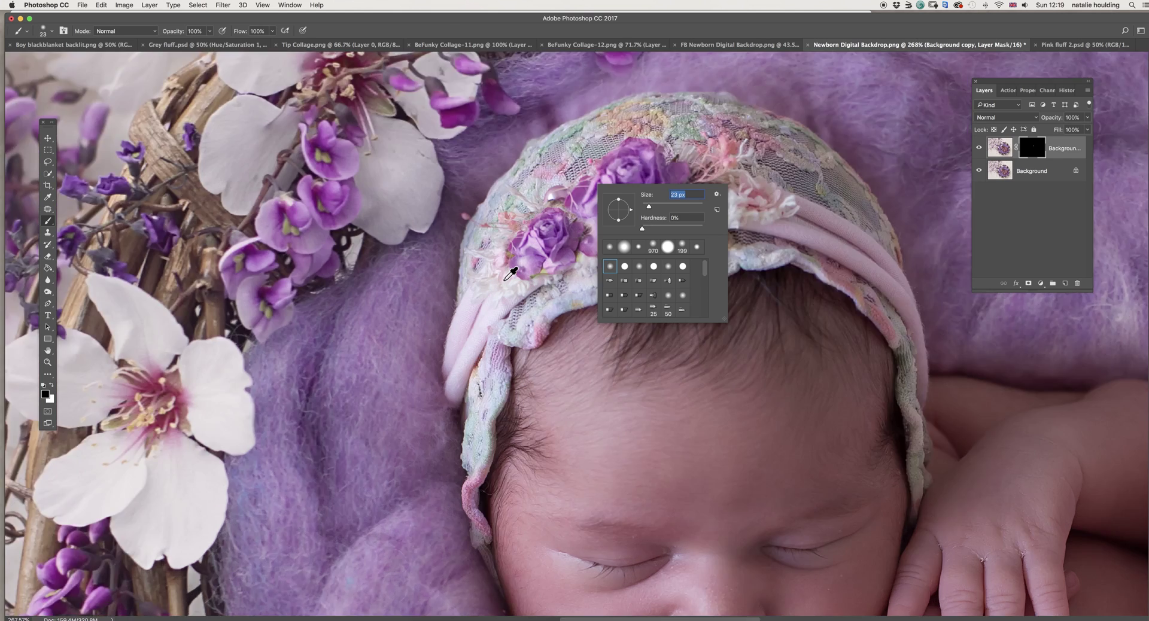
scroll(504, 280, "up", 5)
left_click(497, 216)
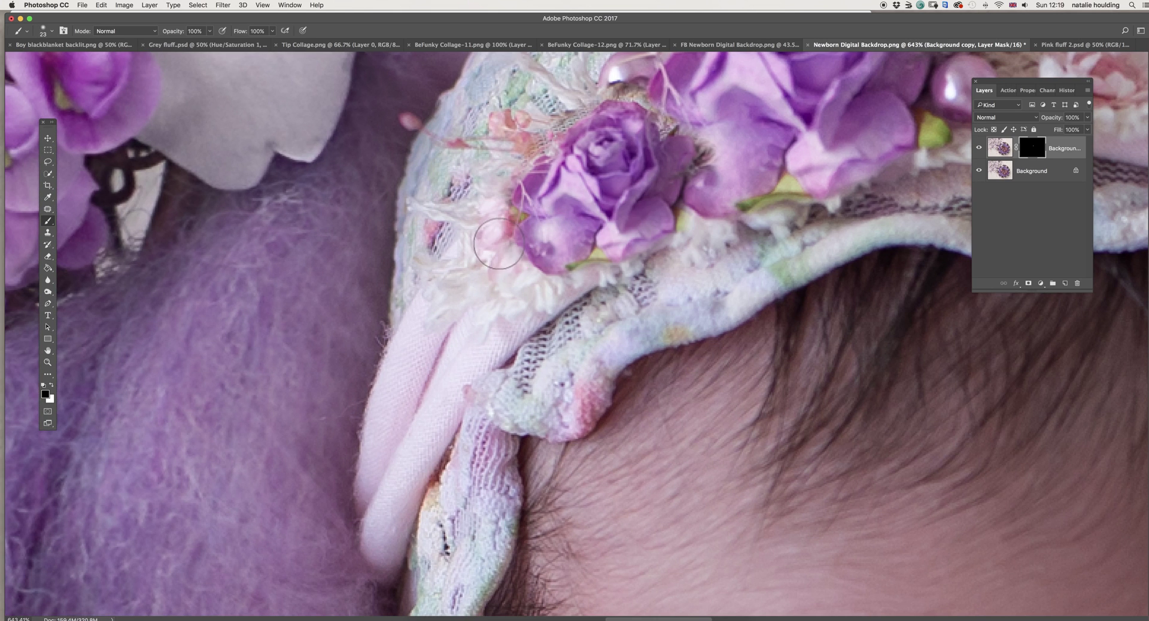
Step: Mask out the leftover area between the two purple roses with a smaller soft black brush
scroll(724, 162, "down", 1)
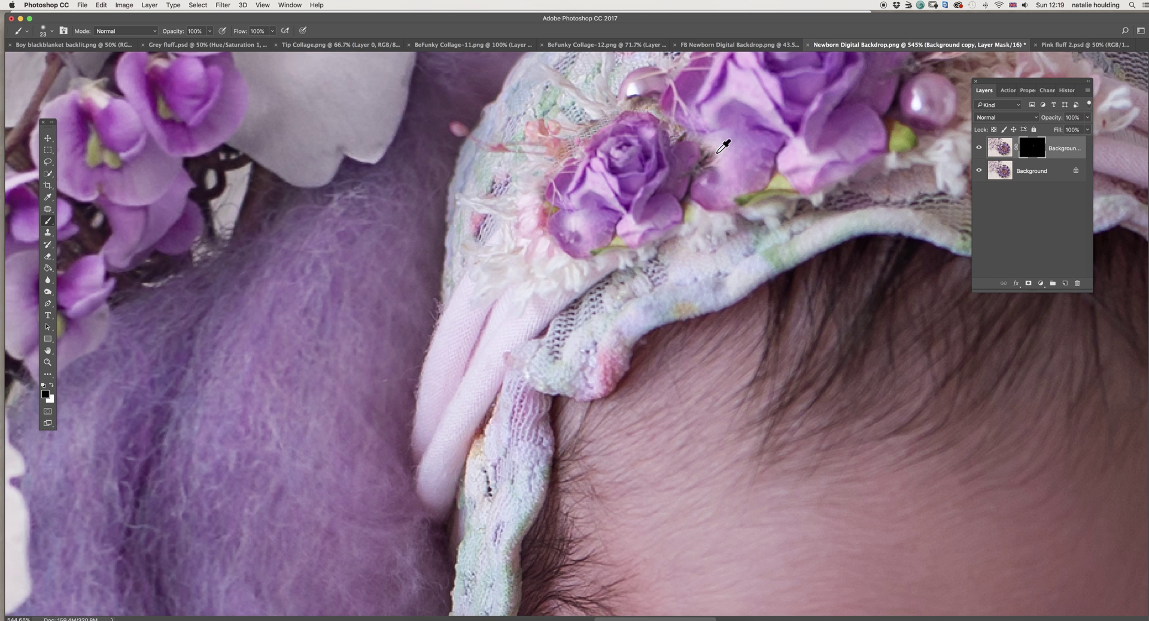
right_click(757, 150)
left_click(804, 168)
left_click(810, 190)
mouse_move(682, 129)
left_mouse_down()
mouse_move(711, 150)
mouse_move(704, 194)
left_mouse_up()
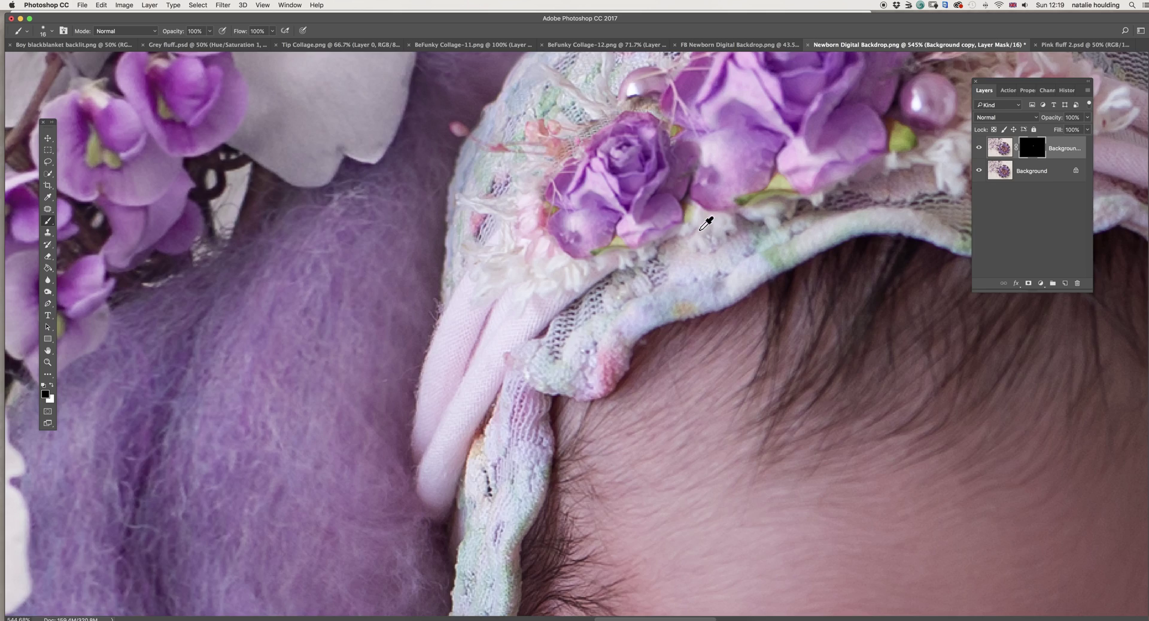
scroll(706, 223, "down", 5)
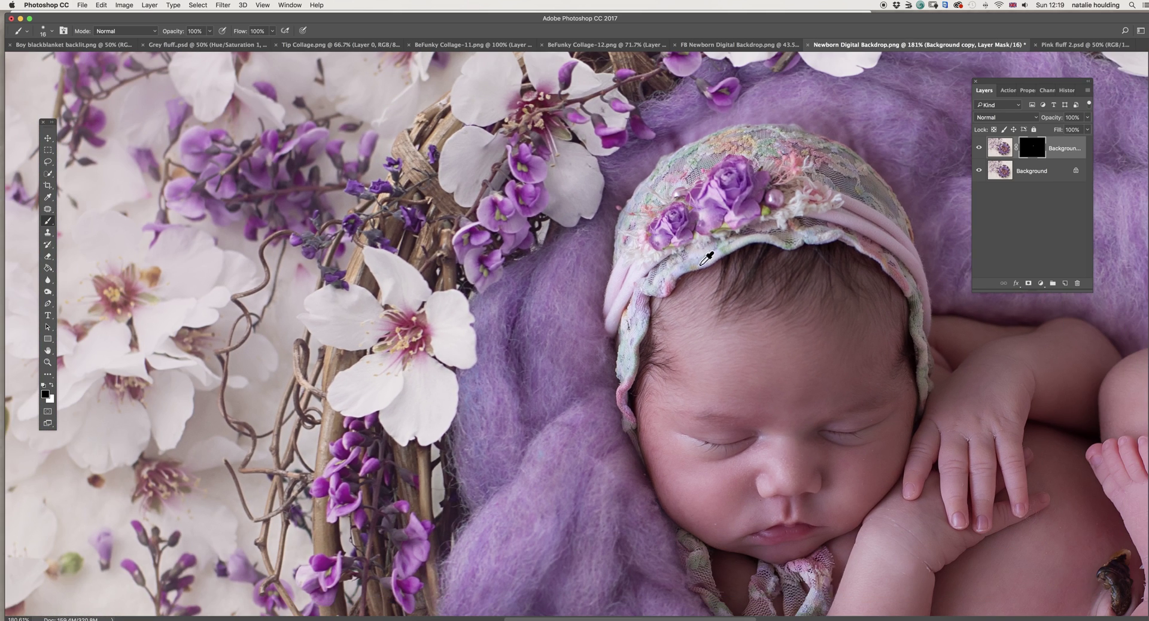
Step: Switch the foreground colour to white and examine the two purple roses up close and within the whole composite
left_click(51, 385)
scroll(688, 227, "up", 2)
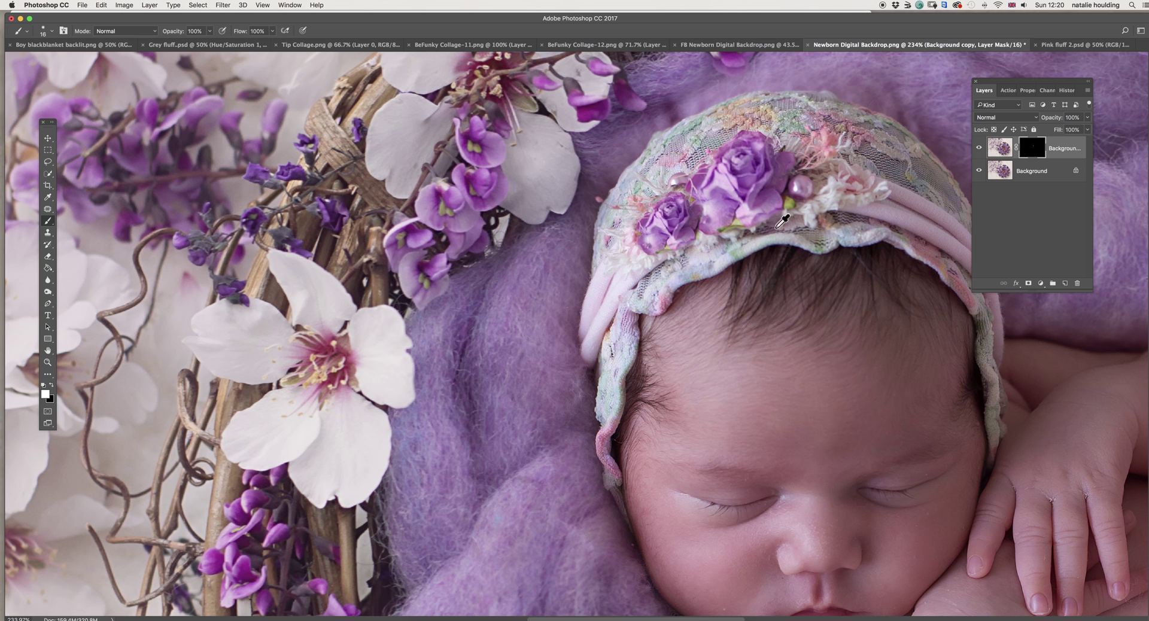
scroll(789, 289, "down", 5)
scroll(790, 289, "down", 4)
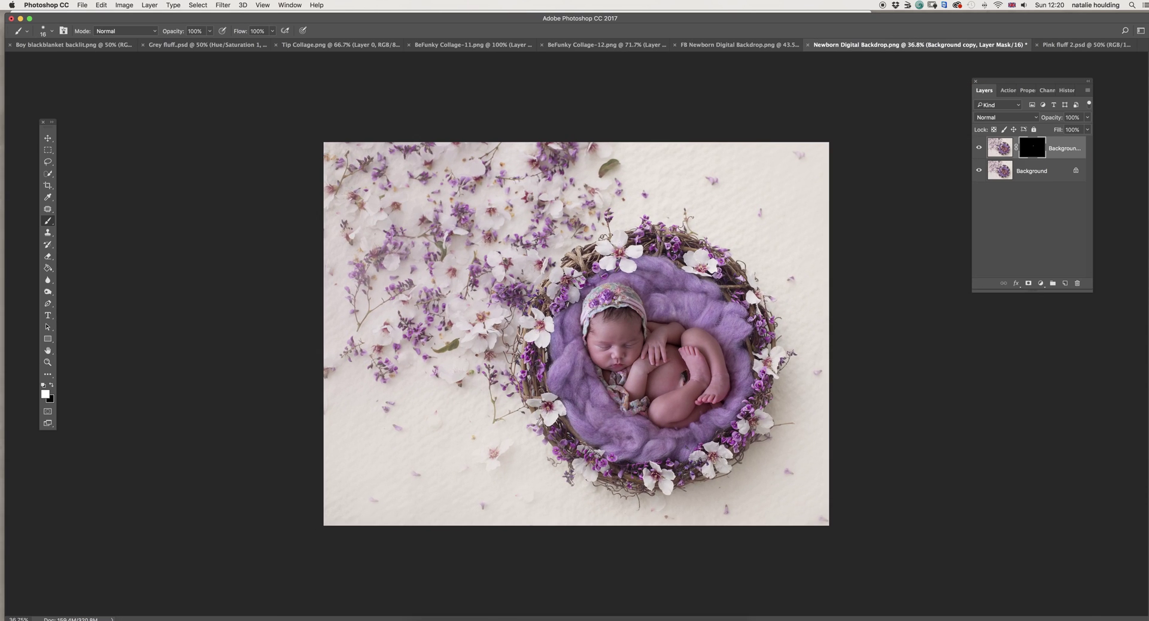
scroll(609, 310, "up", 4)
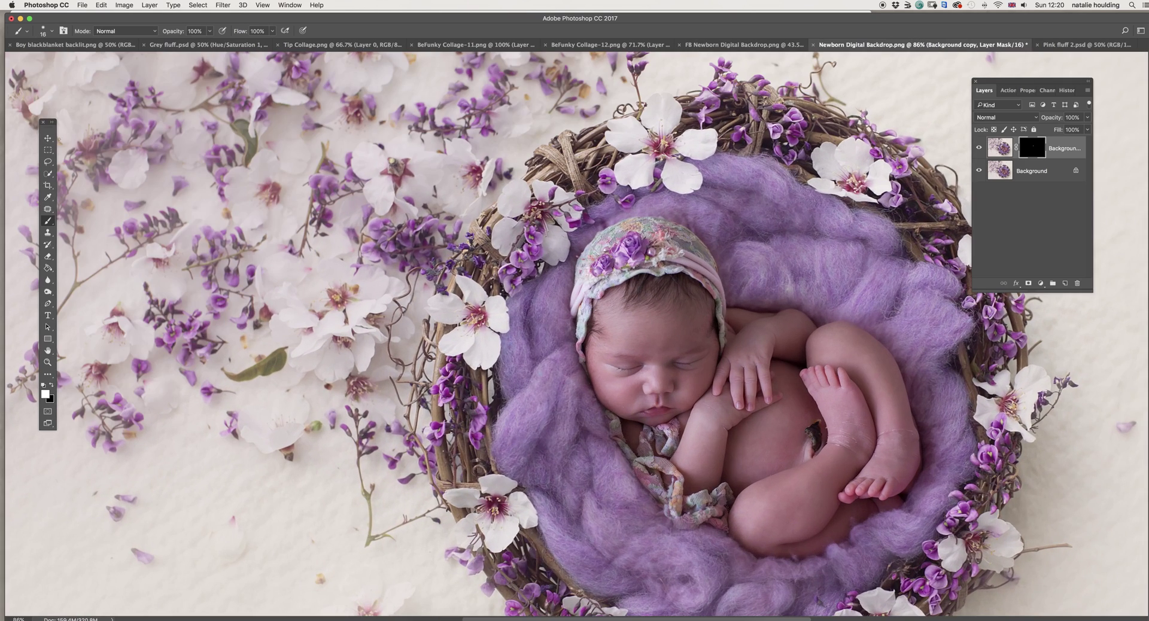
Step: Rotate the small purple rose on the Background copy layer by about -11.15° on the bonnet and commit the transform
left_click(48, 138)
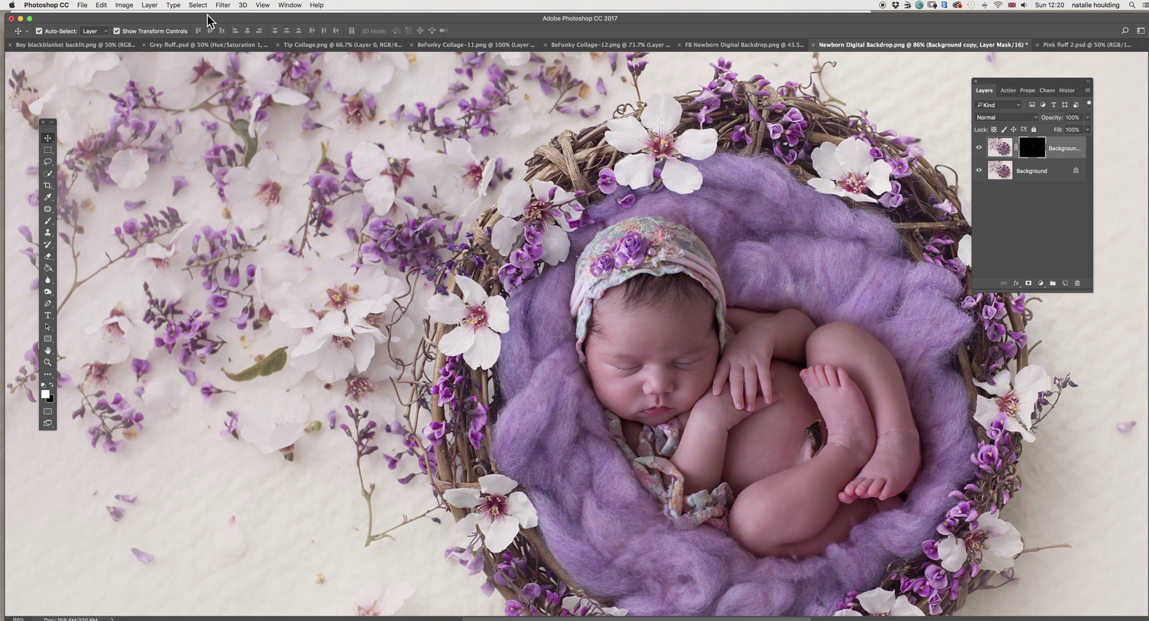
left_click(999, 147)
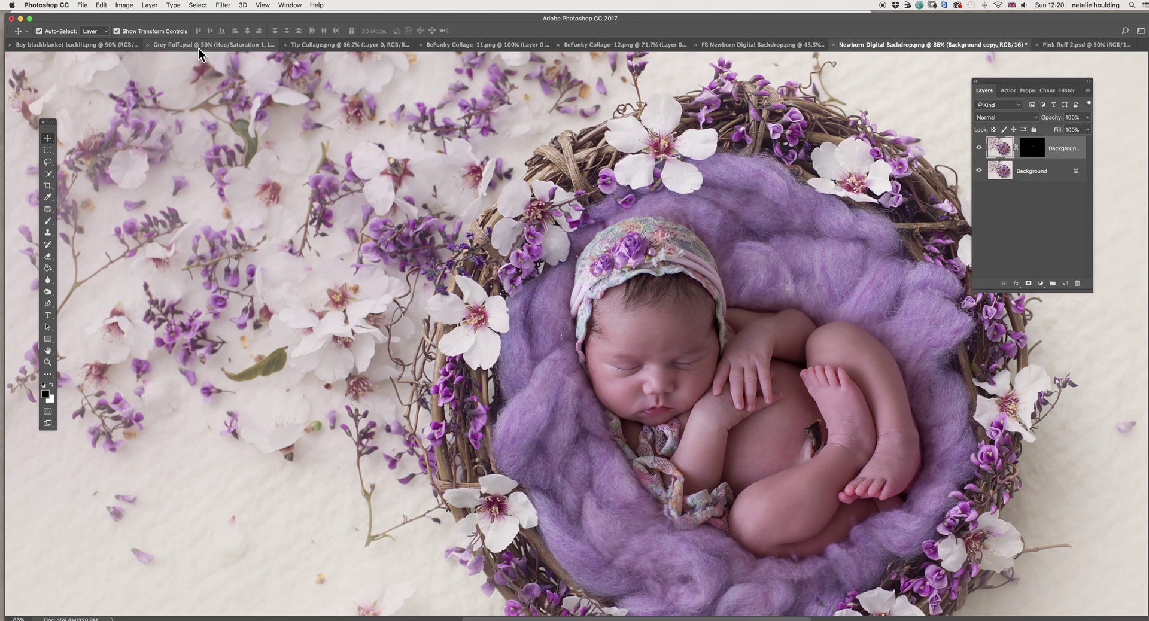
left_click(198, 6)
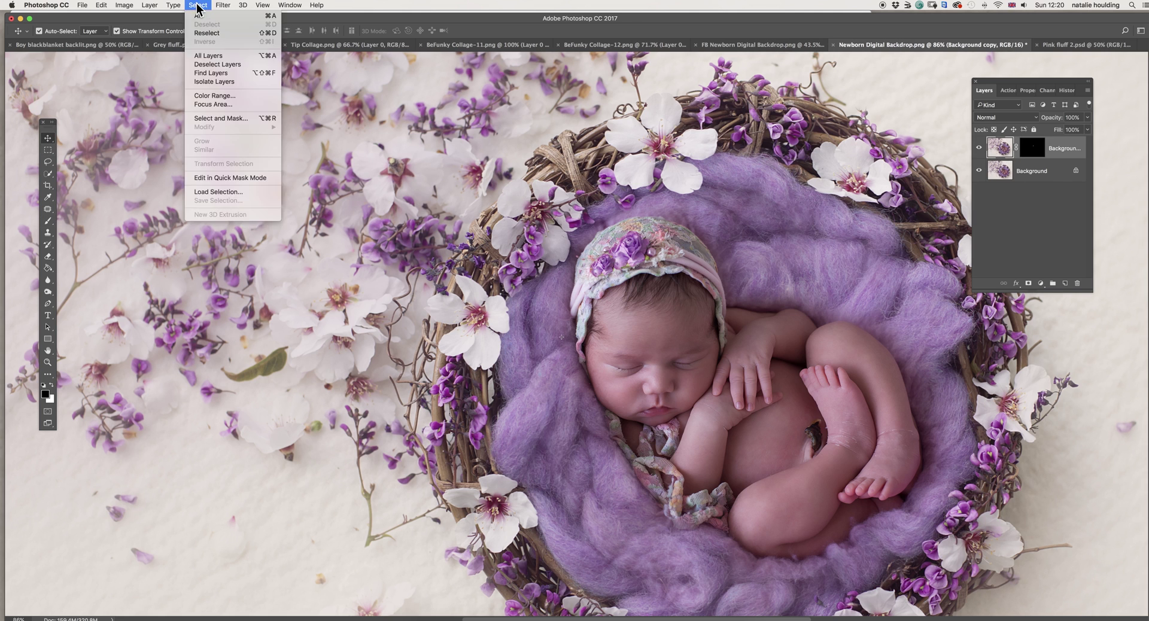
left_click(215, 34)
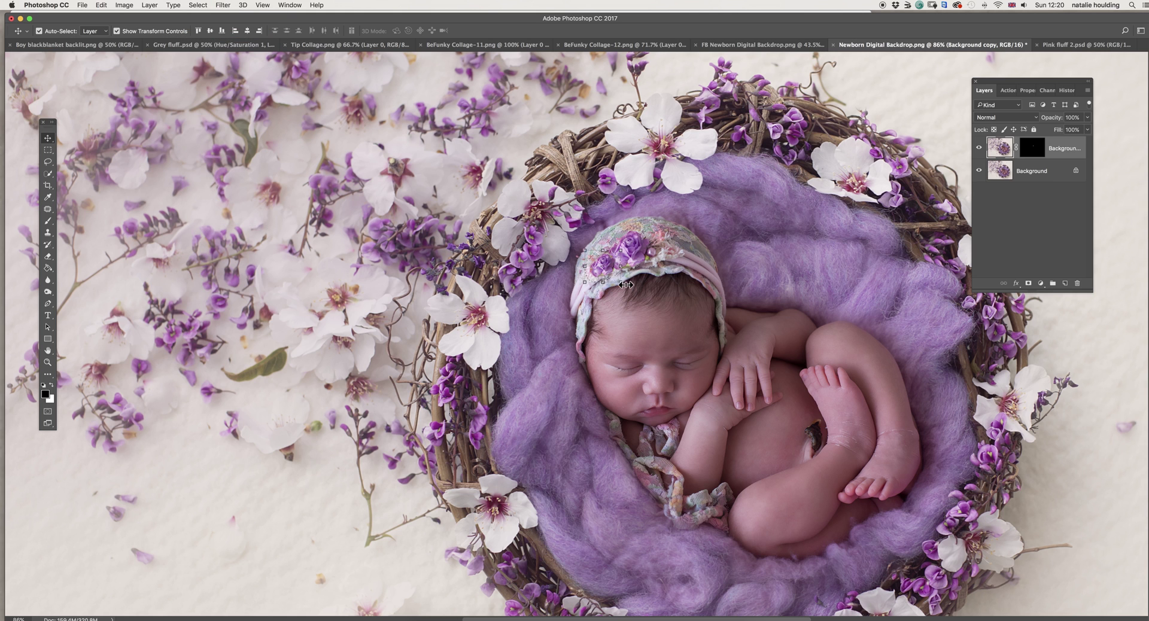
left_click_drag(631, 286, 635, 280)
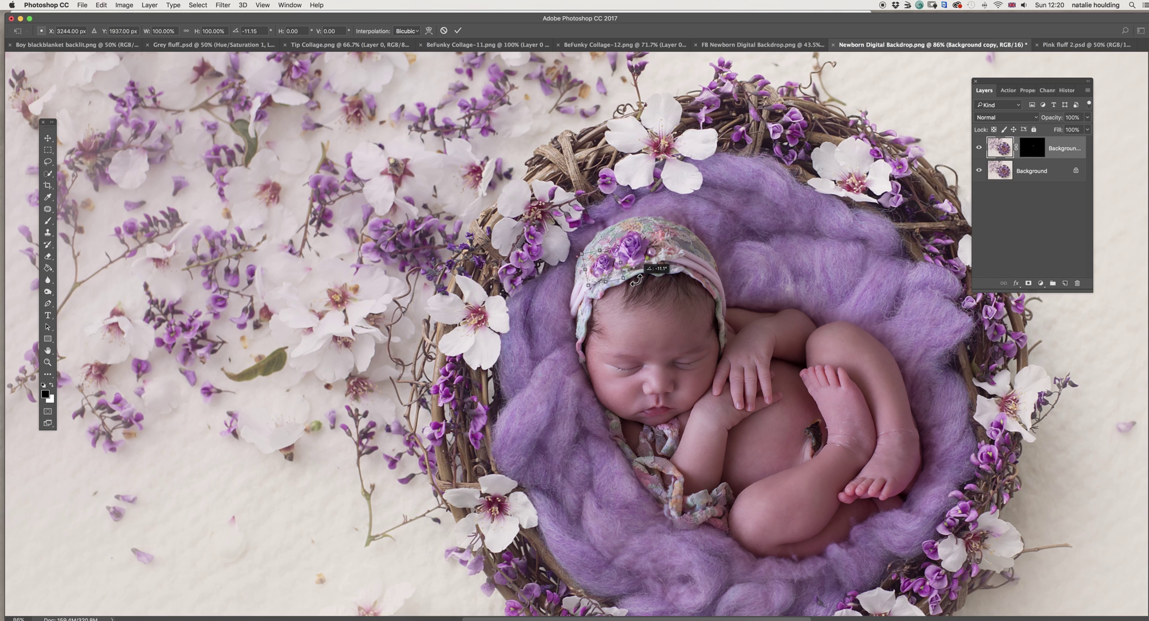
left_click(458, 30)
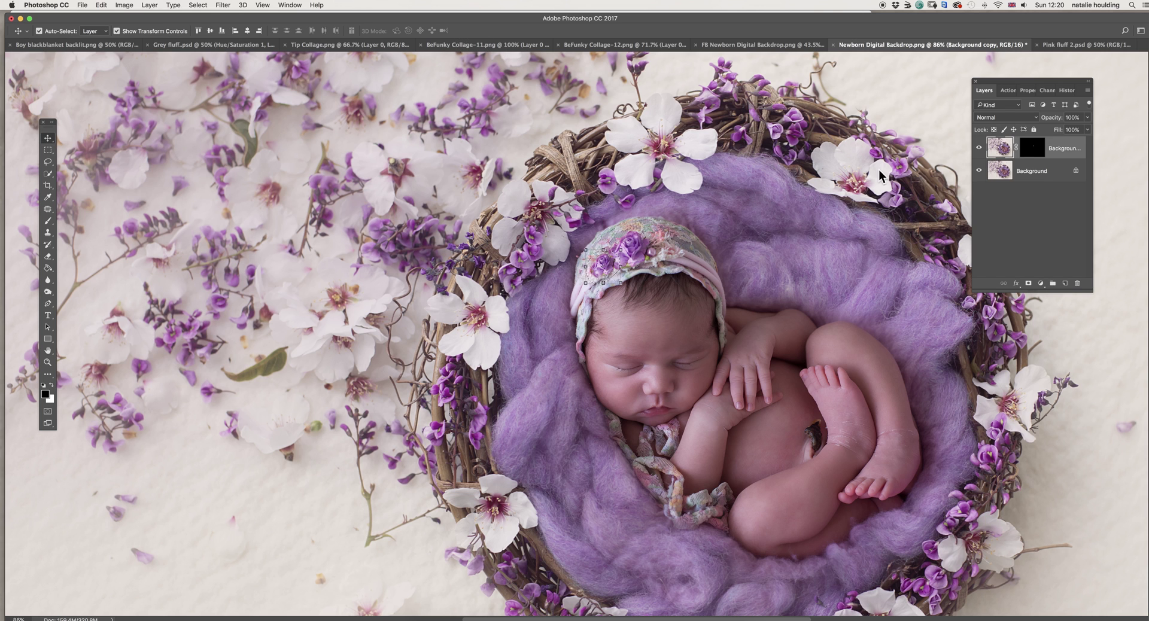
Step: Flatten the rose edits into the background, clear the selection, and check the whole composite
left_click(1046, 226)
left_click(1008, 90)
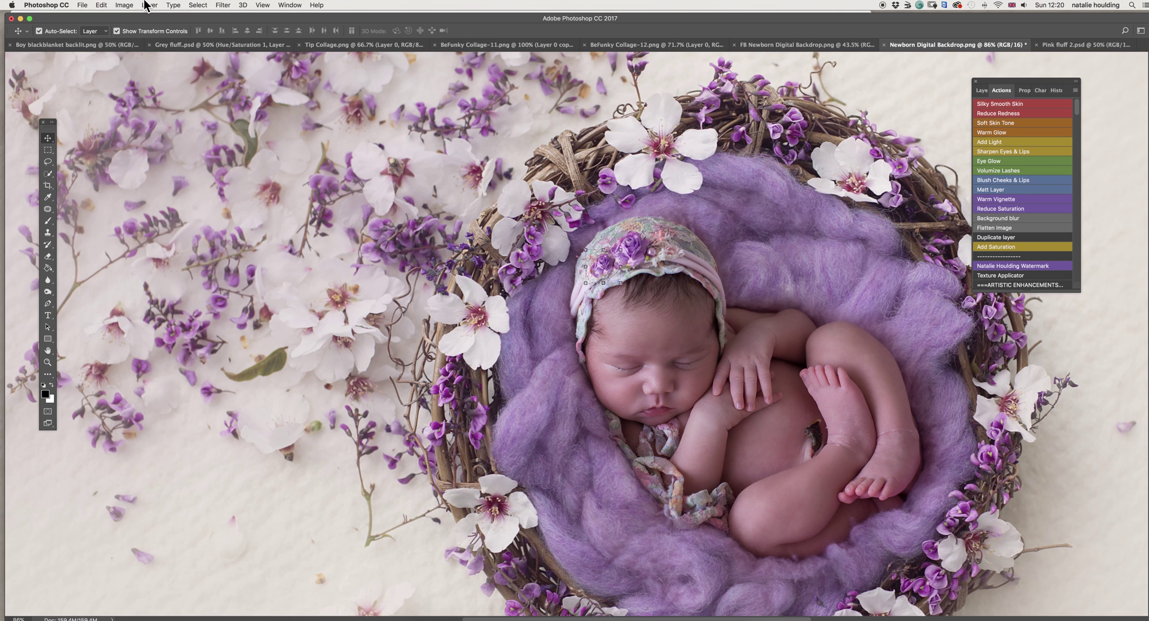
left_click(198, 5)
left_click(205, 24)
scroll(630, 286, "down", 3)
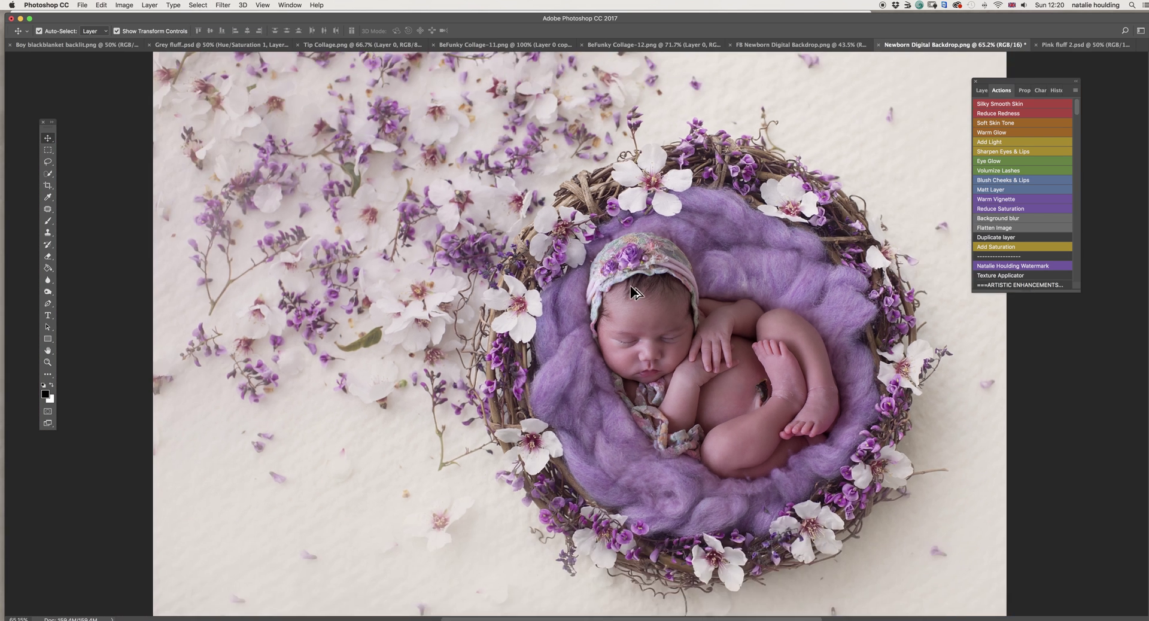
scroll(633, 293, "down", 5)
key("ctrl+0")
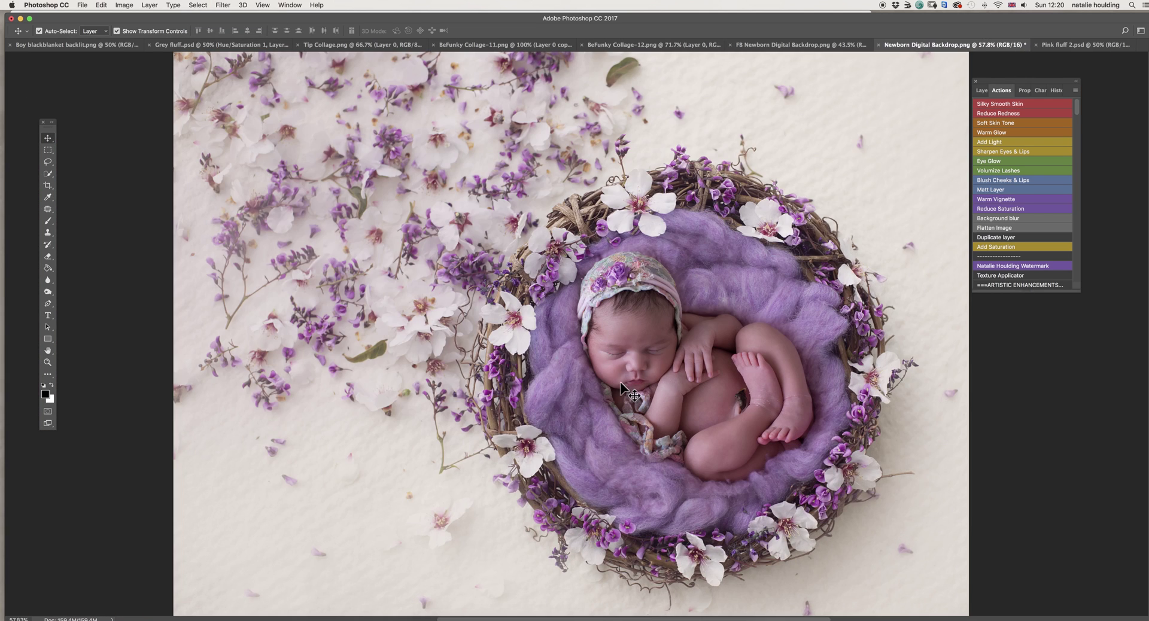
scroll(622, 386, "down", 2)
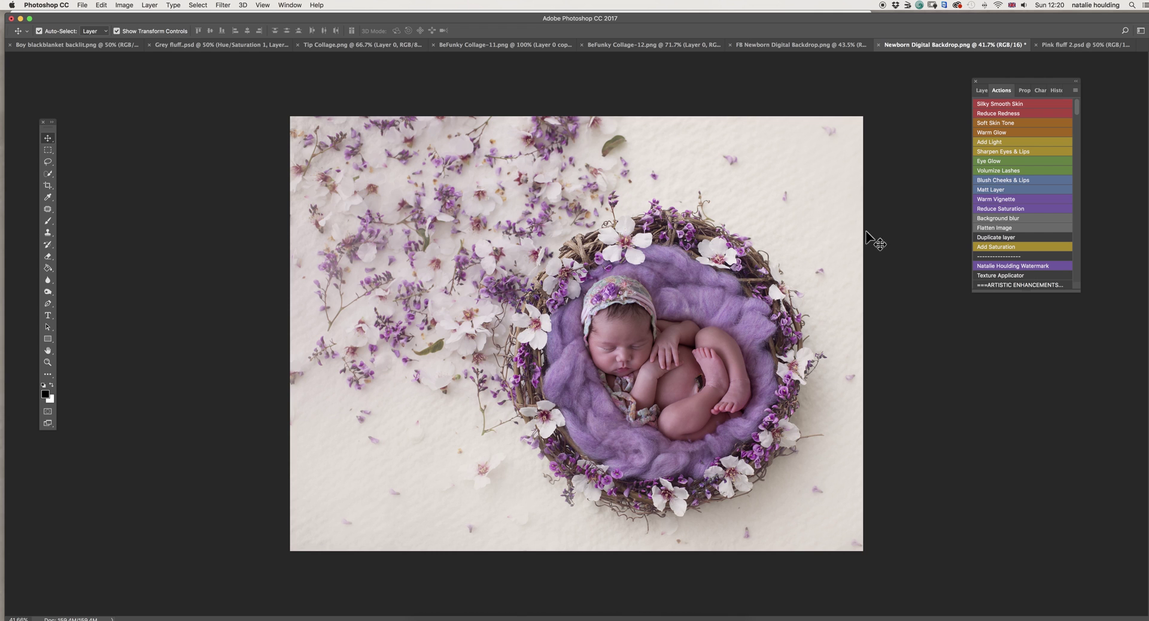
Step: Run the Matt Layer action and lower the opacity of its layer group to about 20%
left_click(995, 192)
left_click(981, 91)
left_click(1087, 117)
left_click_drag(1079, 131, 1056, 133)
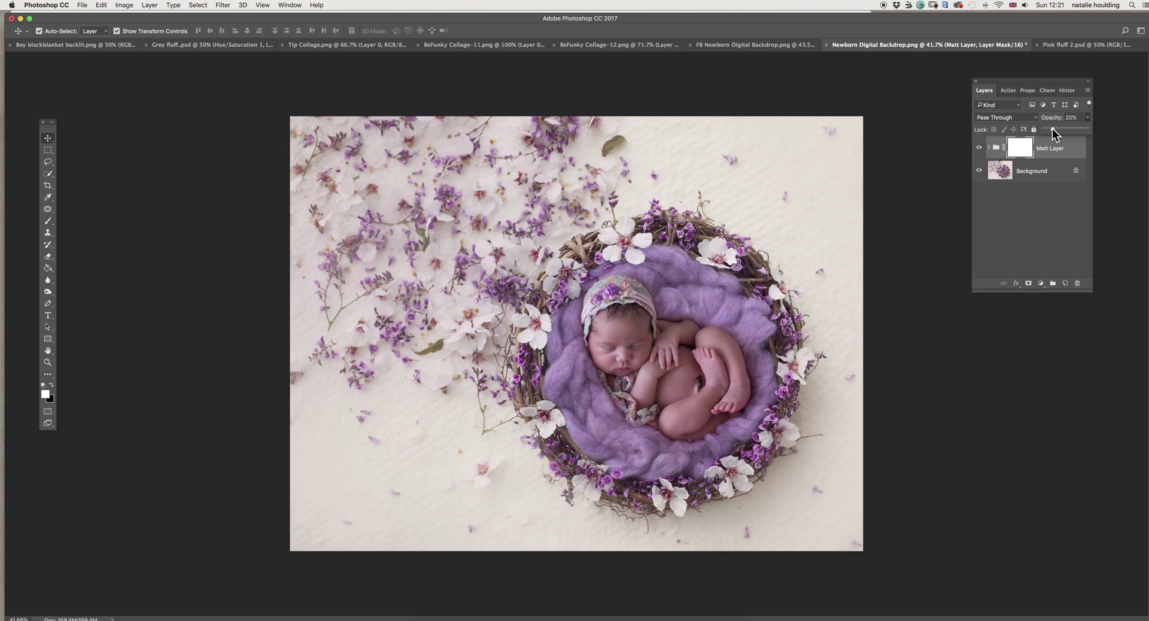
left_click_drag(1053, 128, 1050, 130)
left_click(981, 147)
Step: Flatten the image and run the Warm Vignette action on the composite
left_click(1008, 90)
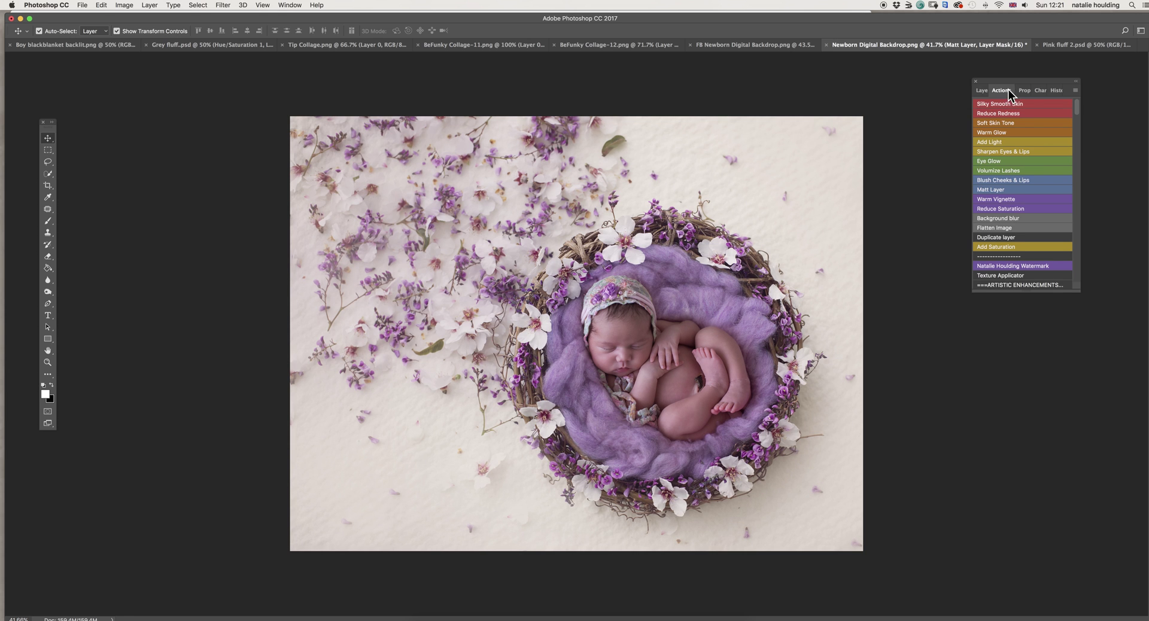
left_click(1007, 237)
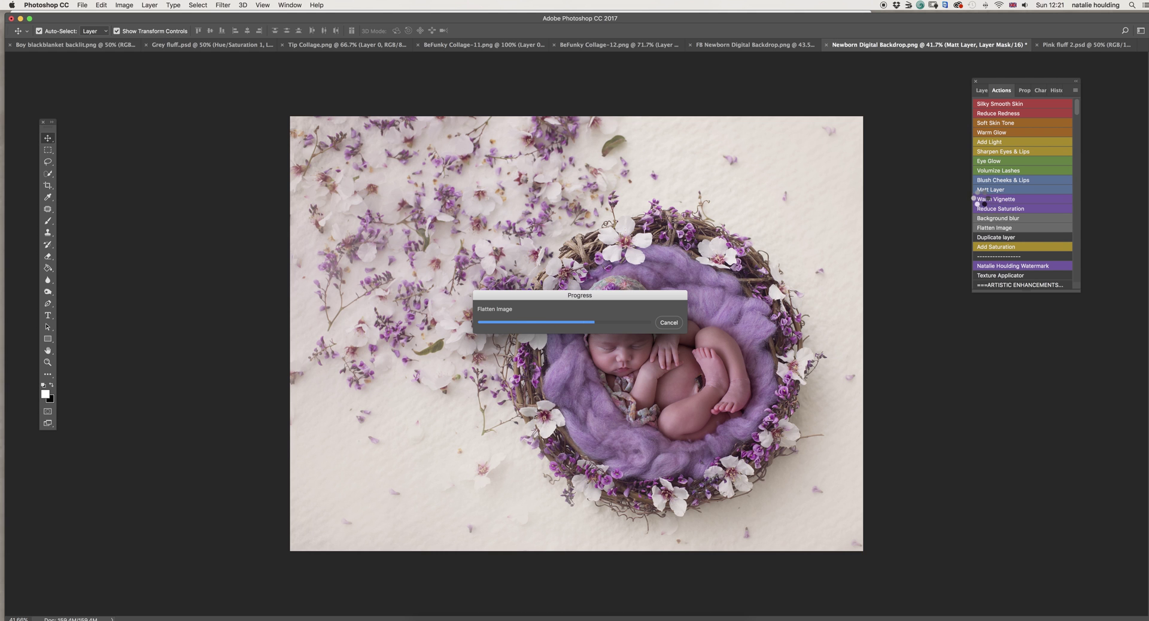
left_click(1017, 199)
left_click(982, 91)
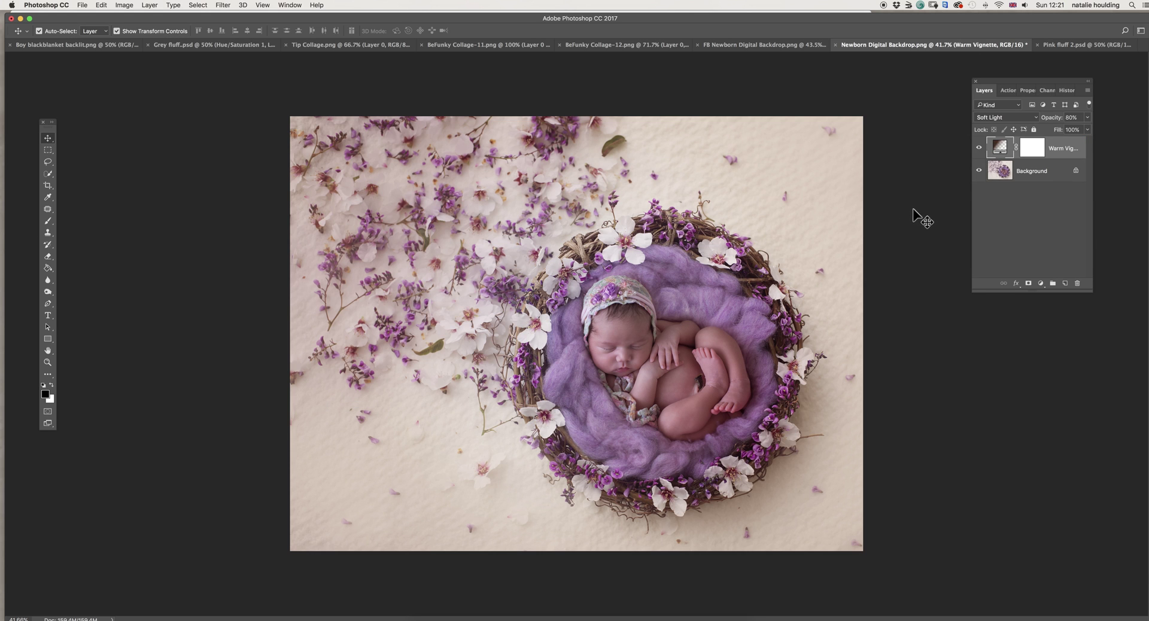
Step: Recolour the dark stop of the Warm Vignette gradient by sampling purple tones from the image
double_click(1000, 150)
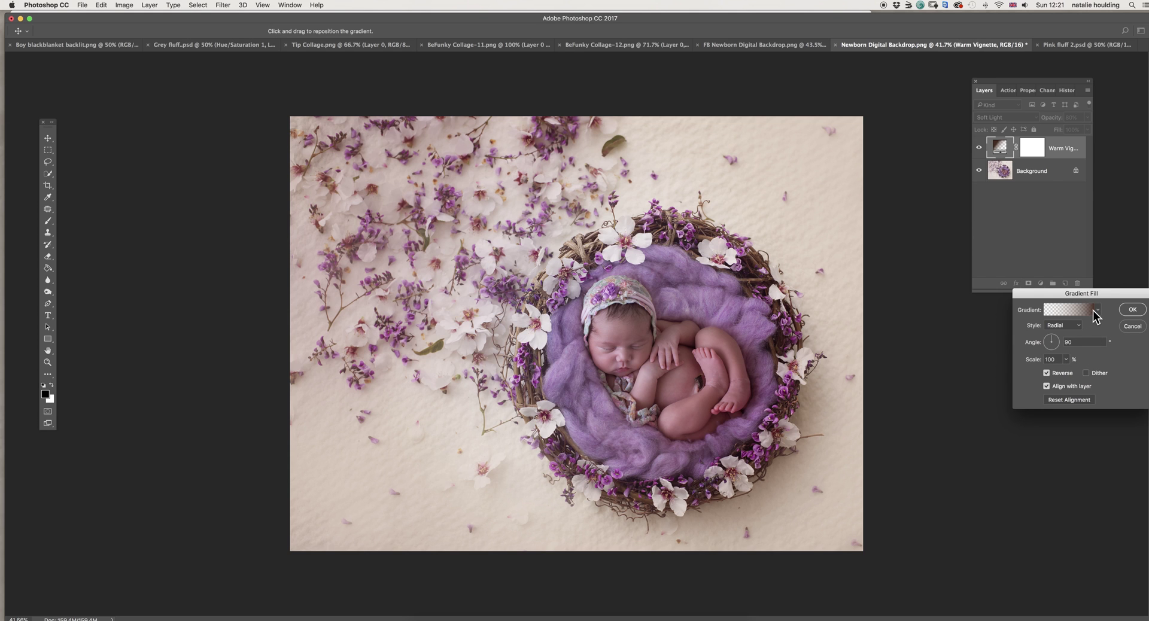
left_click(1092, 310)
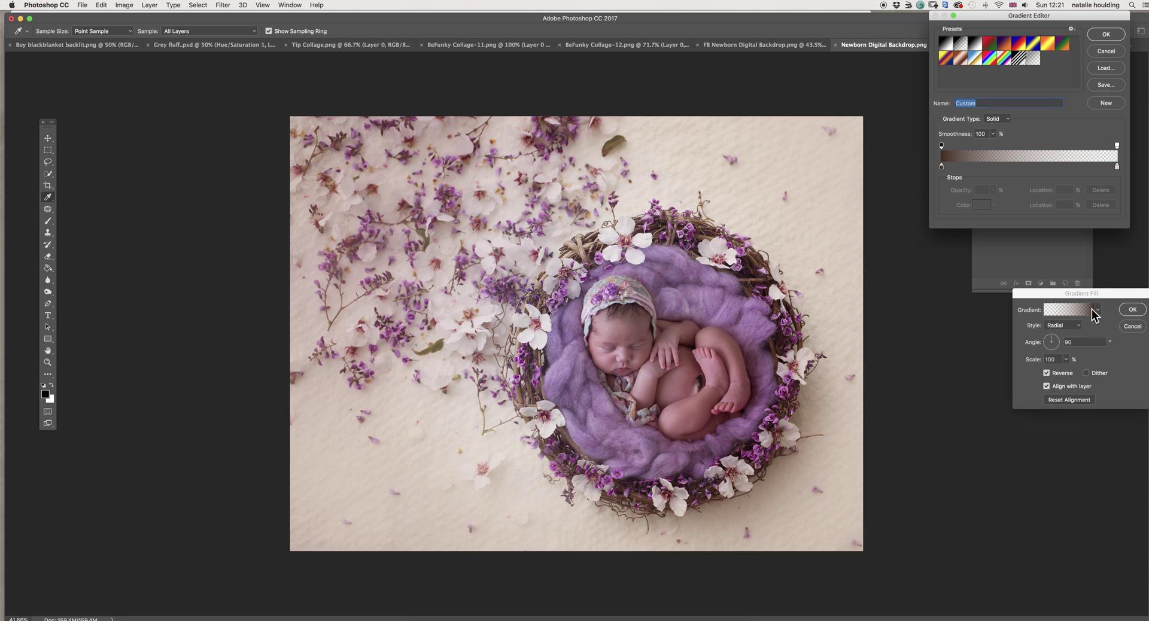
left_click(941, 167)
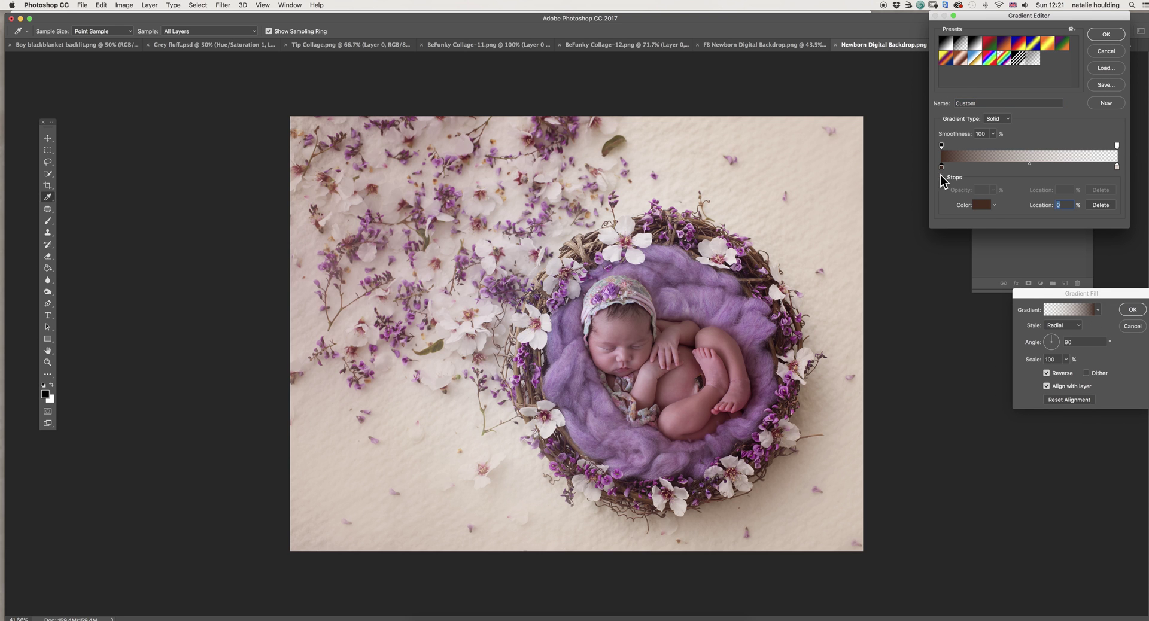
left_click(981, 205)
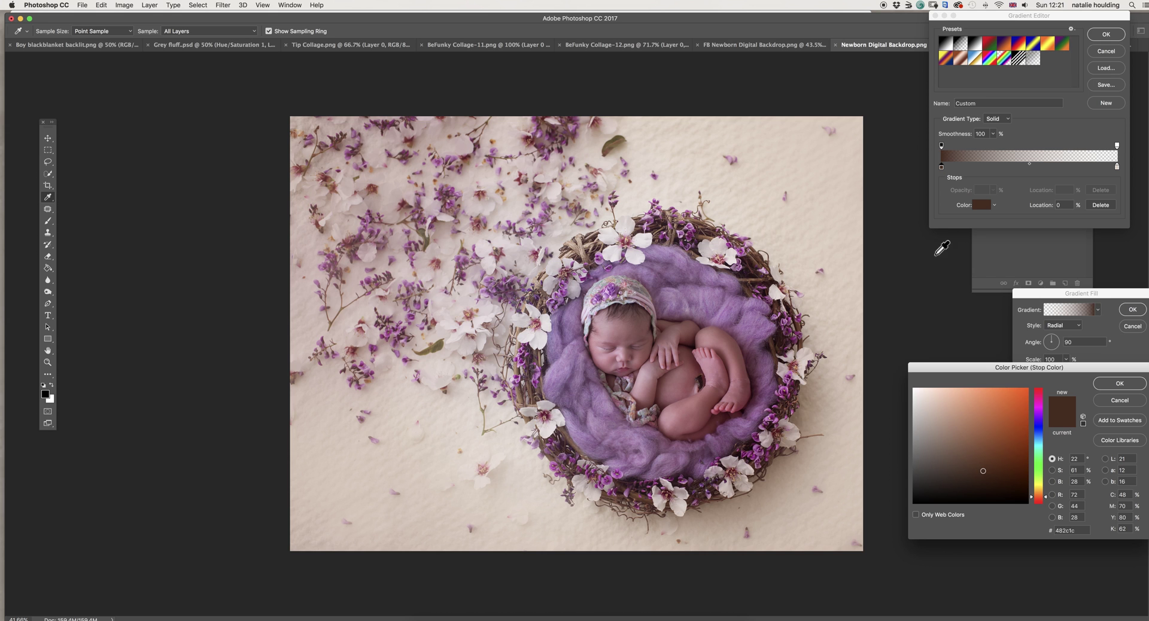
left_click(691, 237)
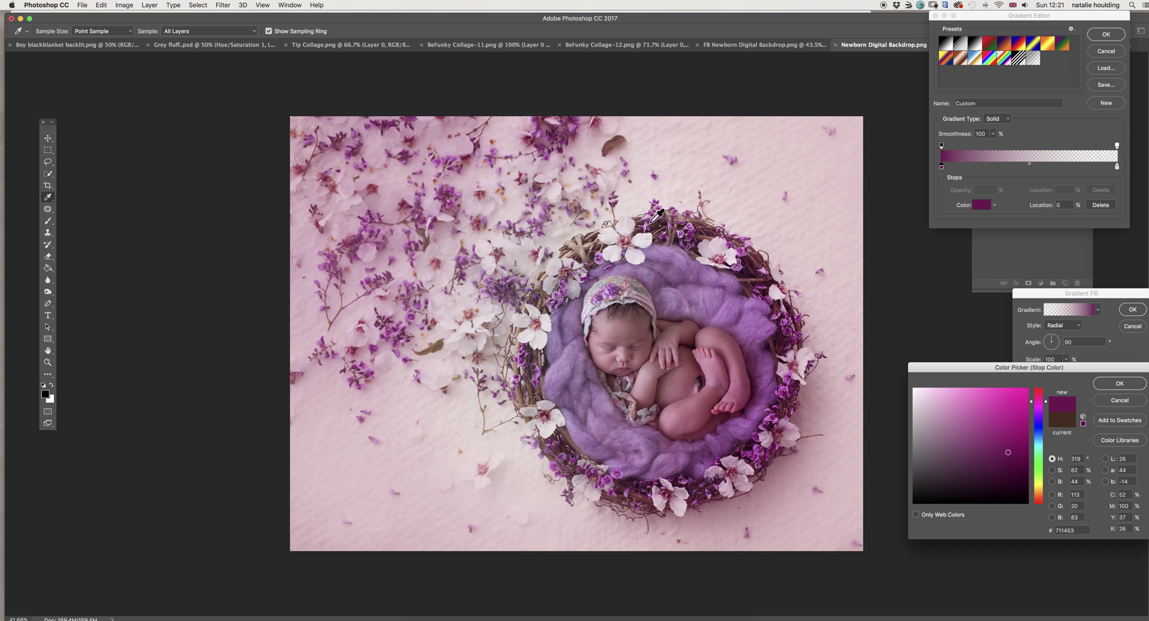
left_click(501, 227)
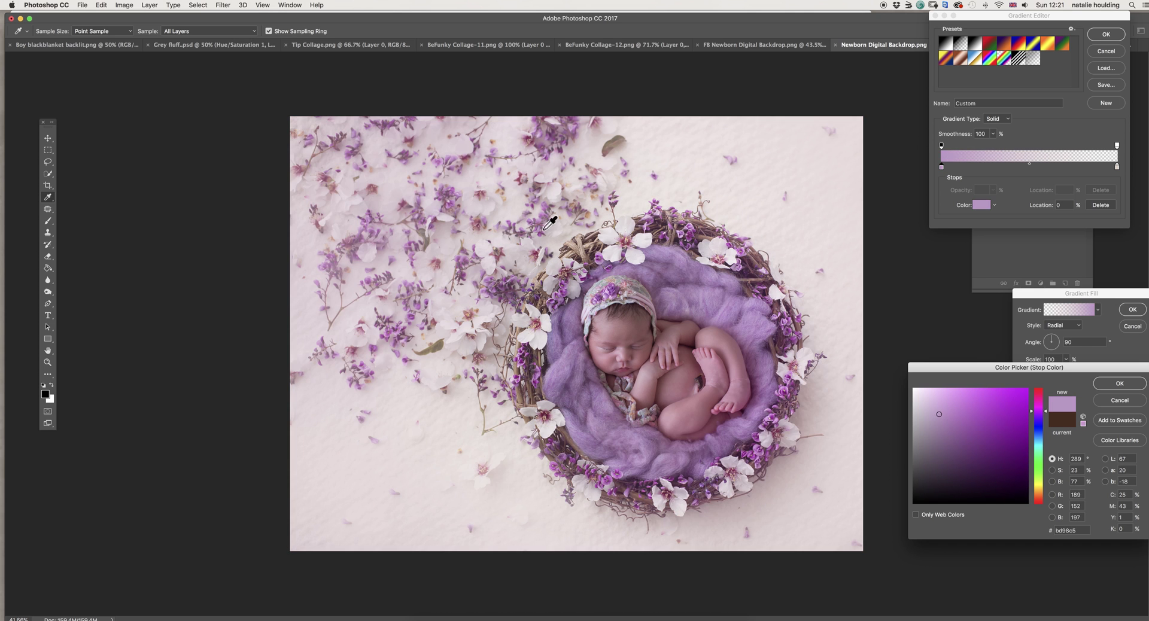
left_click(706, 289)
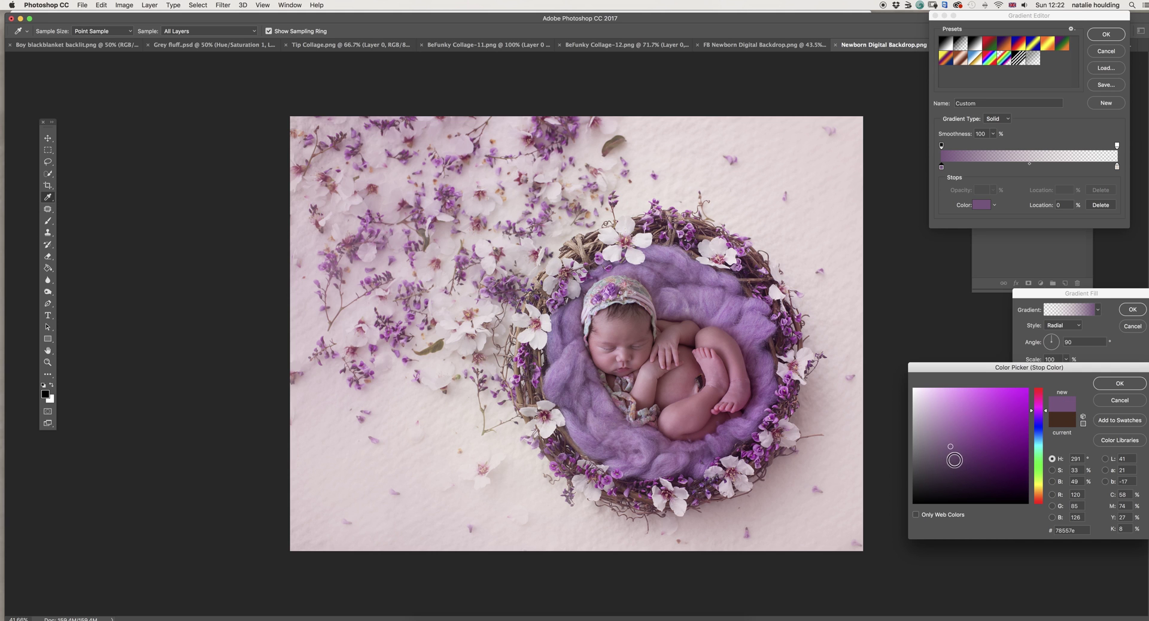
Step: Darken the vignette's gradient stop to a deep purple close to #57325d and accept the edited gradient
left_click(956, 464)
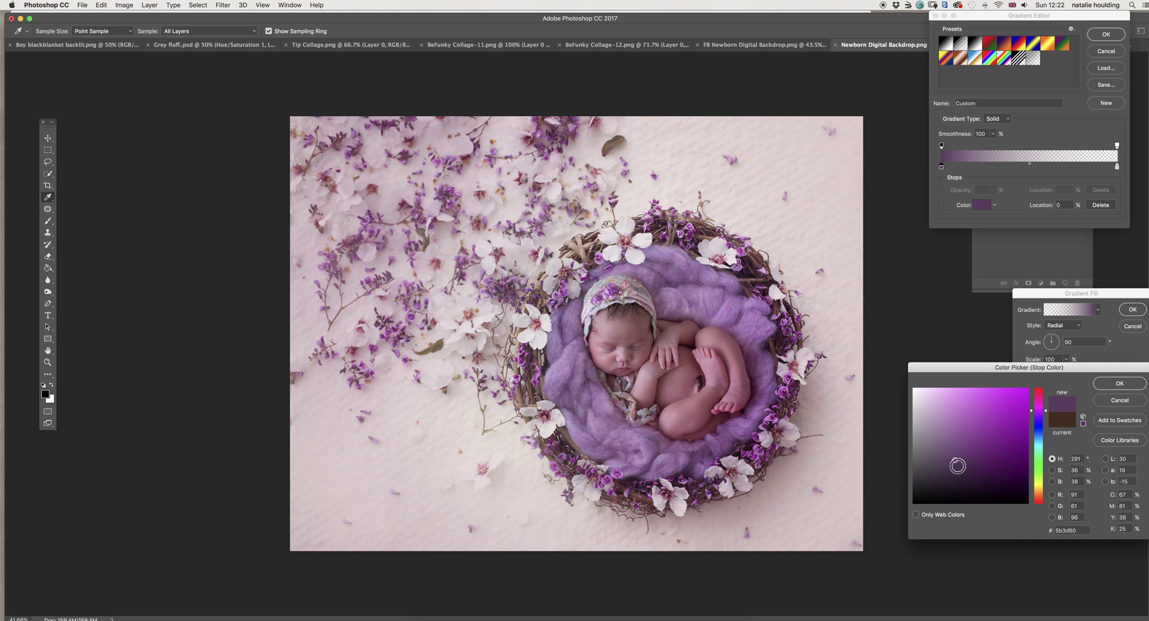
left_click(963, 464)
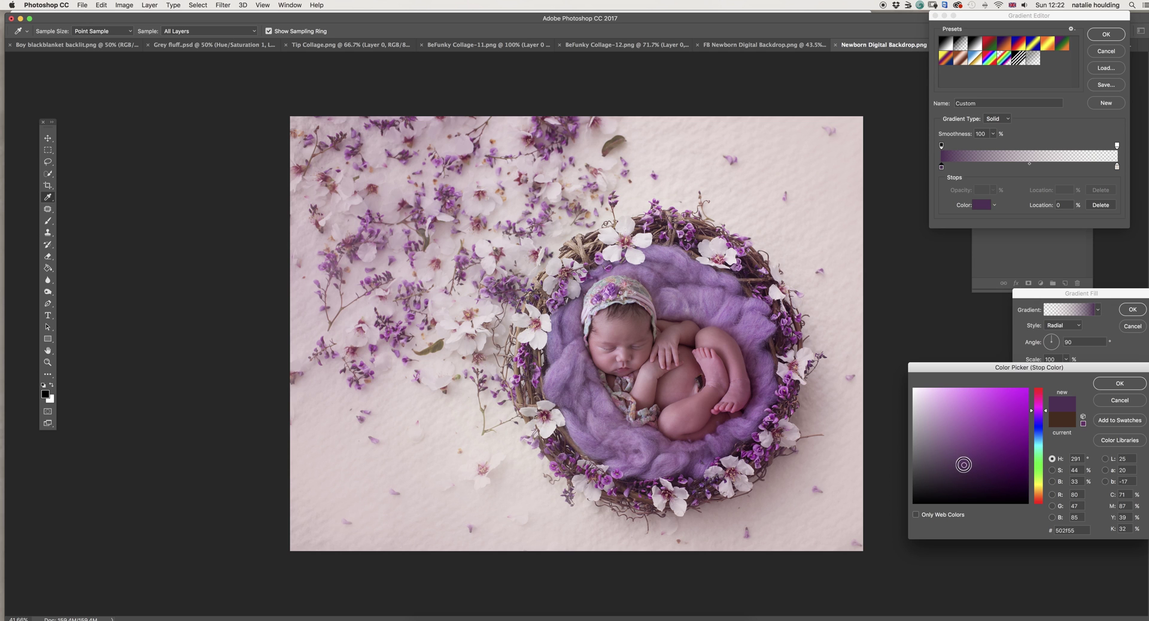
left_click(964, 461)
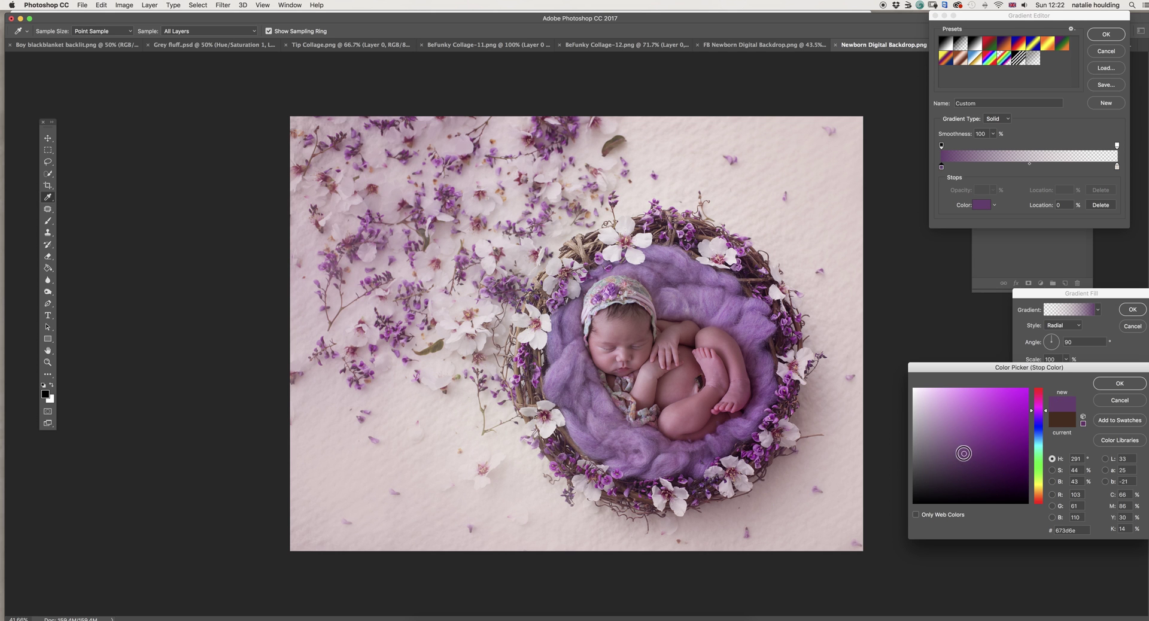
left_click(965, 459)
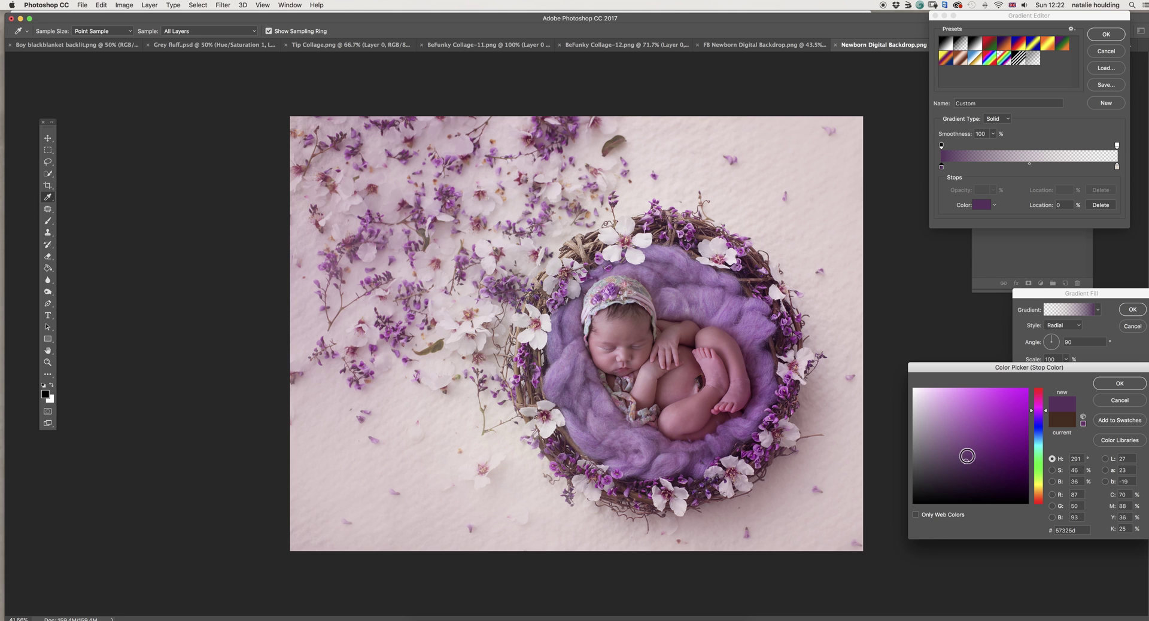
left_click(1122, 382)
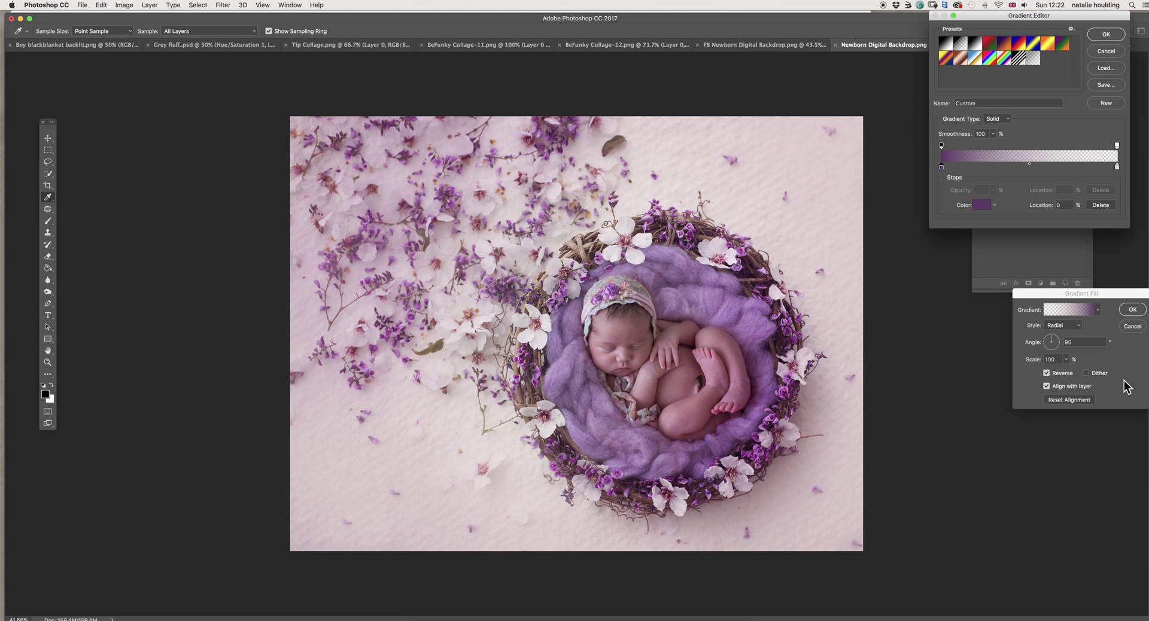
left_click(1111, 35)
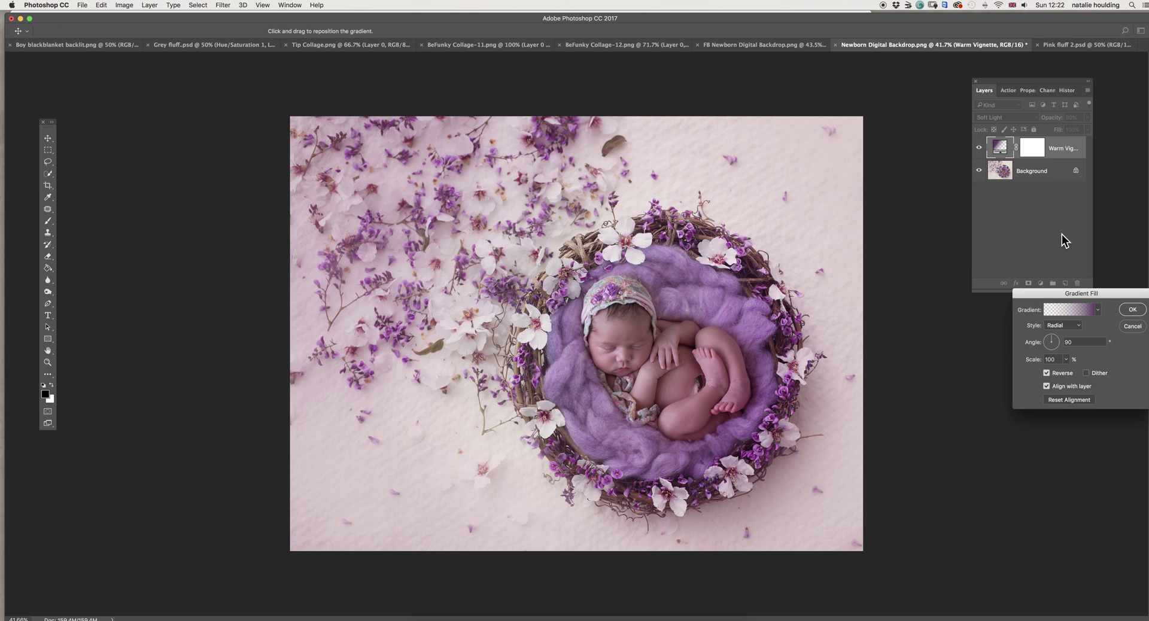
Step: Set the vignette's gradient fill scale to 111% and apply the fill
left_click(1066, 359)
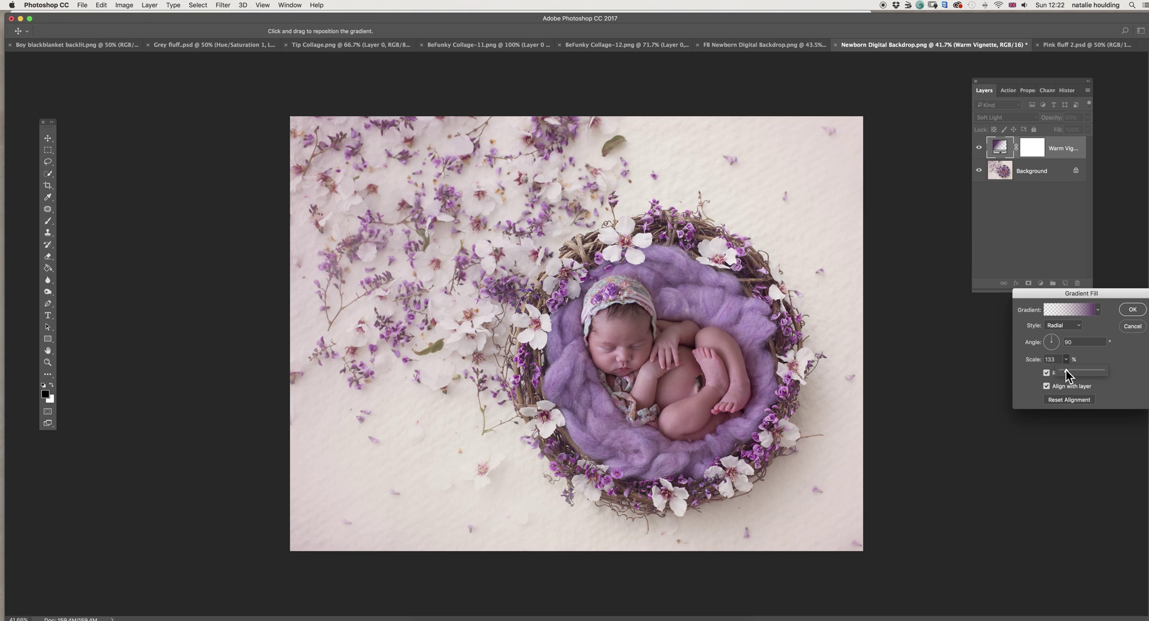
left_click_drag(1065, 370, 1065, 371)
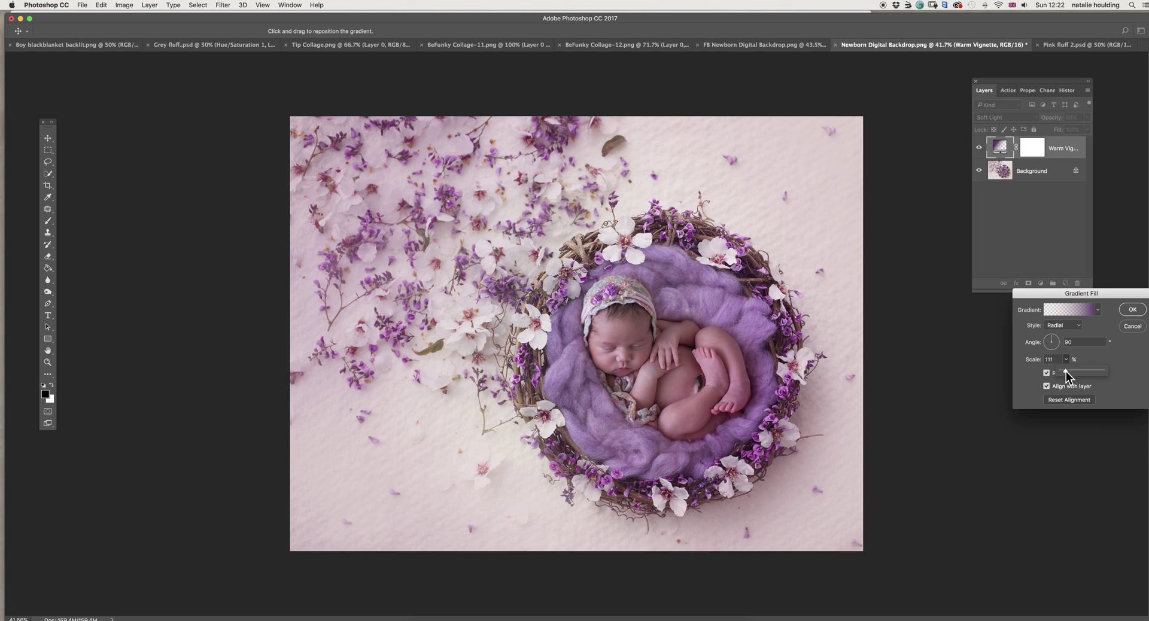
left_click(1131, 310)
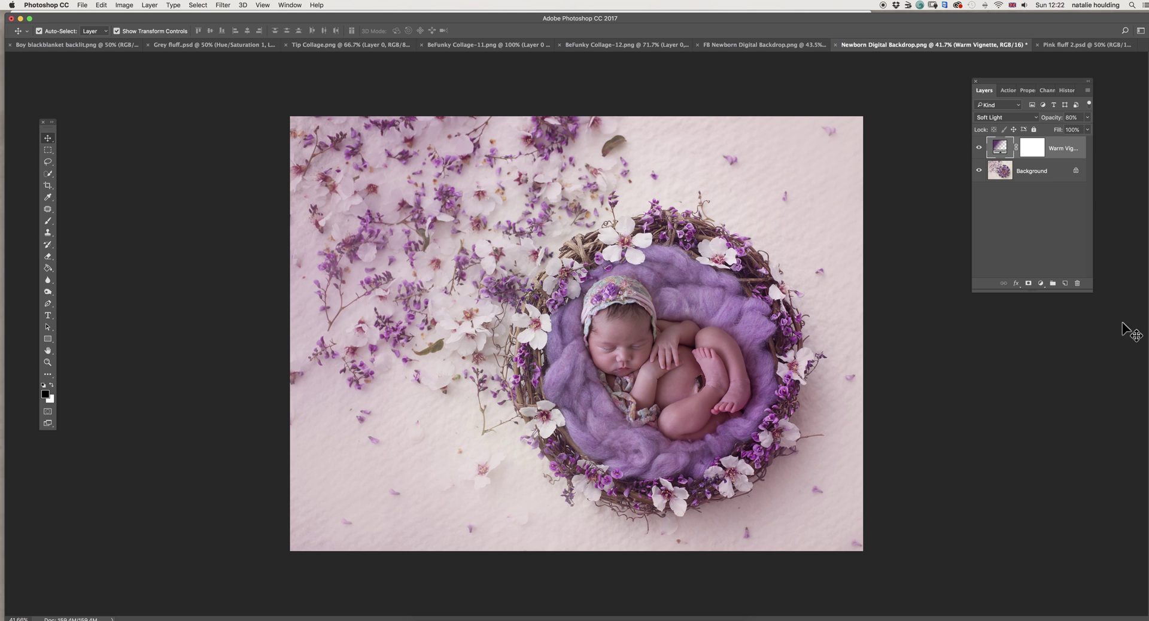
Step: Compare the composite with and without the purple vignette layer
left_click(979, 148)
left_click(978, 150)
left_click(980, 150)
left_click(979, 149)
left_click(981, 150)
left_click(979, 154)
Step: Paint on the vignette's mask over the image's upper-left area with a soft 1306 px black brush at 42% opacity
left_click(1037, 150)
left_click(48, 221)
right_click(658, 331)
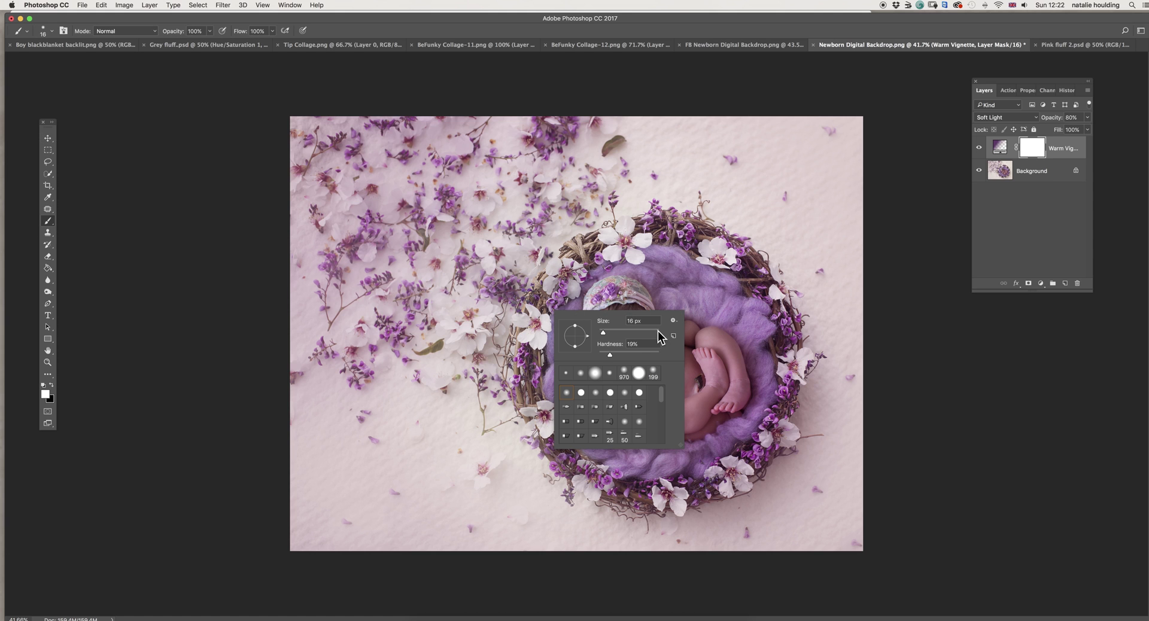
left_click(654, 332)
left_click_drag(608, 354, 591, 353)
left_click_drag(210, 31, 184, 42)
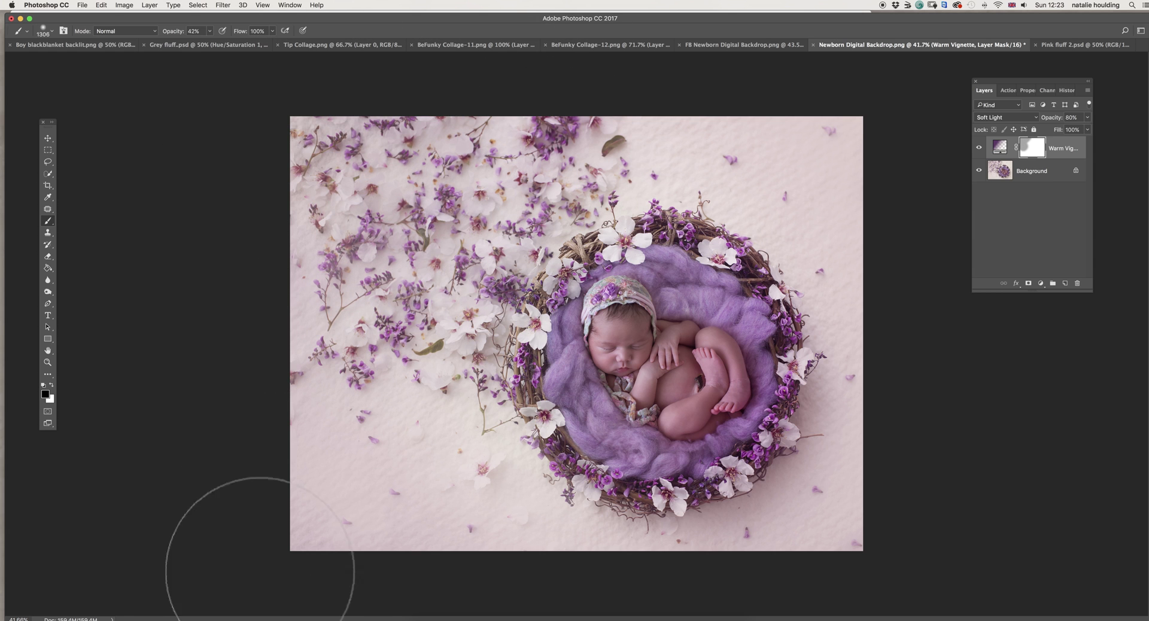
Step: Reduce the vignette further along the image's left side at 24% brush opacity and compare with the layer hidden
left_click(209, 31)
left_click(201, 42)
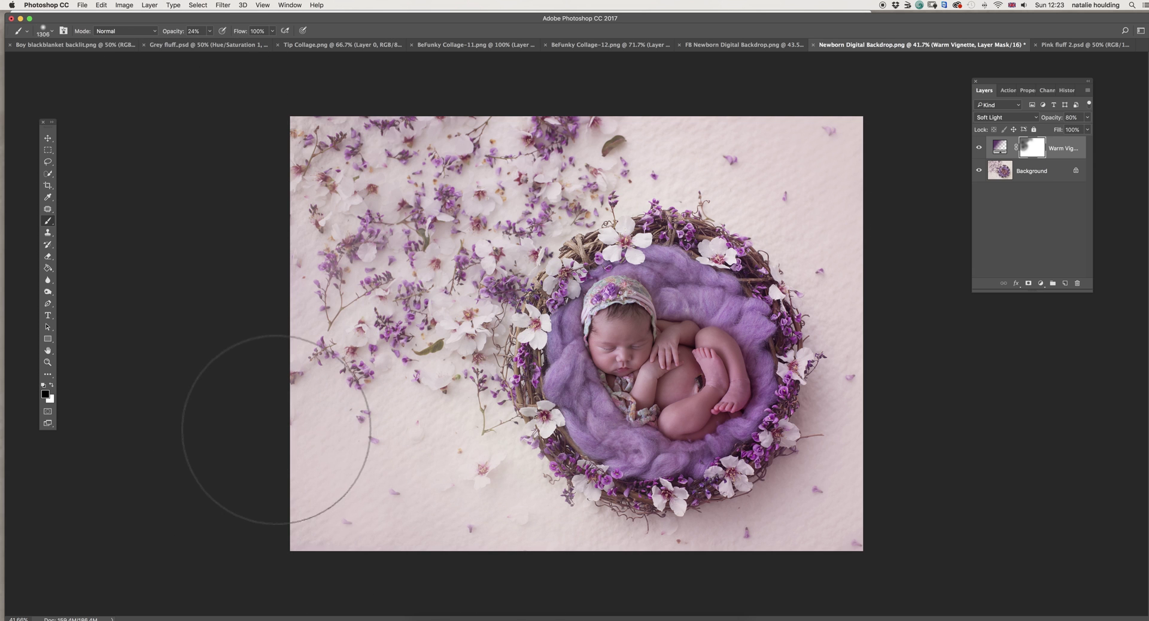
left_click(978, 150)
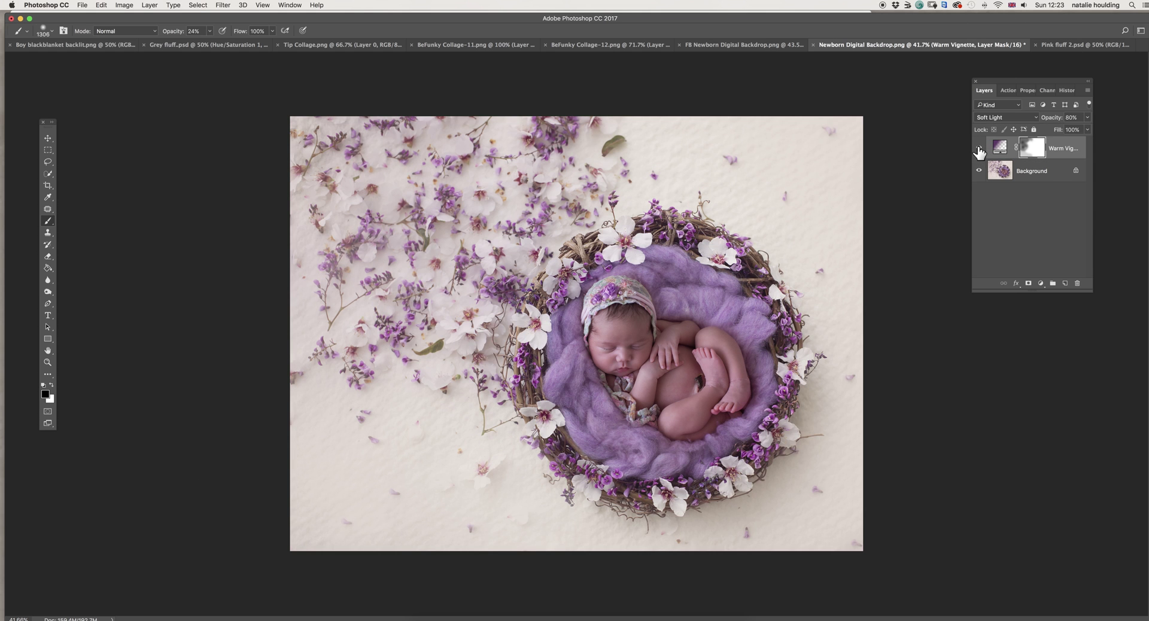
left_click(978, 149)
left_click(978, 150)
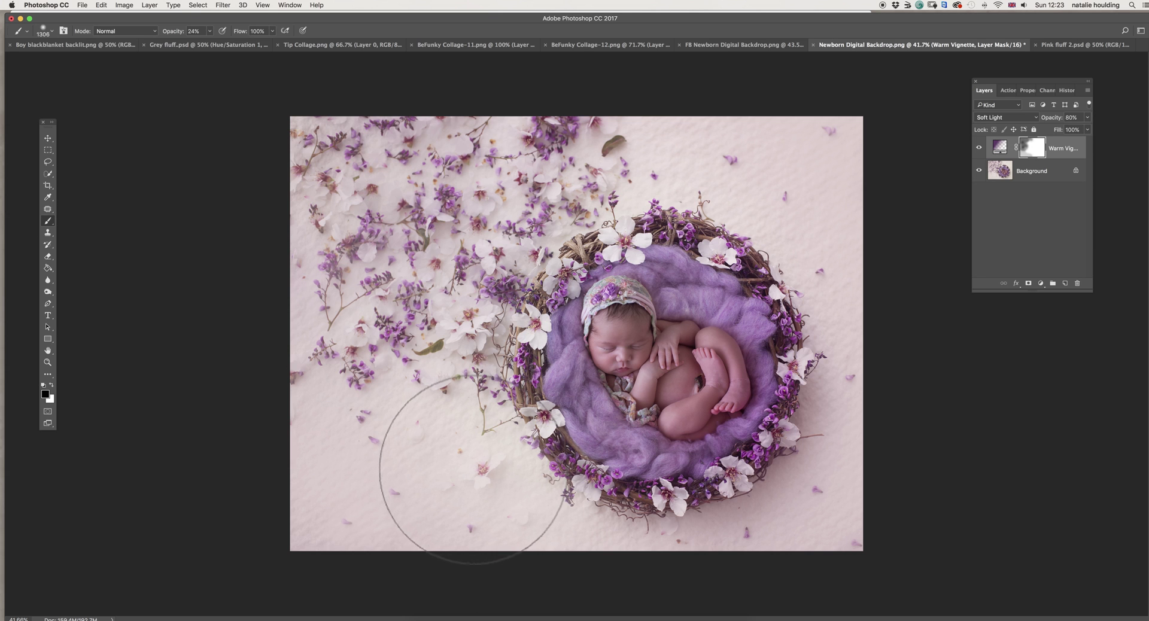
Step: Flatten the vignette into the composite and compare the result with the original photo in Pink fluff 2.psd
left_click(1008, 90)
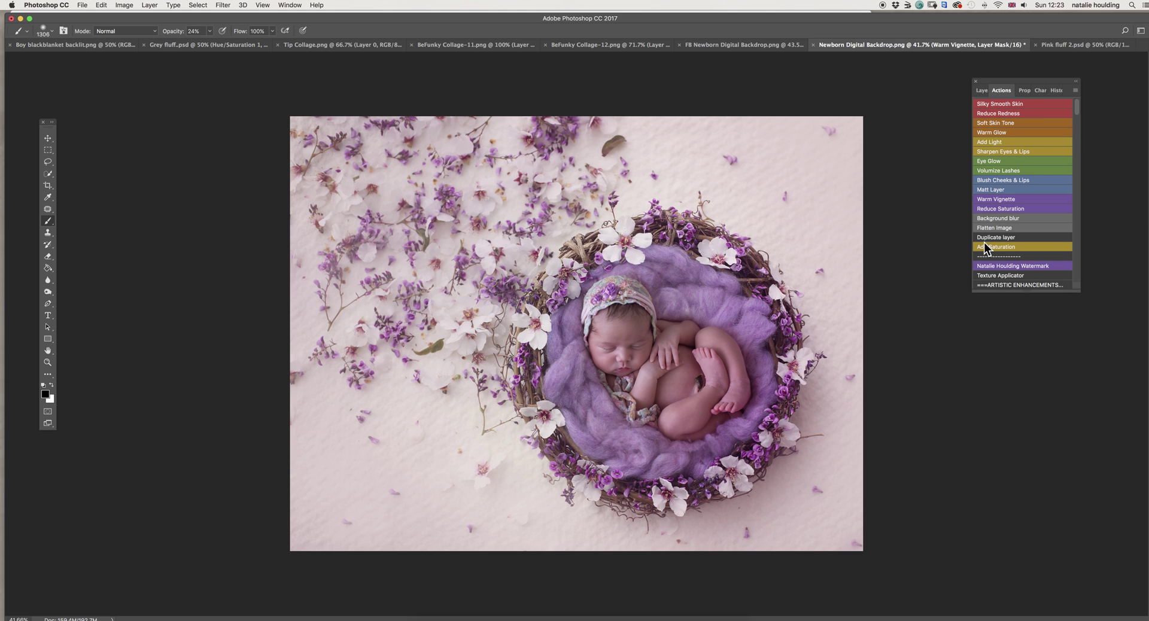
left_click(993, 228)
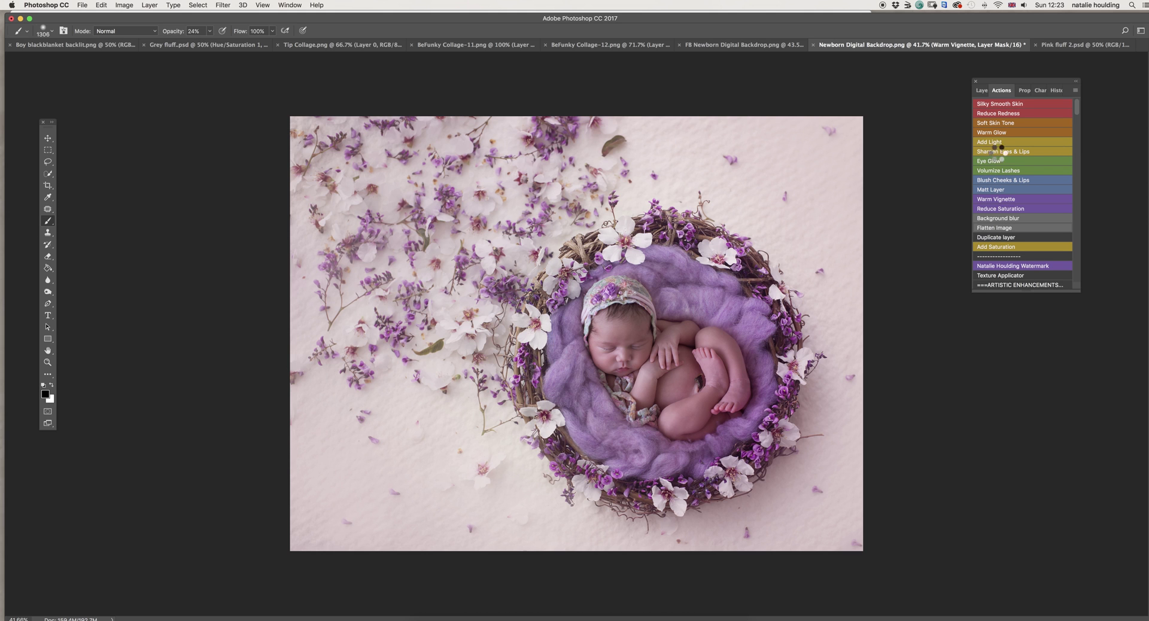
left_click(981, 91)
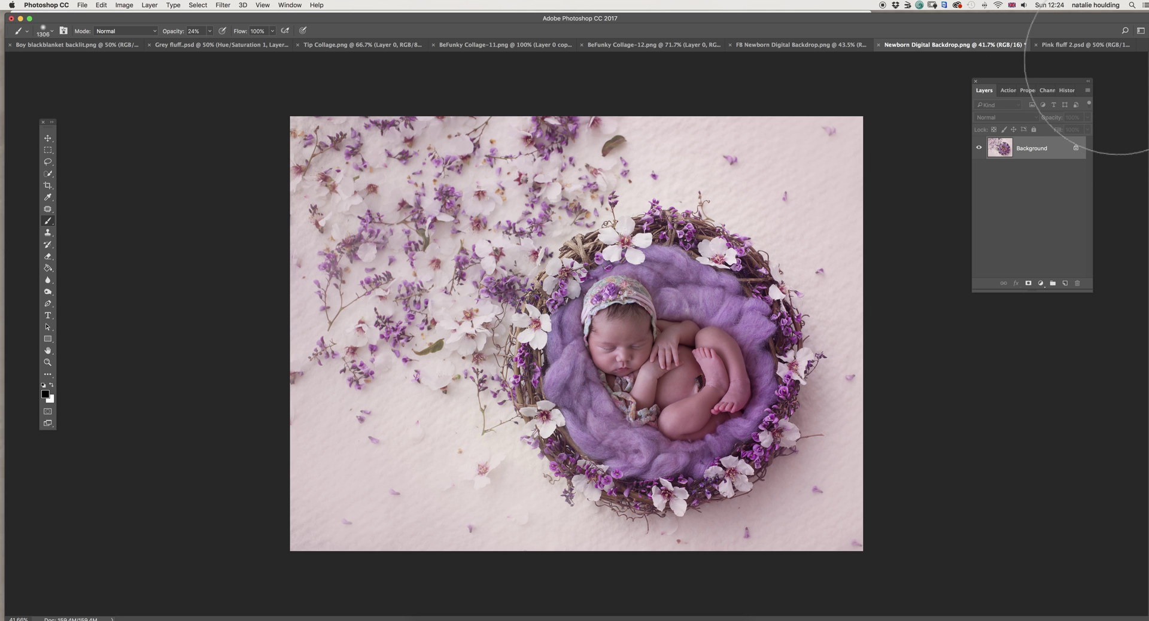
left_click(1078, 44)
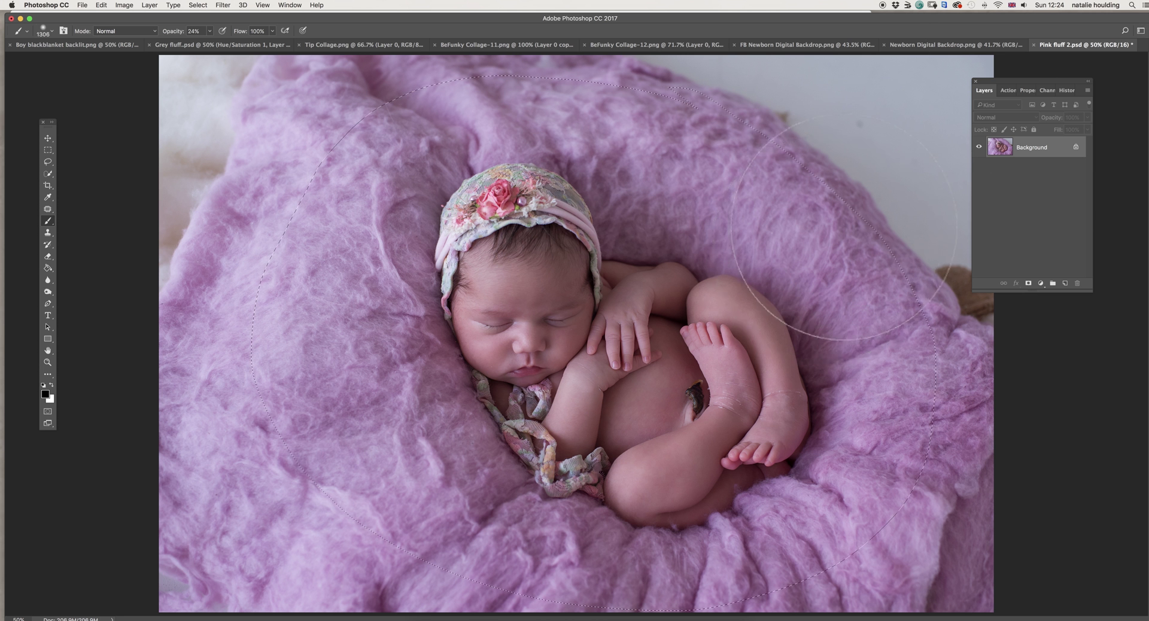
left_click(927, 44)
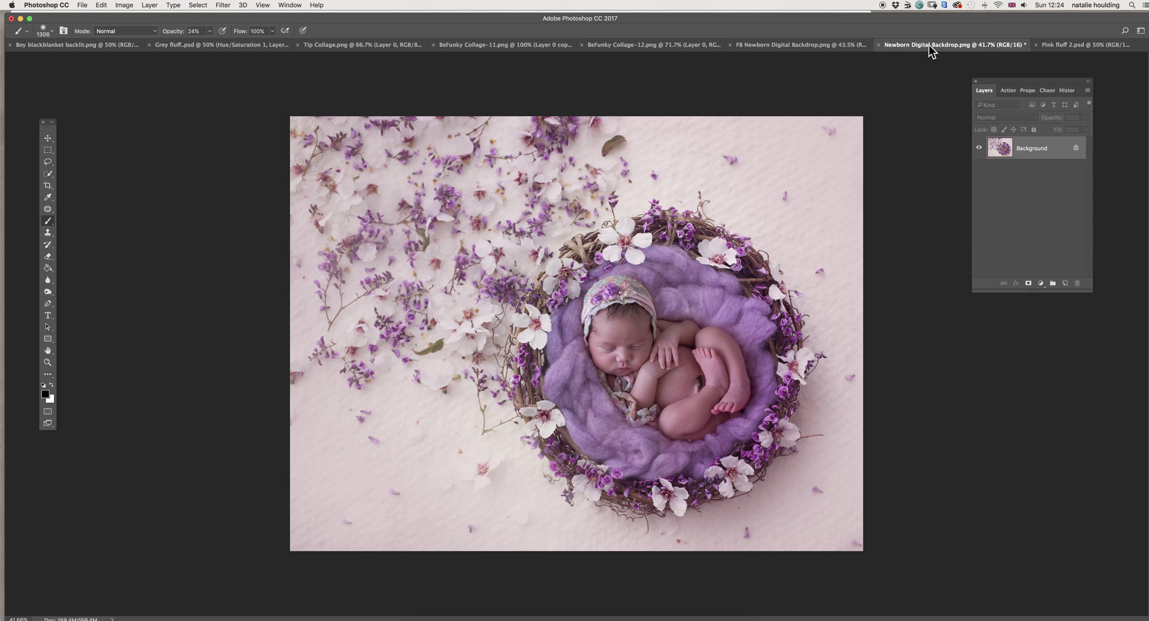